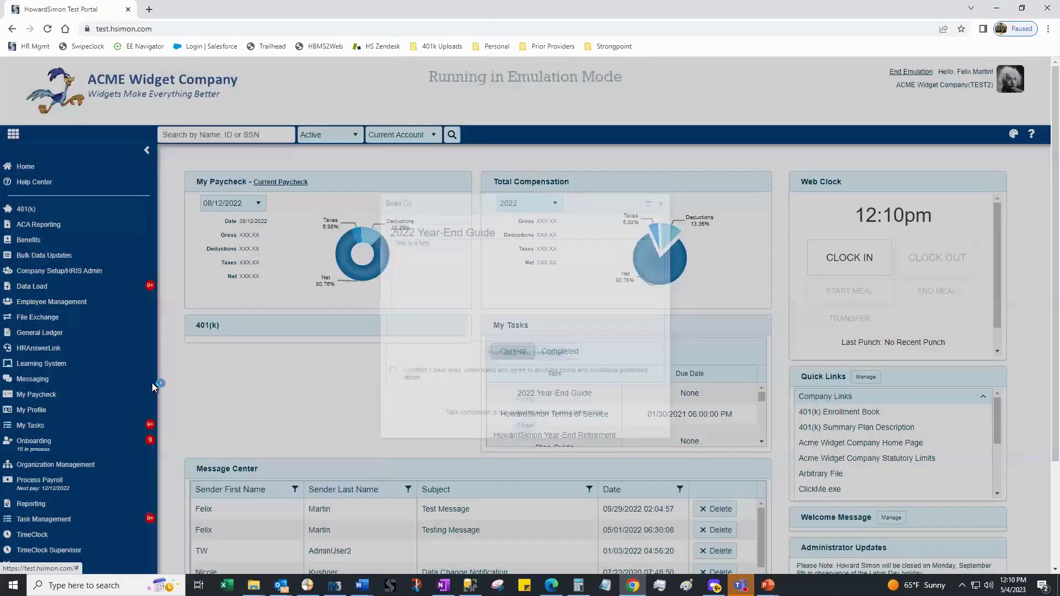
Open payroll processing and start a new manual check, finding the employee by last name
scroll(104, 390, "down", 1)
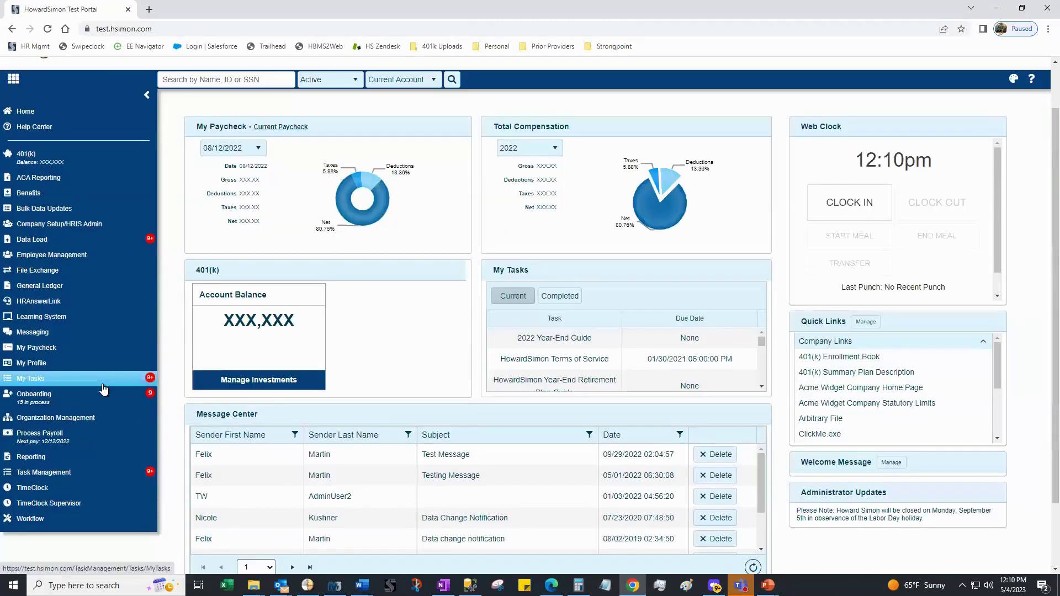
left_click(70, 443)
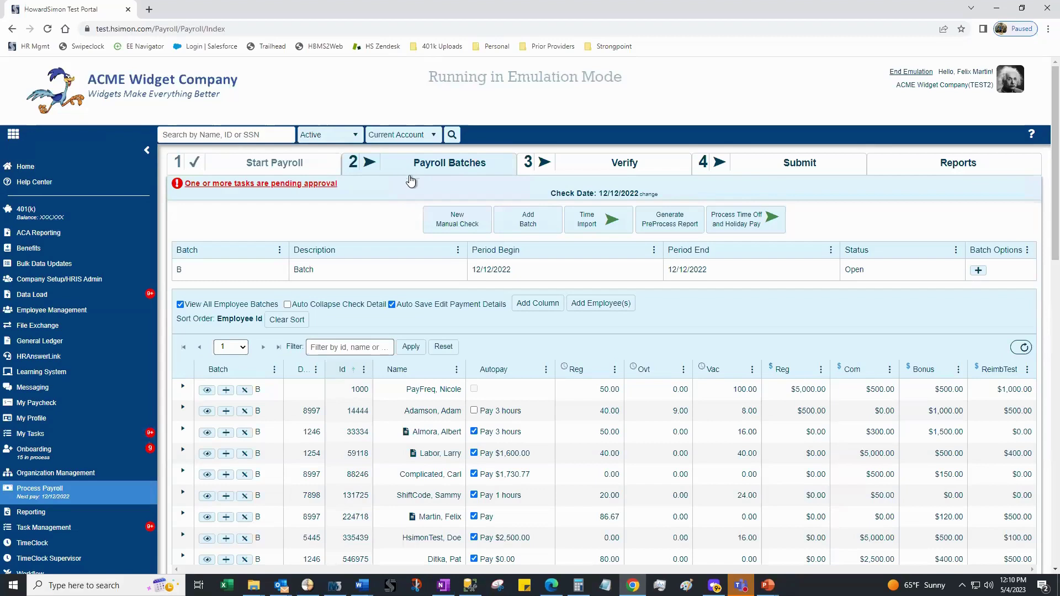
left_click(437, 230)
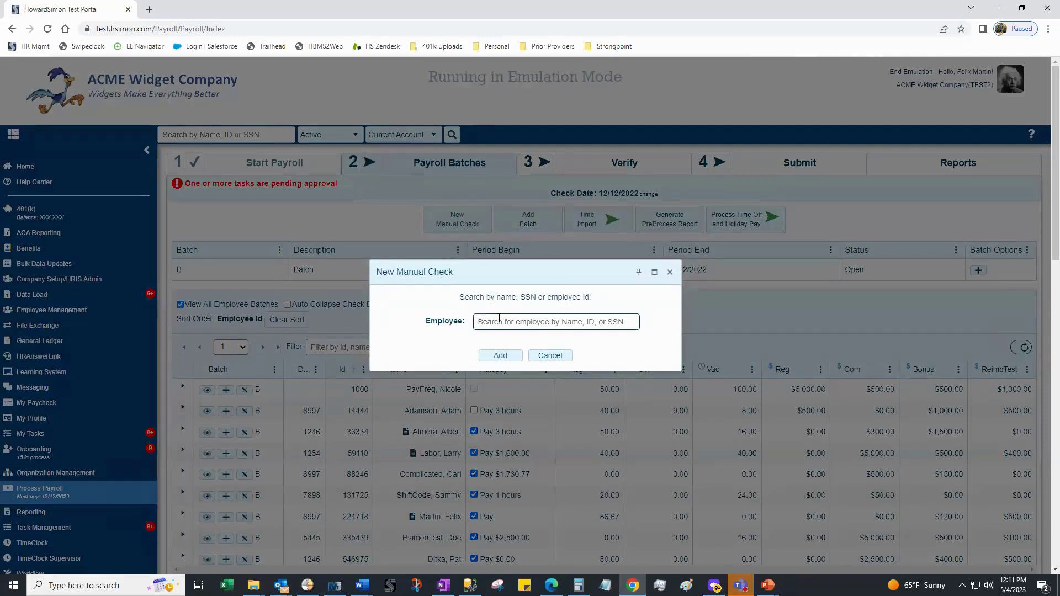
type("martin")
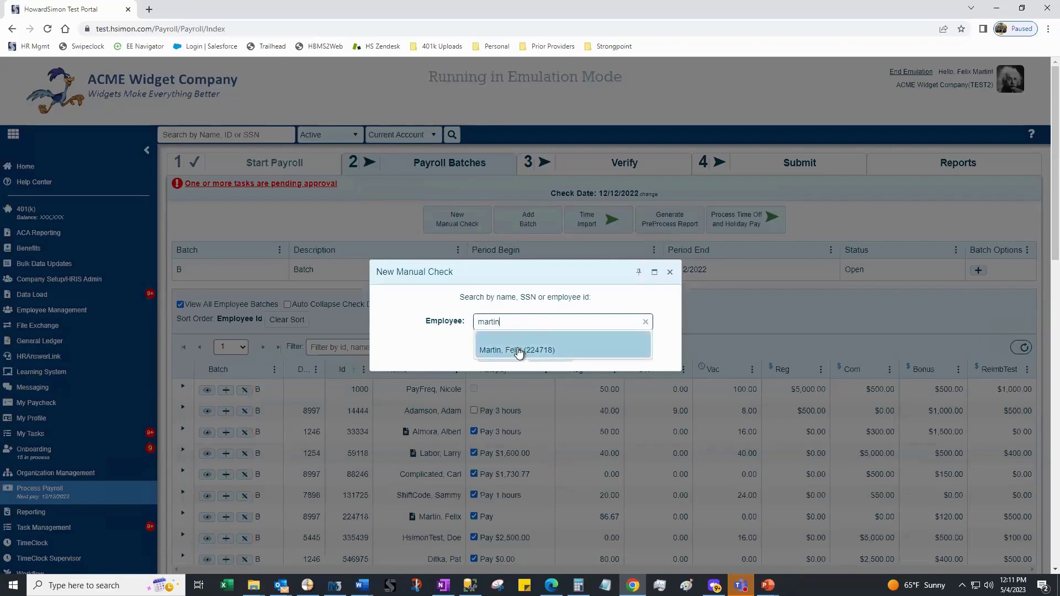
left_click(518, 350)
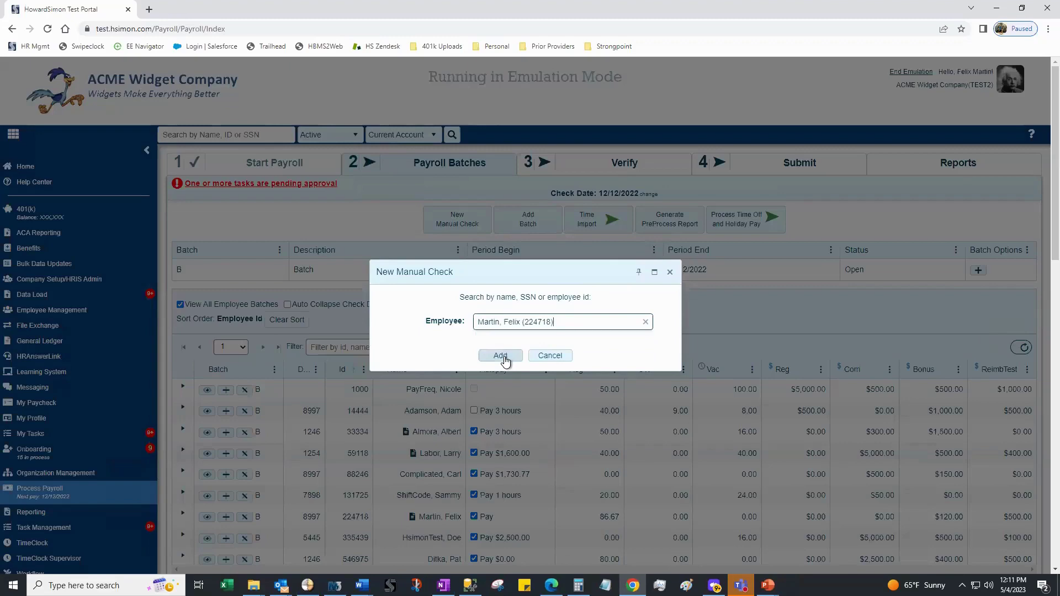
left_click(502, 356)
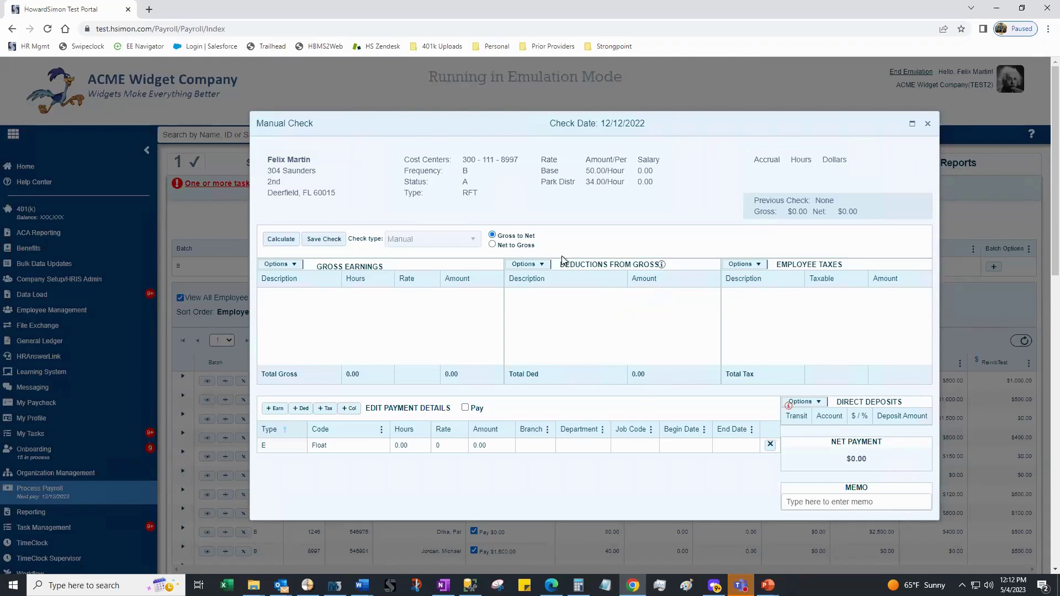
Switch the manual check to Net to Gross with an amount of 500.00 and calculate it
left_click(493, 245)
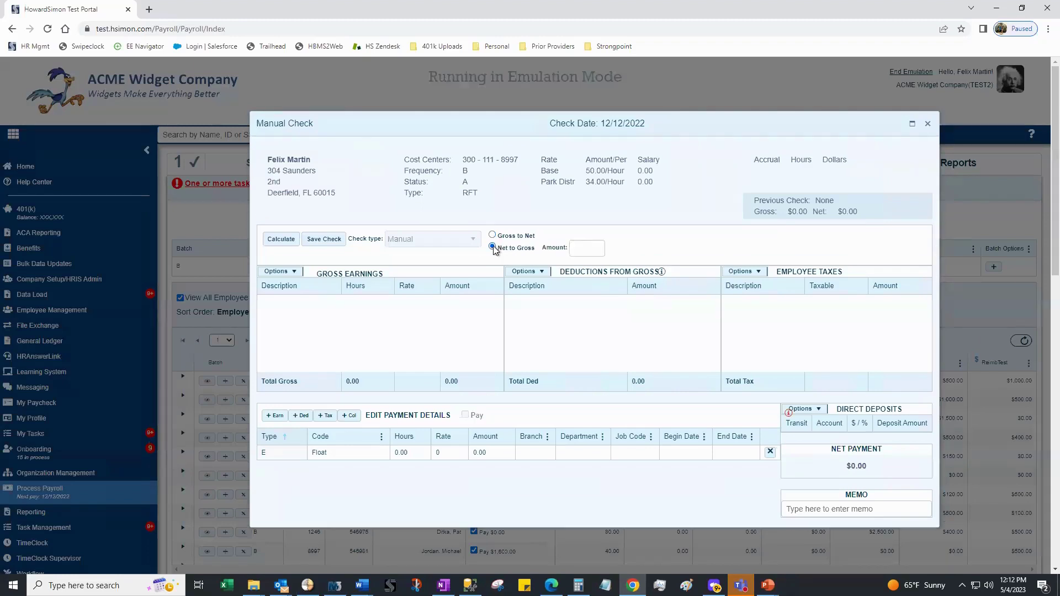
left_click(592, 252)
type("500.00")
left_click(282, 243)
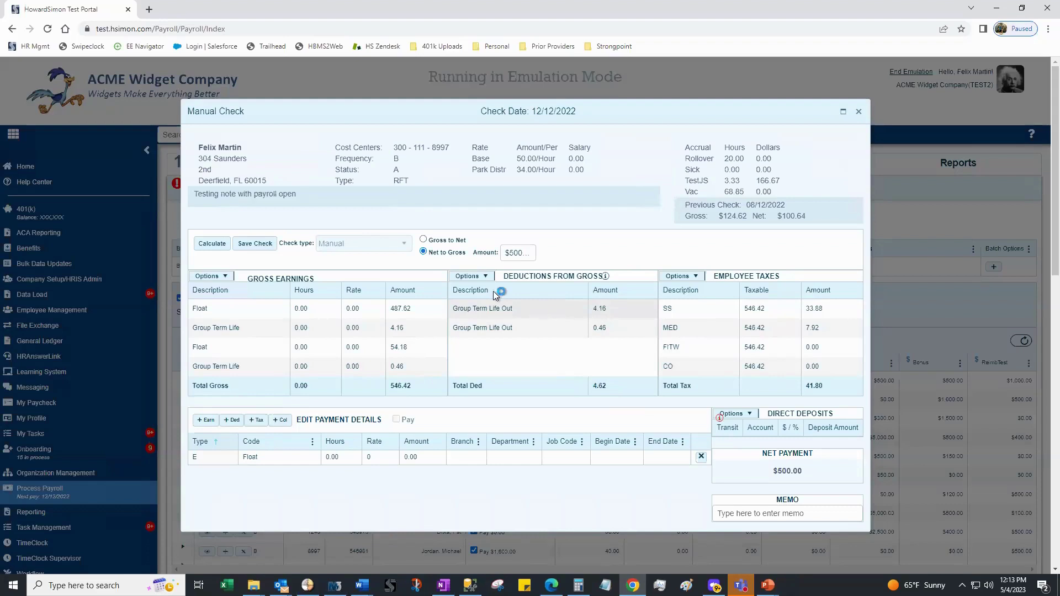
left_click(480, 277)
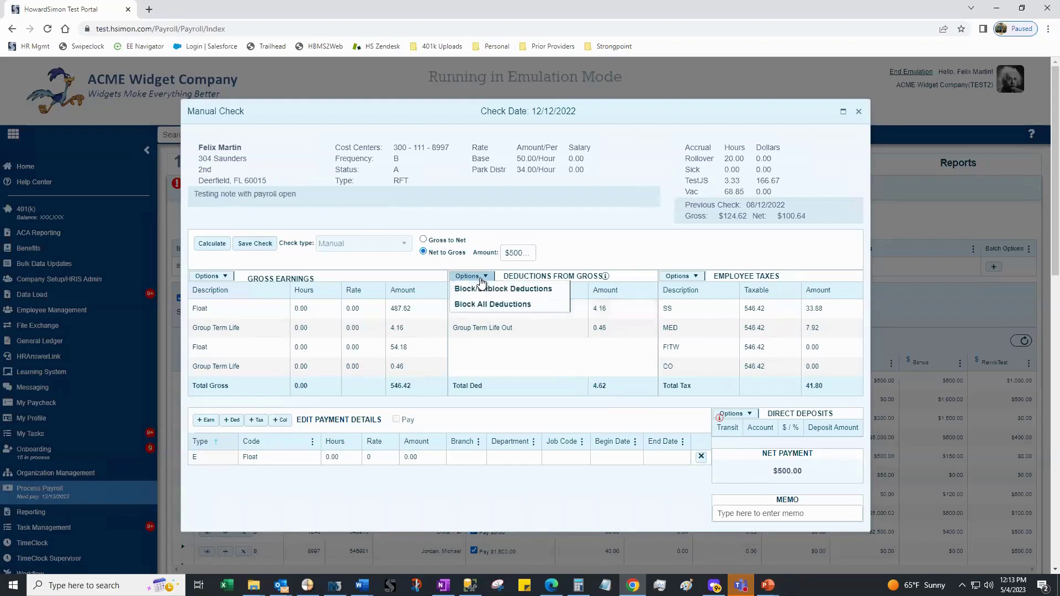
left_click(214, 277)
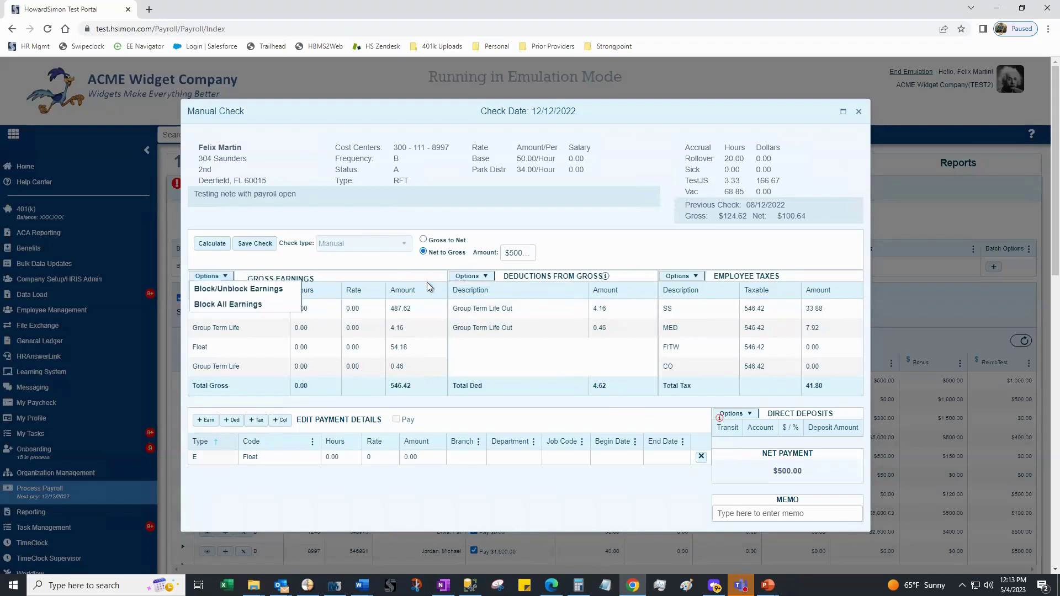
left_click(478, 276)
left_click(668, 278)
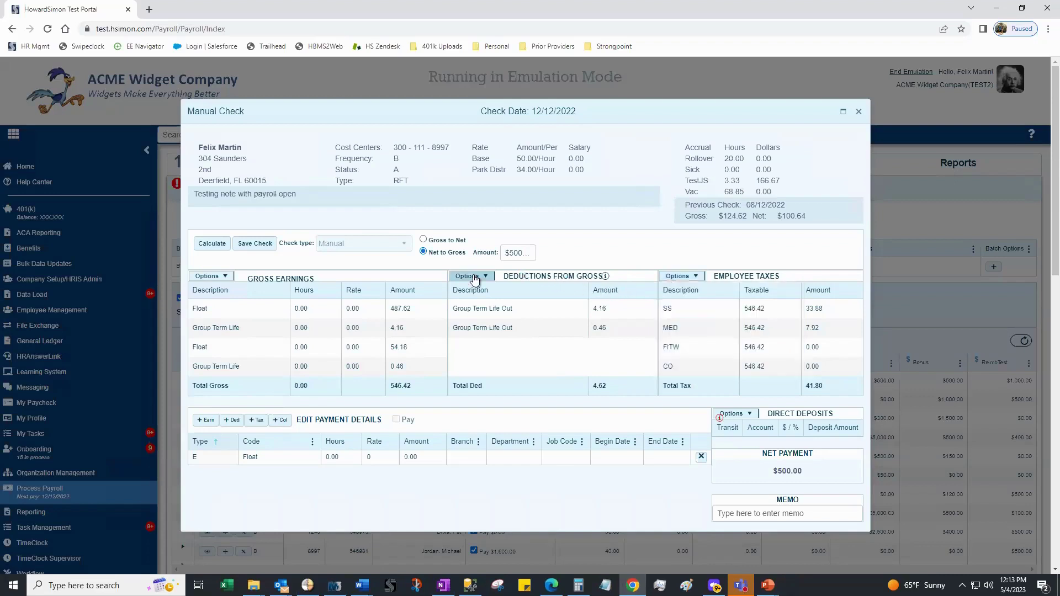
Block all deductions for this manual check, confirm the block, and recalculate the check
mouse_move(475, 279)
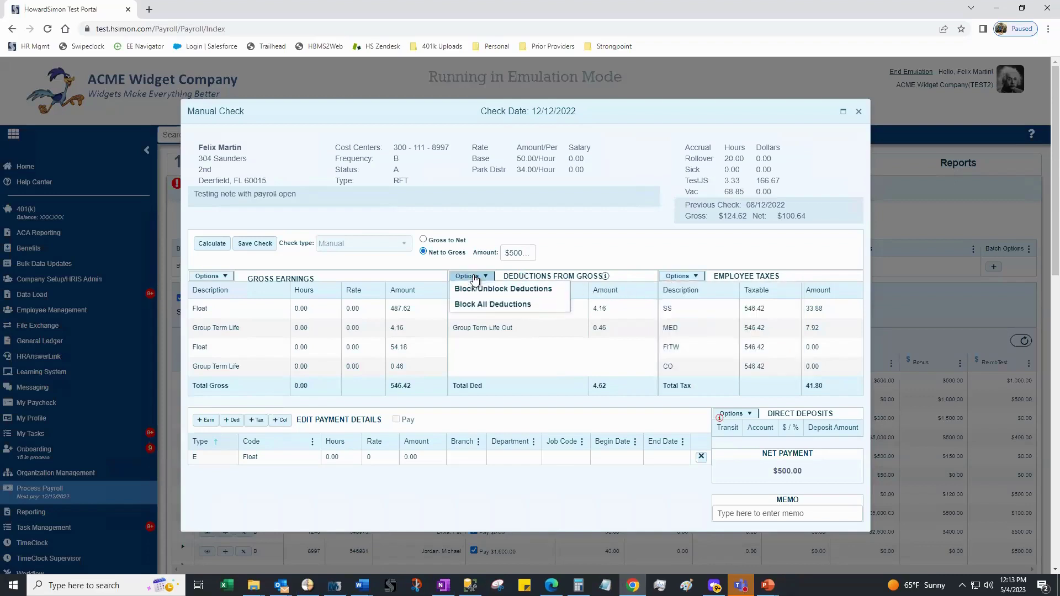
left_click(489, 305)
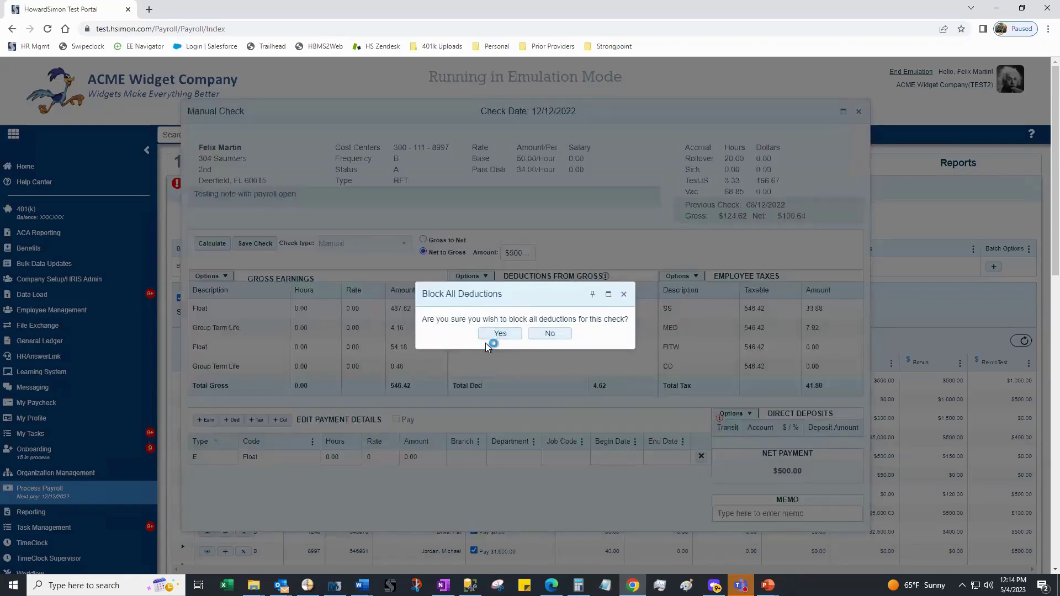
left_click(493, 337)
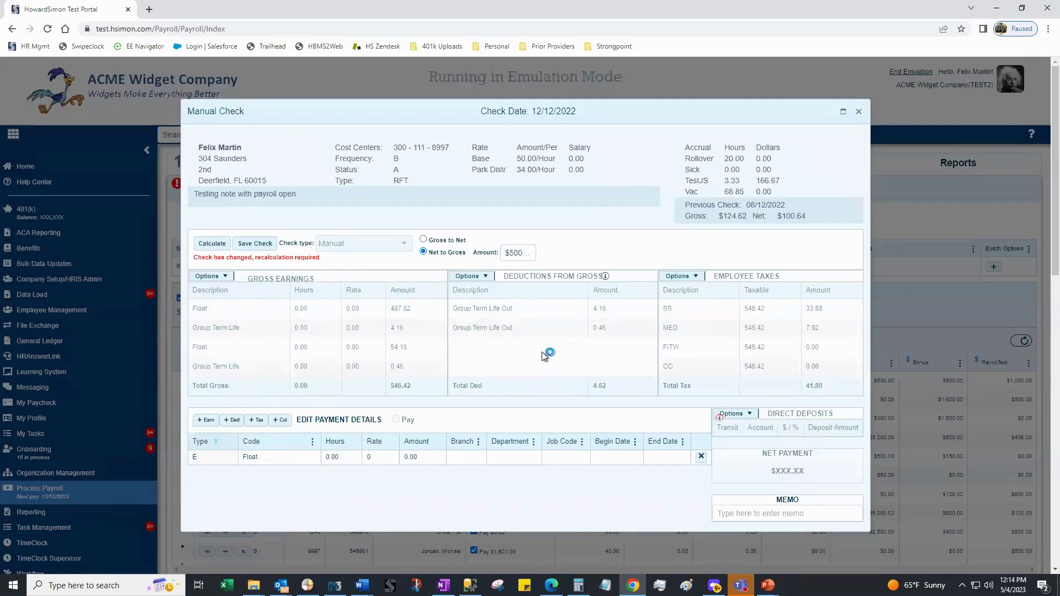
left_click(223, 249)
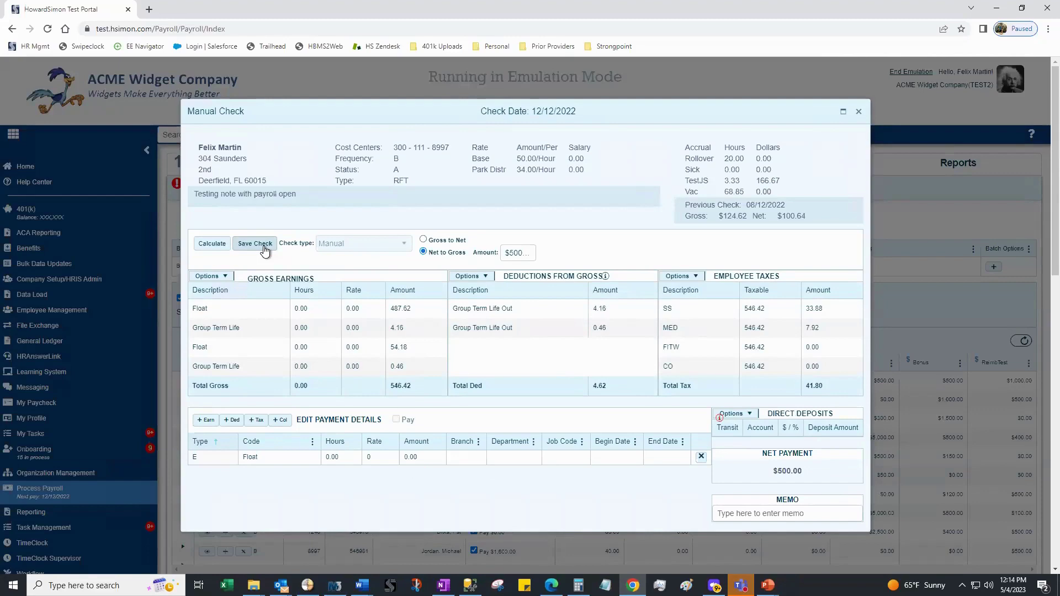
Save the manual check as drawn on Primary Account with check number 1402, and dismiss the confirmation
left_click(264, 246)
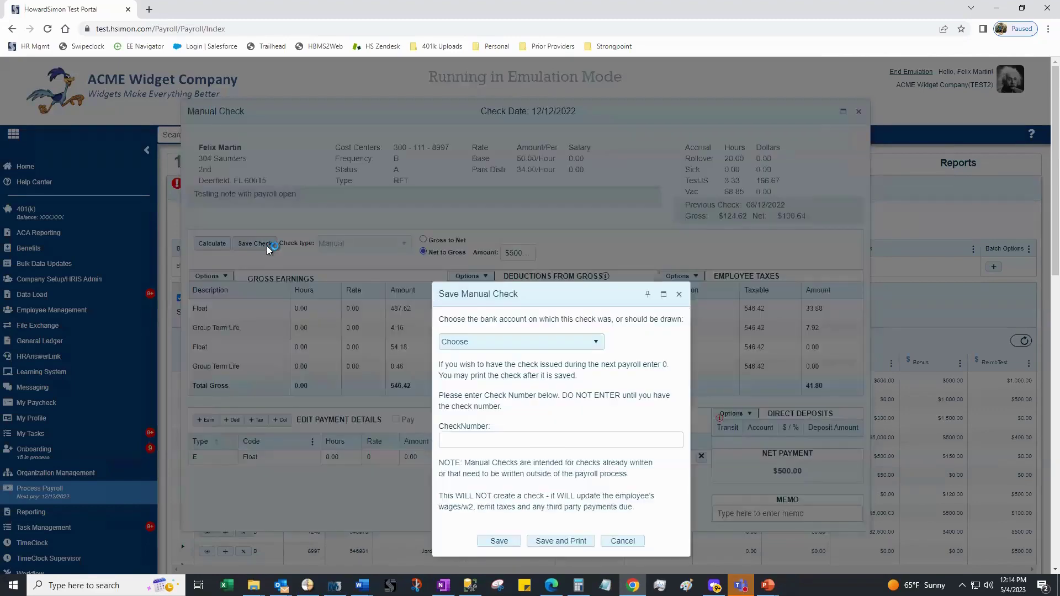
left_click(526, 342)
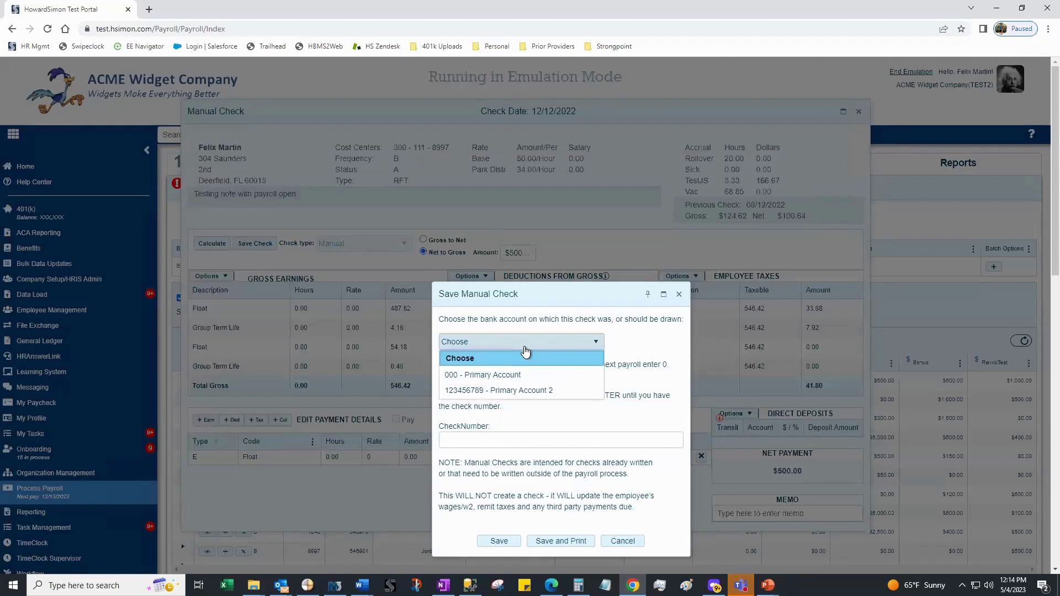
left_click(527, 375)
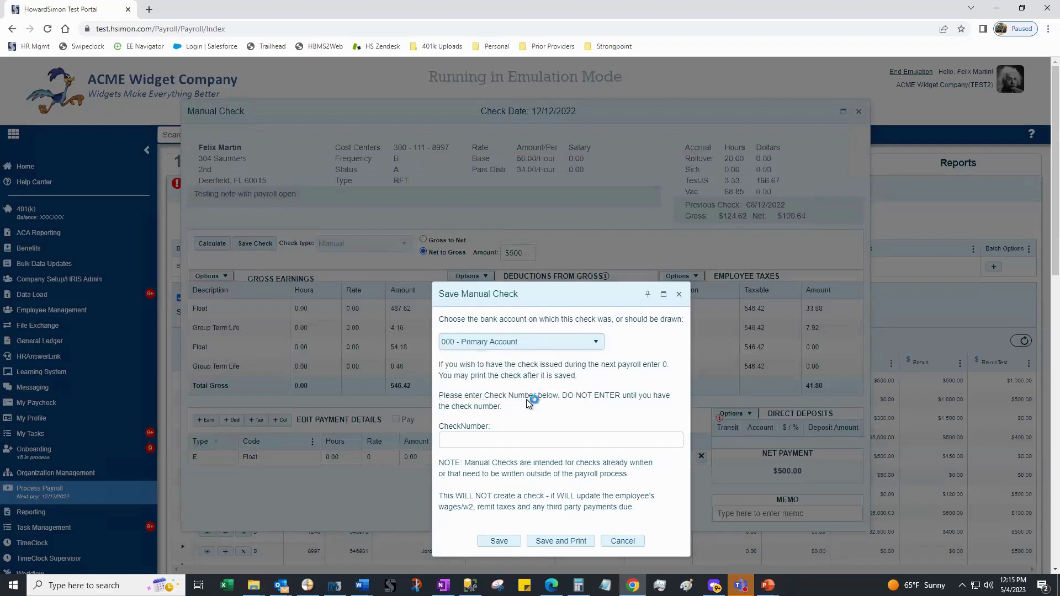
left_click(507, 441)
type("1402")
left_click(488, 542)
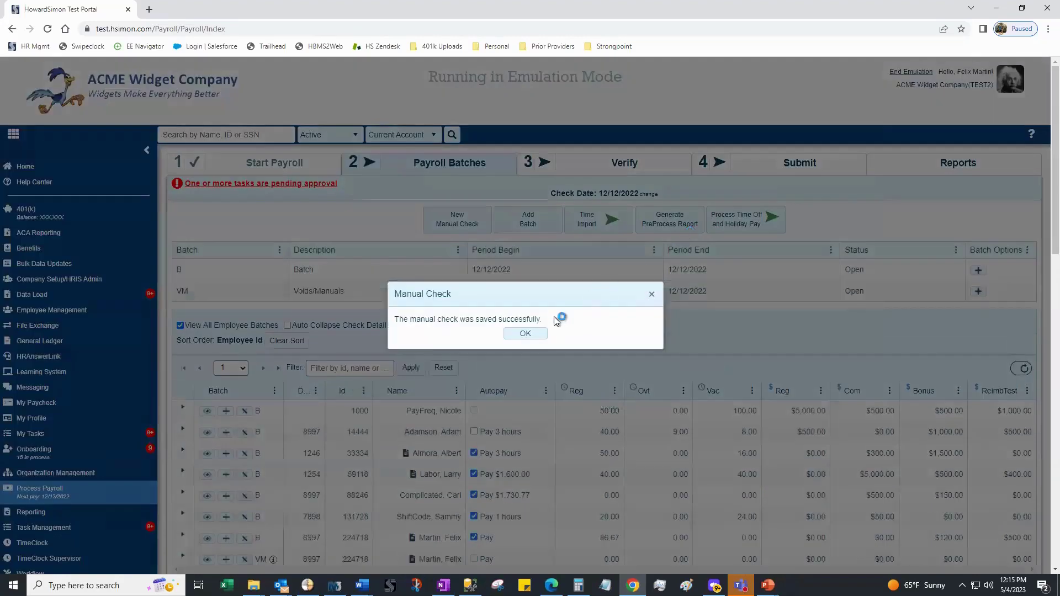
left_click(526, 335)
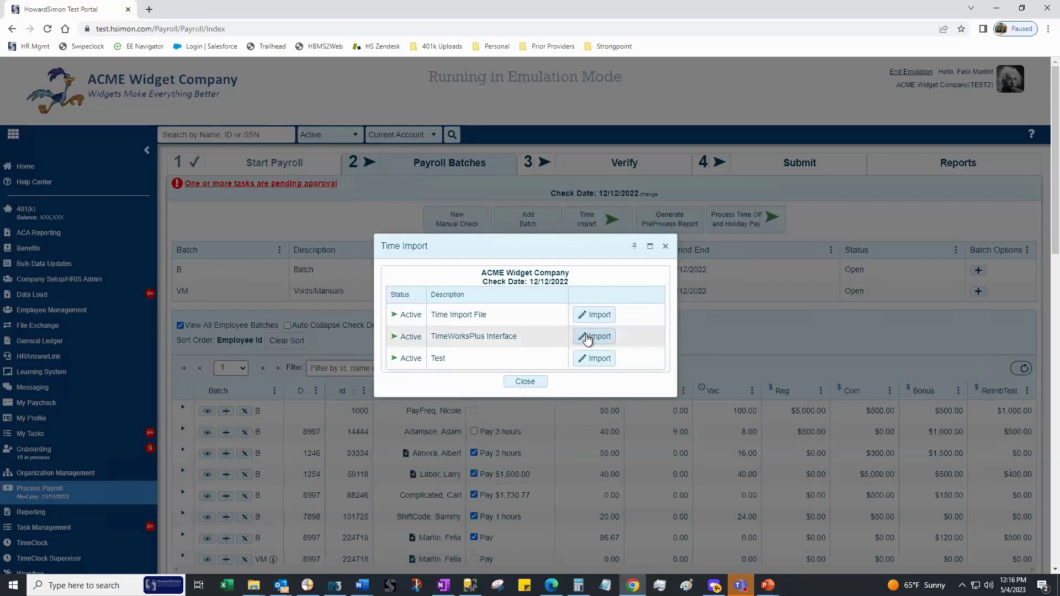
View the file upload window for the Time Import File option and close the time import without uploading
left_click(588, 315)
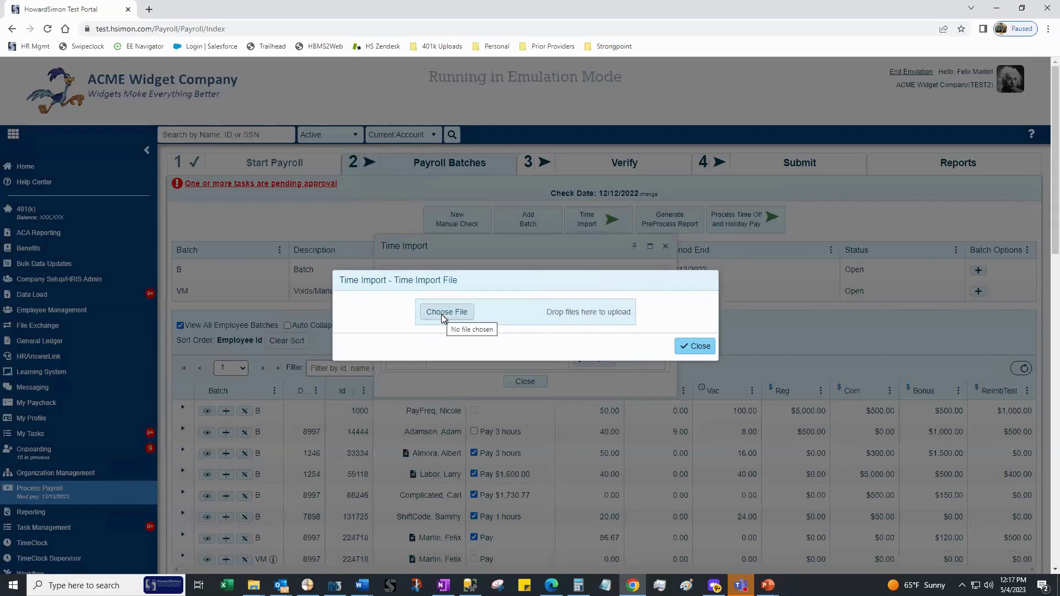
left_click(709, 350)
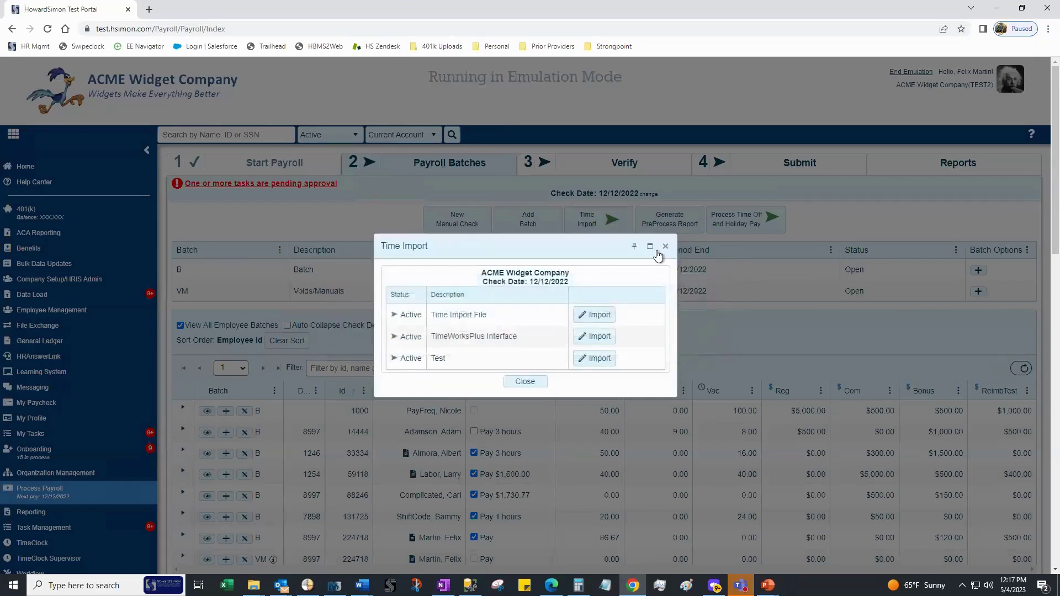
left_click(665, 247)
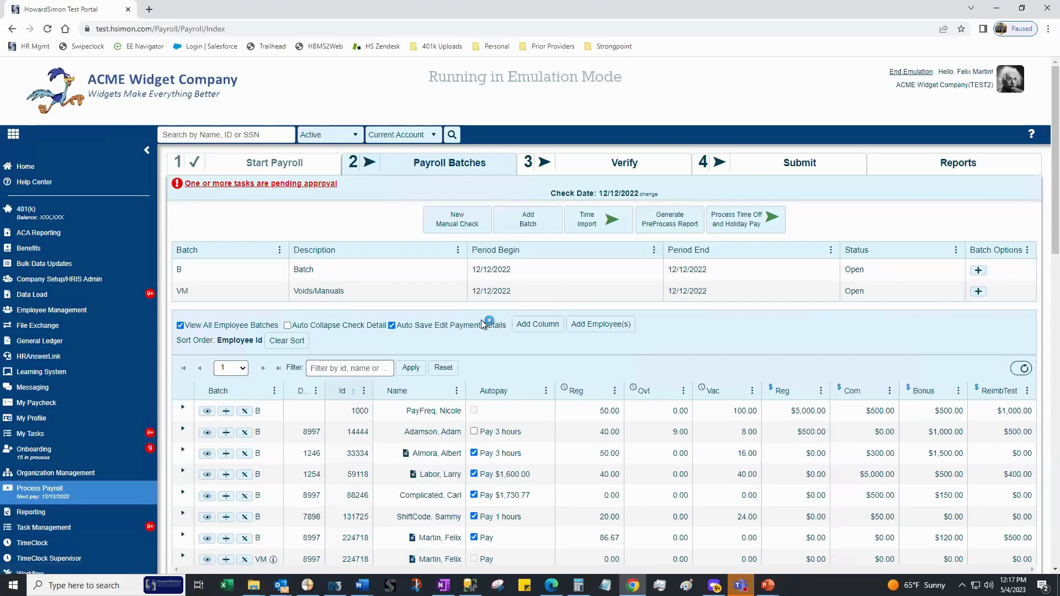
Move the regular earning amount column directly after the regular hours column in the employee grid
scroll(481, 320, "down", 3)
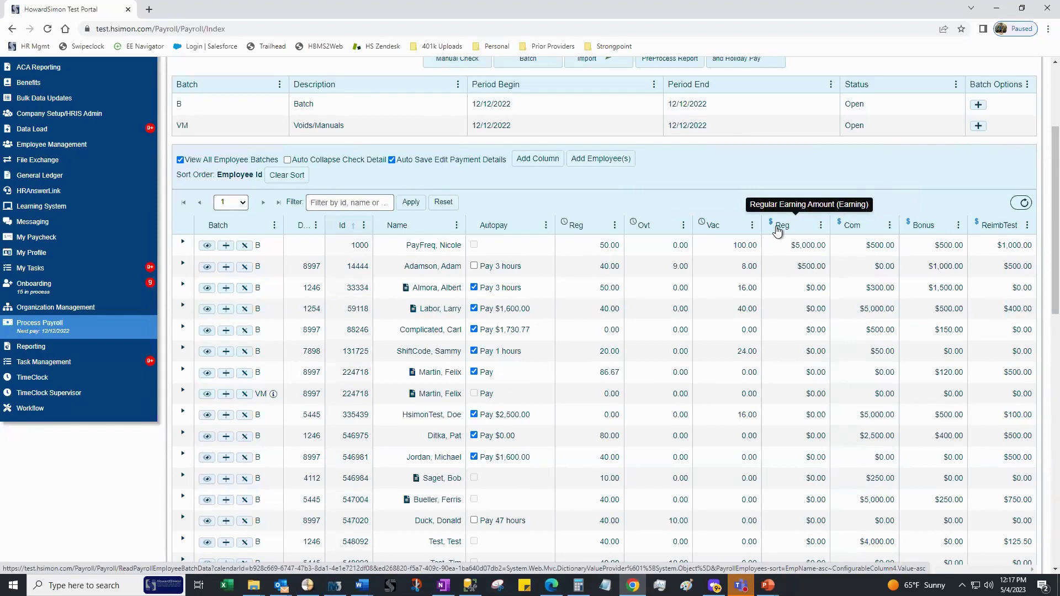
mouse_move(777, 231)
left_mouse_down()
mouse_move(619, 228)
mouse_move(628, 230)
left_mouse_up()
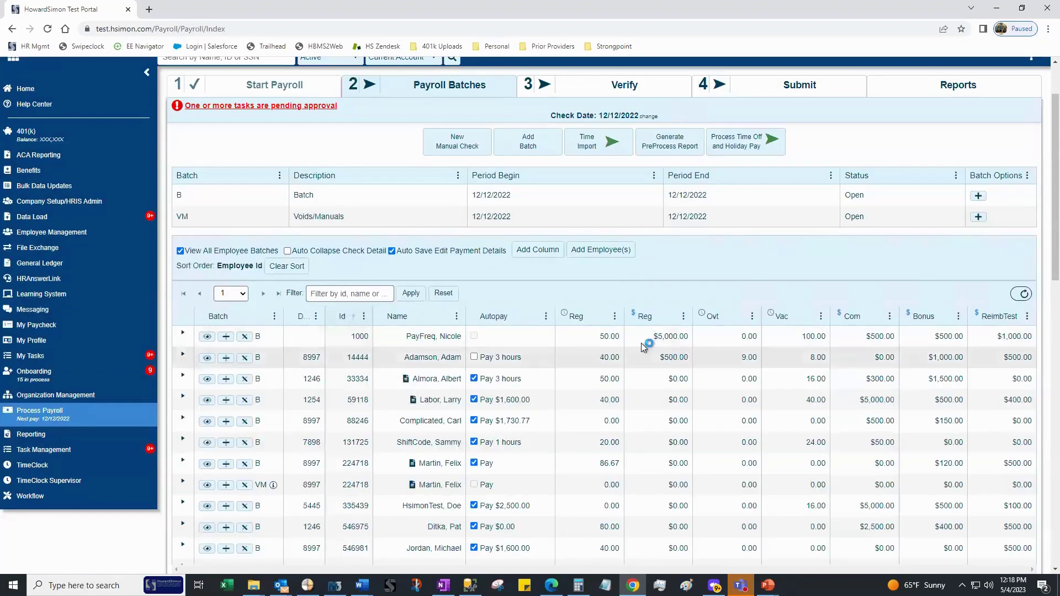
Set the regular hours of the first, third, fifth and seventh employee rows to 40, 80, 50 and 50.25
left_click(614, 336)
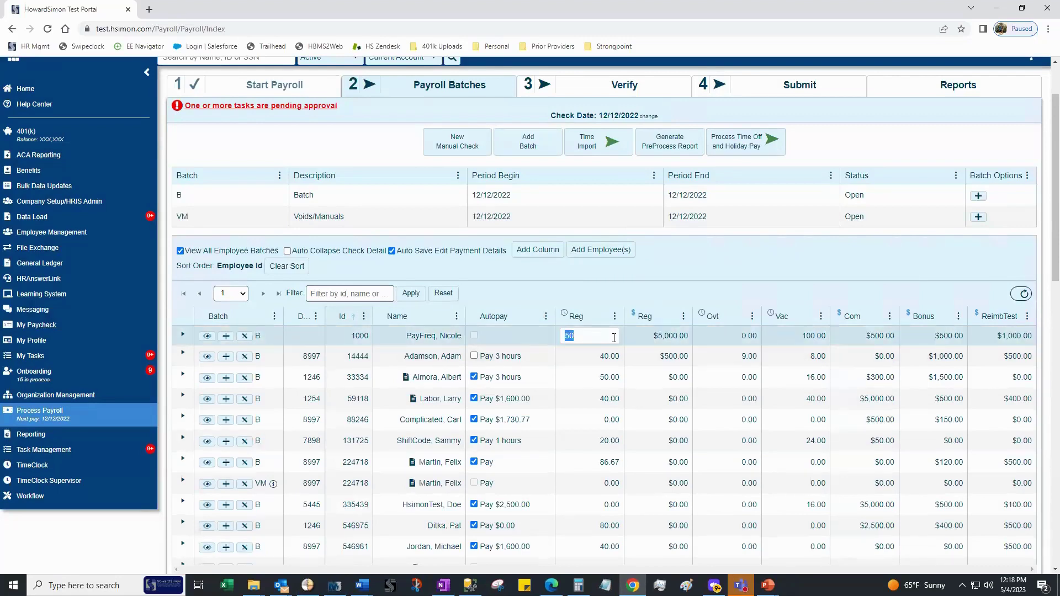
type("40")
key("Down")
key("Down")
type("80")
key("Down")
key("Down")
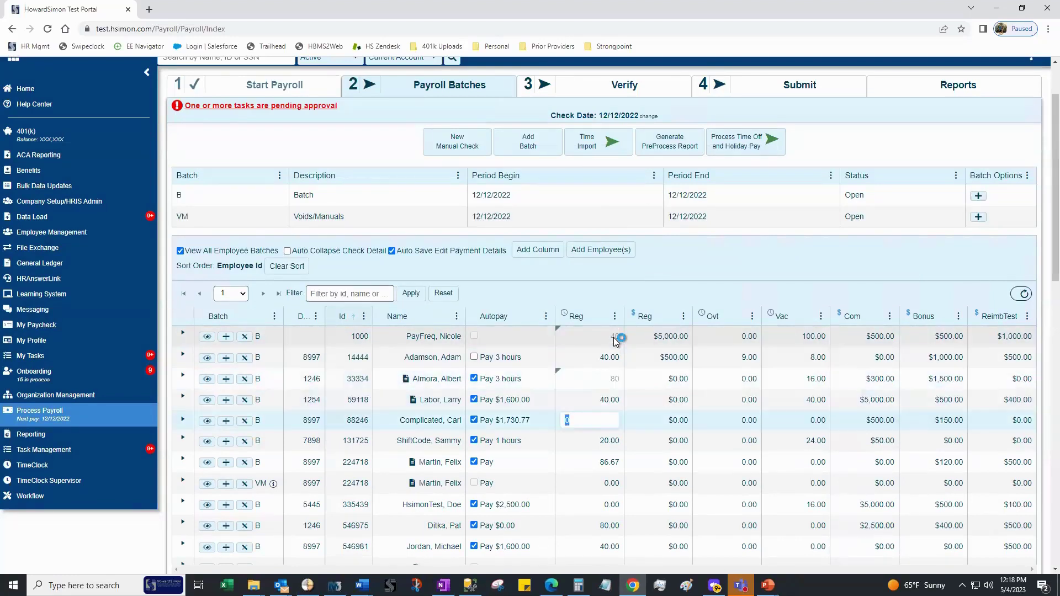
type("50")
key("Down")
key("Down")
type("50.25")
key("Tab")
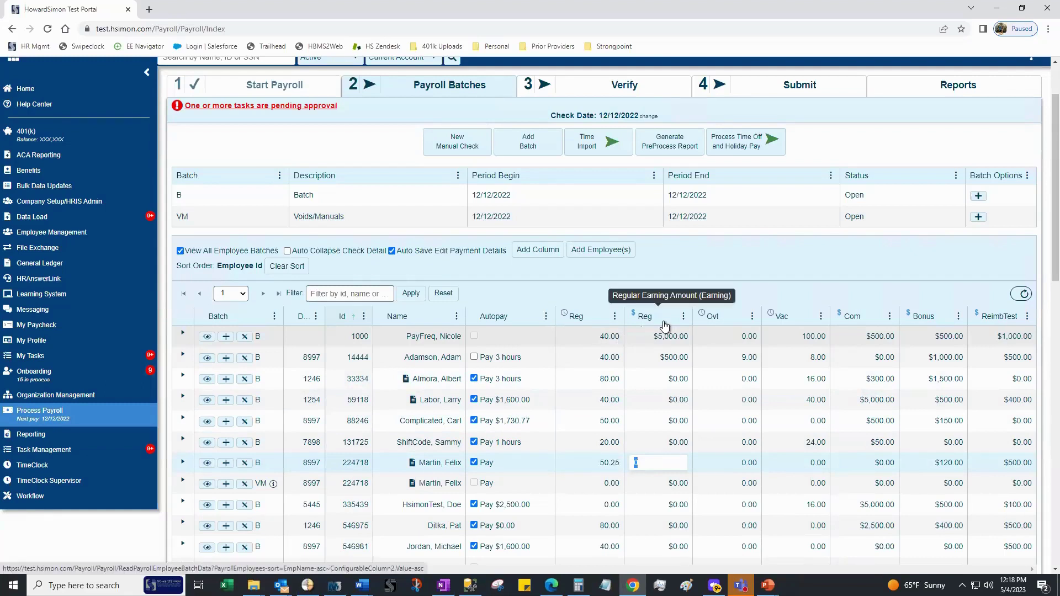
left_click(618, 320)
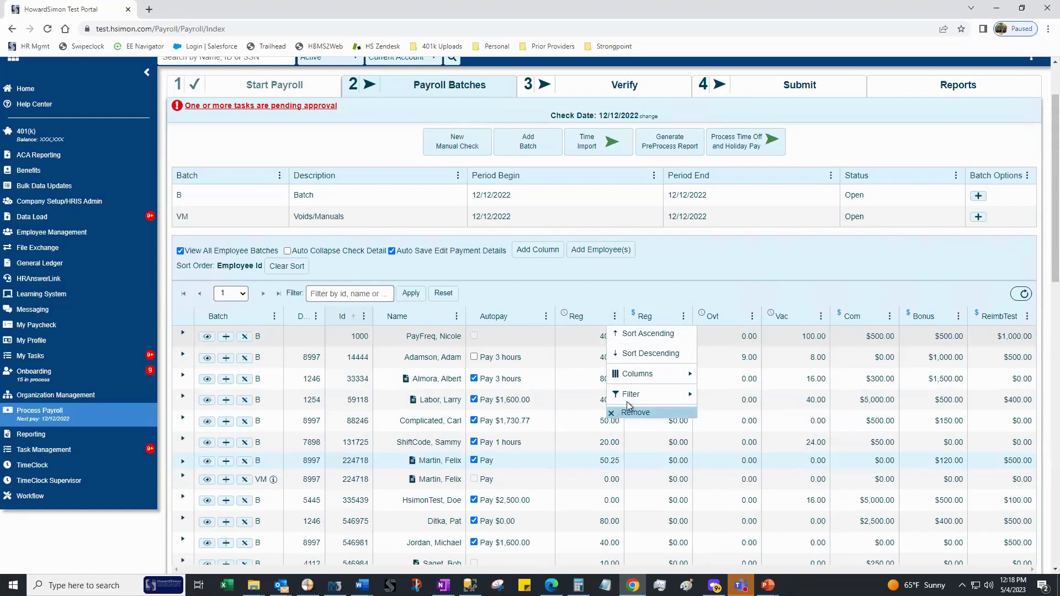
left_click(619, 419)
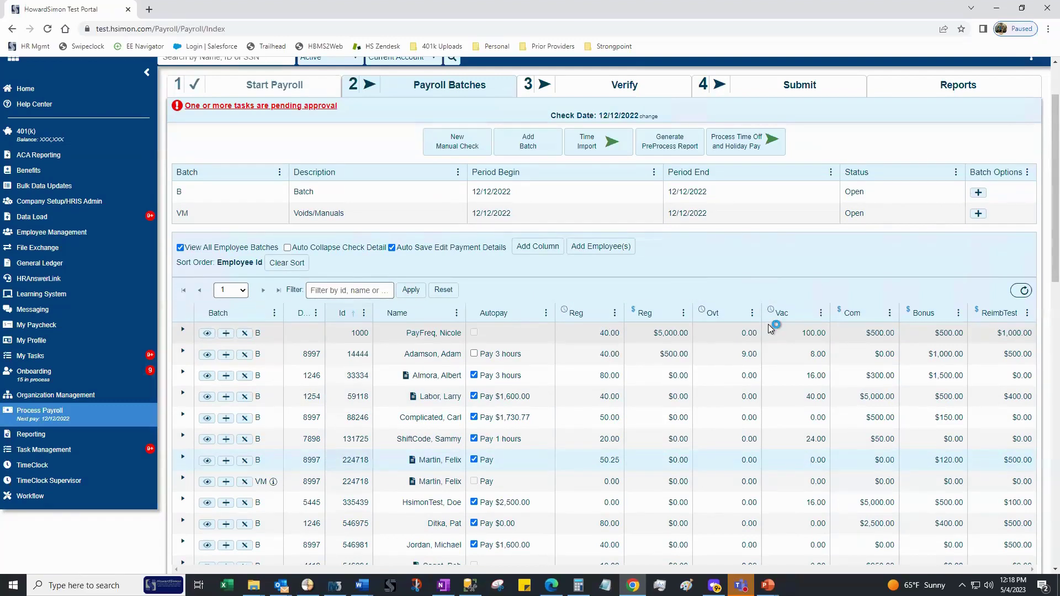
Add an earning column for the Chief - Chief from Home code with the Hours type to the employee grid
left_click(535, 257)
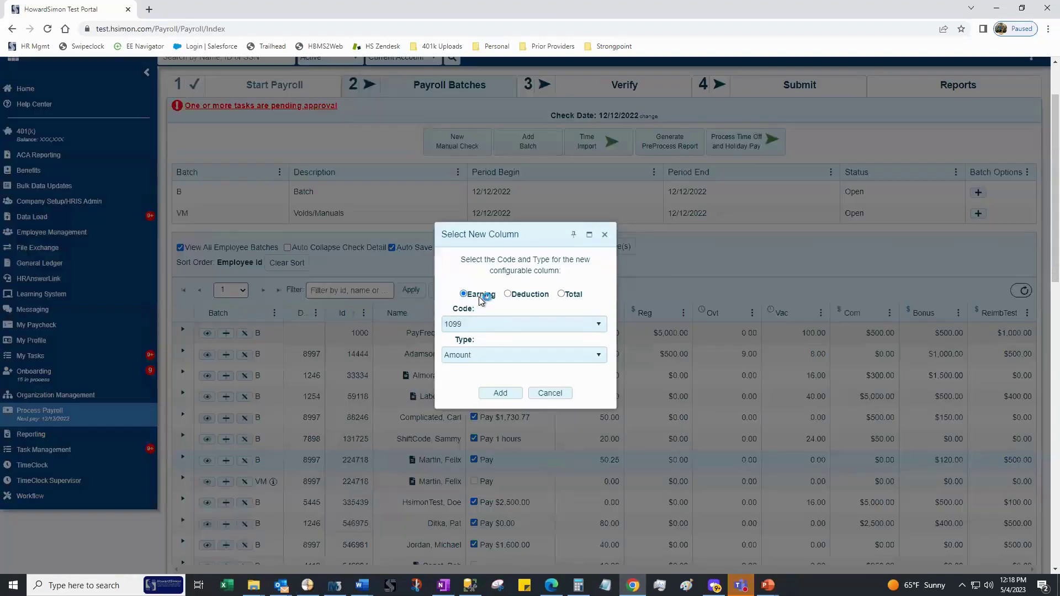
left_click(562, 294)
left_click(553, 326)
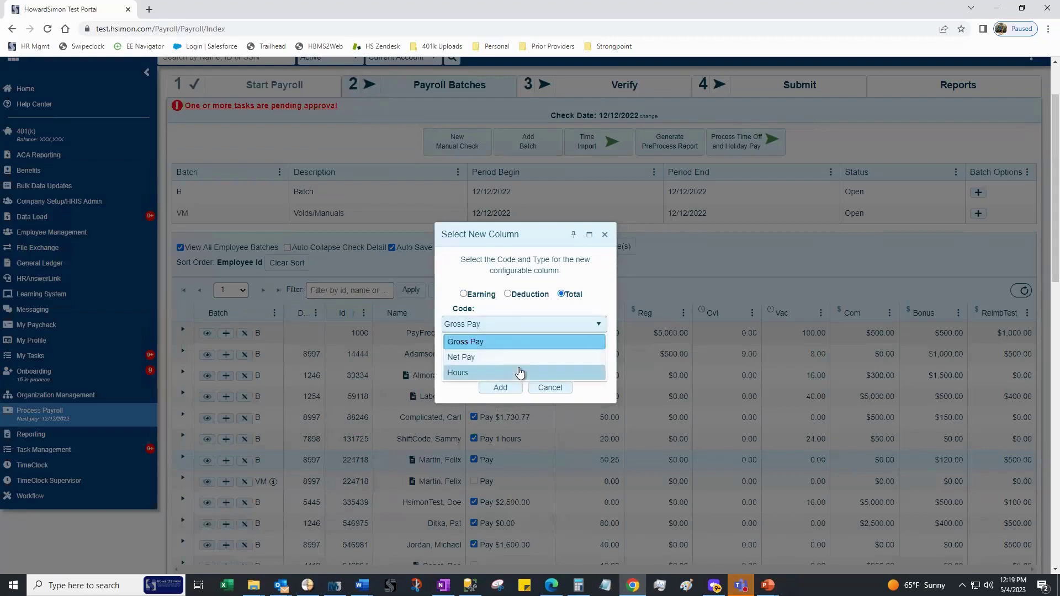
left_click(471, 294)
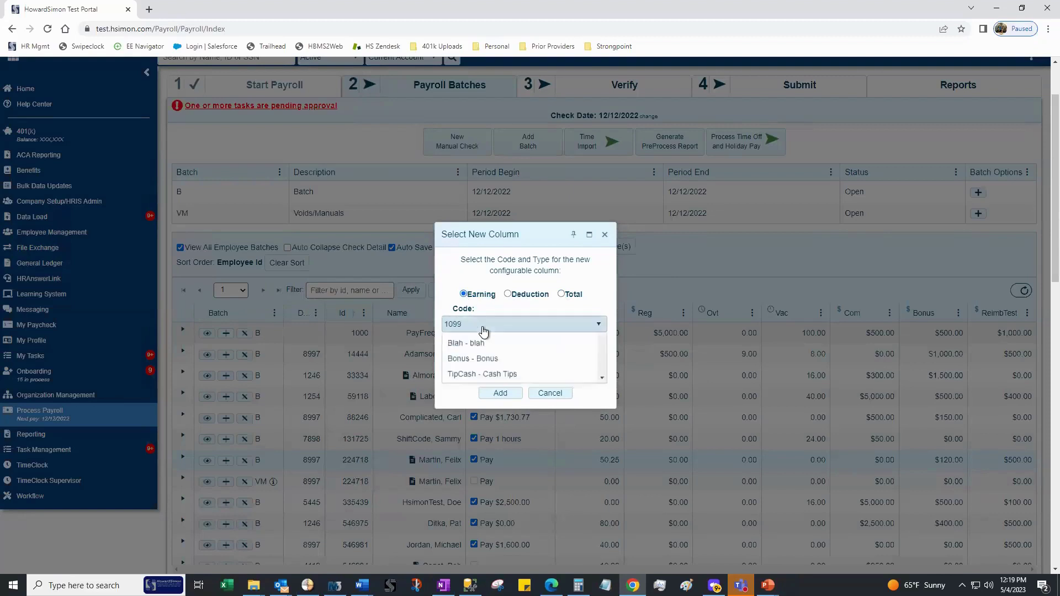
left_click(484, 331)
scroll(495, 381, "down", 2)
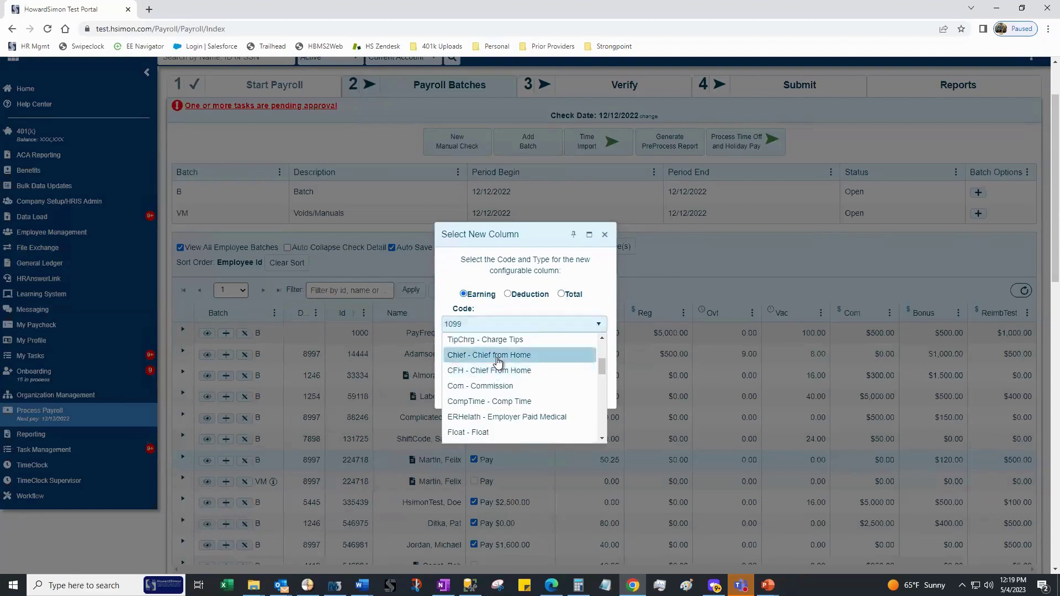
left_click(496, 356)
left_click(501, 356)
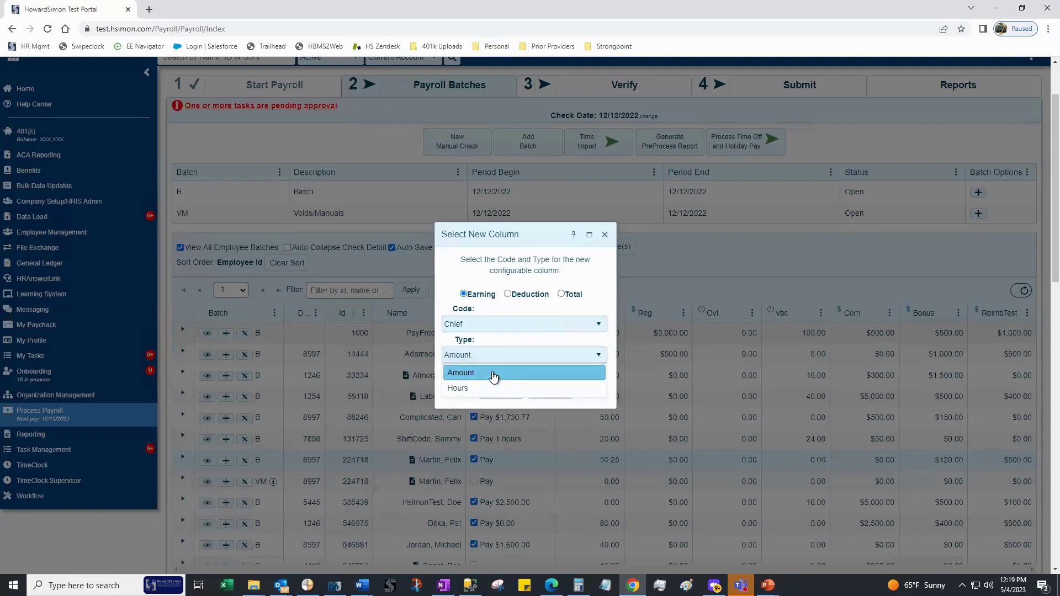
left_click(486, 389)
left_click(487, 392)
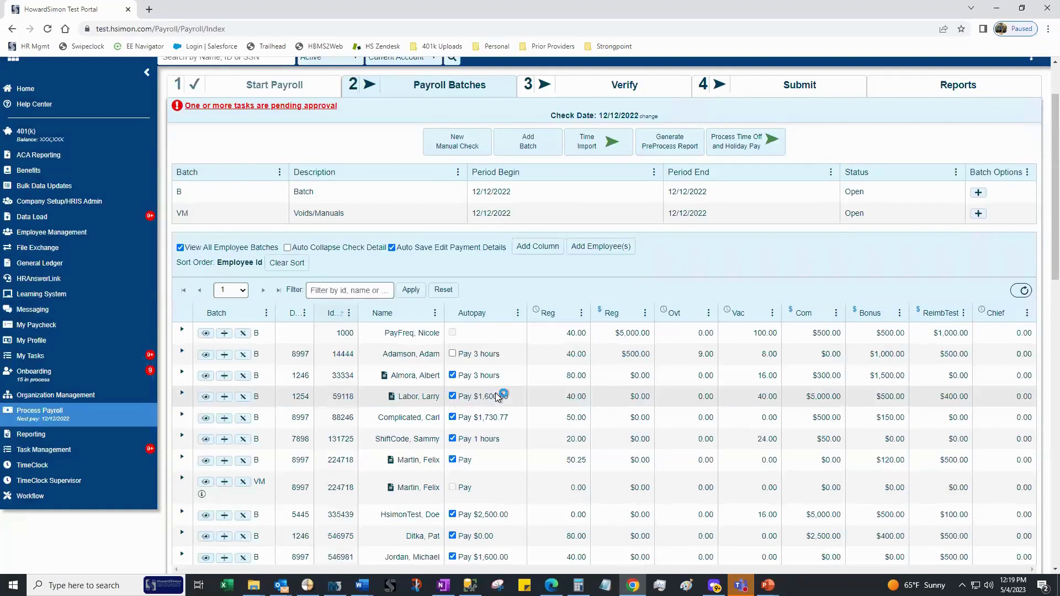
Review the employee grid down to the column totals and return to the payroll batches overview
scroll(505, 369, "down", 7)
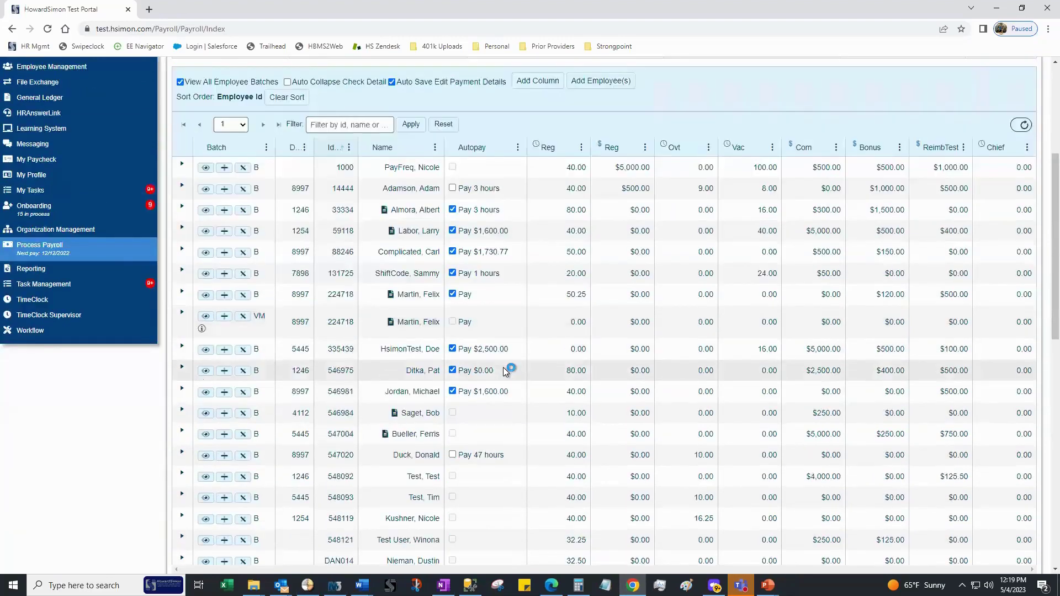
scroll(508, 369, "down", 8)
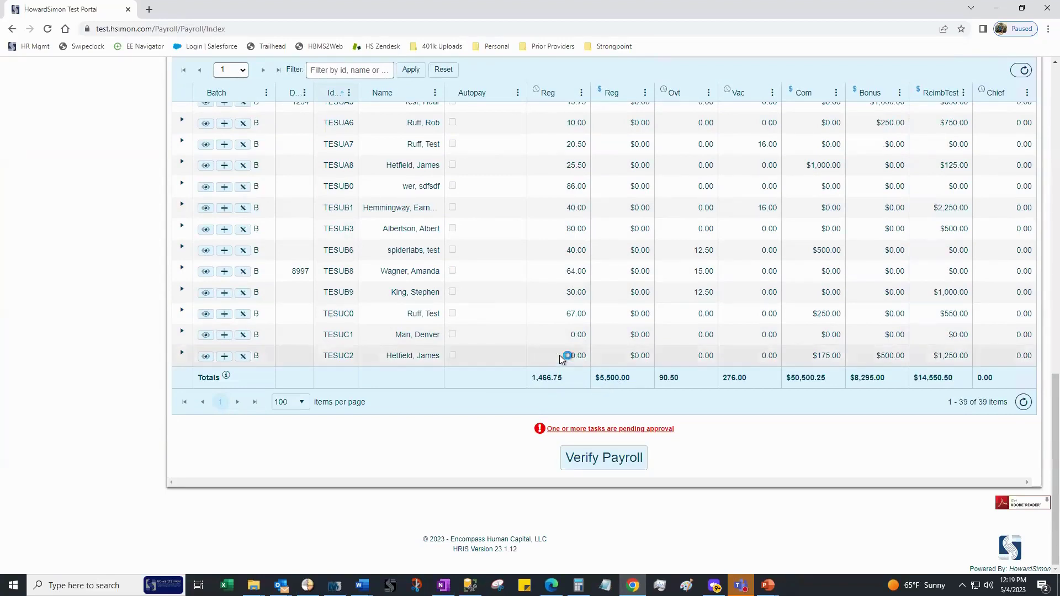
scroll(559, 356, "up", 10)
scroll(565, 353, "up", 6)
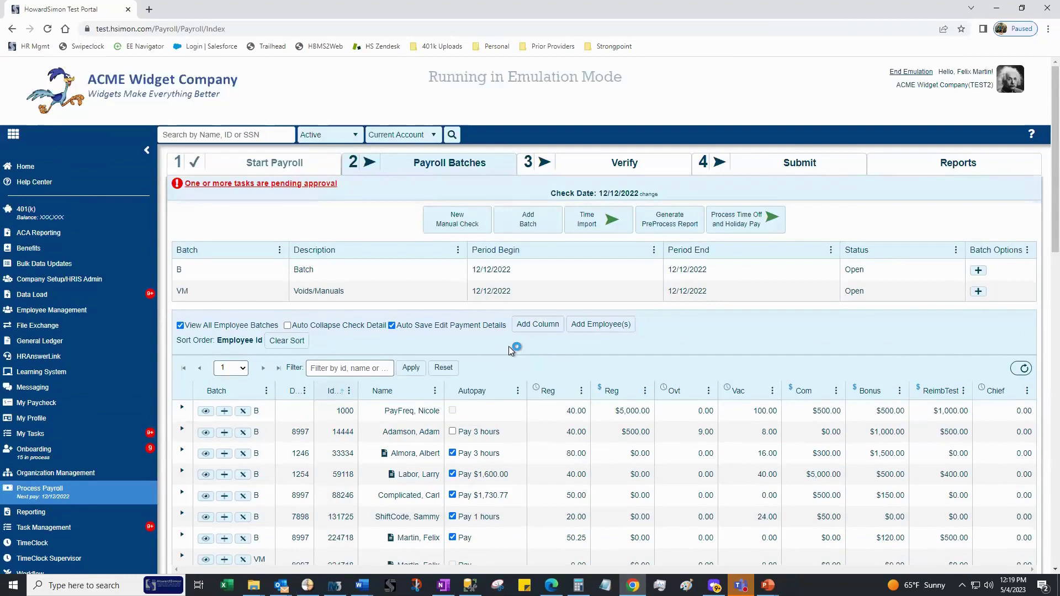
scroll(509, 348, "down", 2)
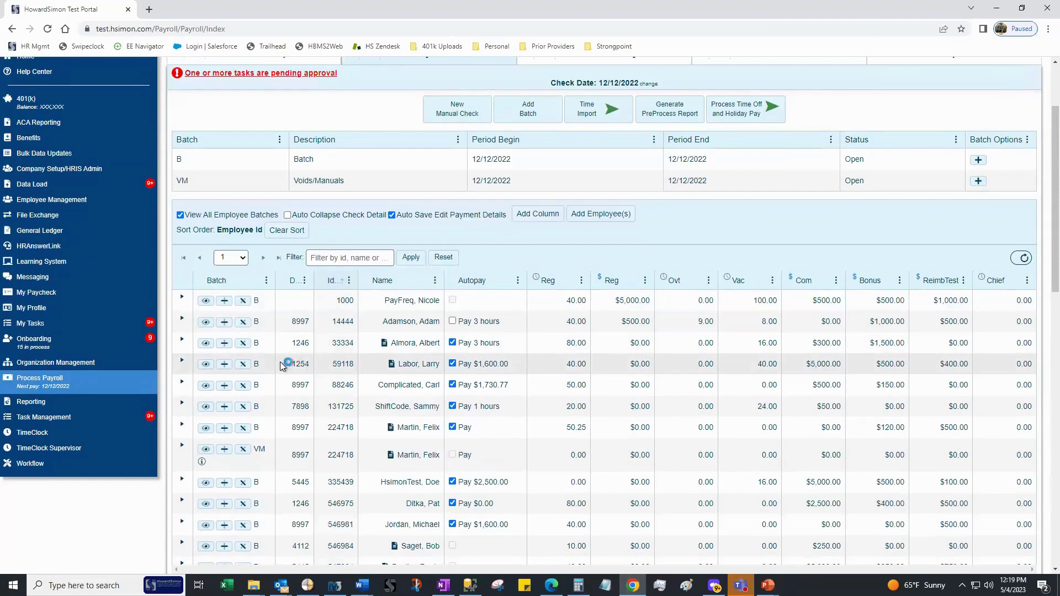
View the fourth employee row's check details, including the earnings and the Branch choices for the first Regular Earning line
left_click(206, 365)
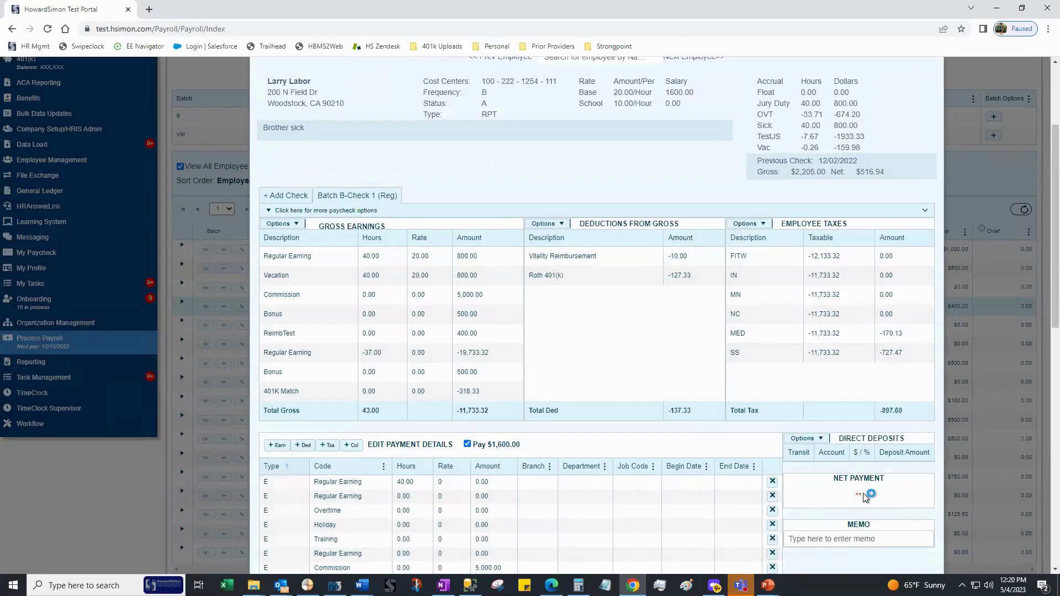
scroll(850, 482, "up", 2)
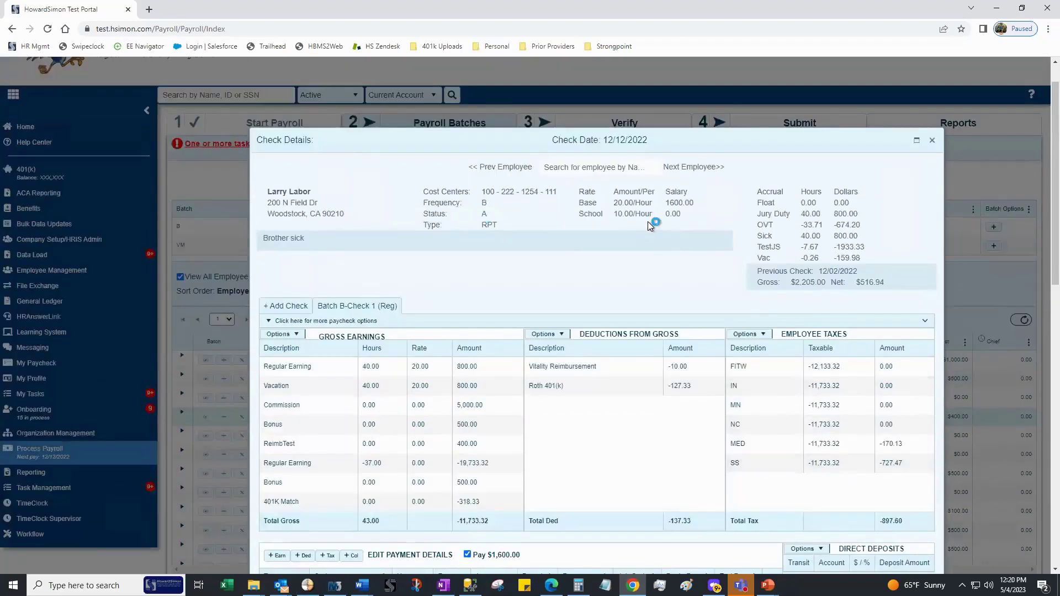
scroll(648, 225, "down", 2)
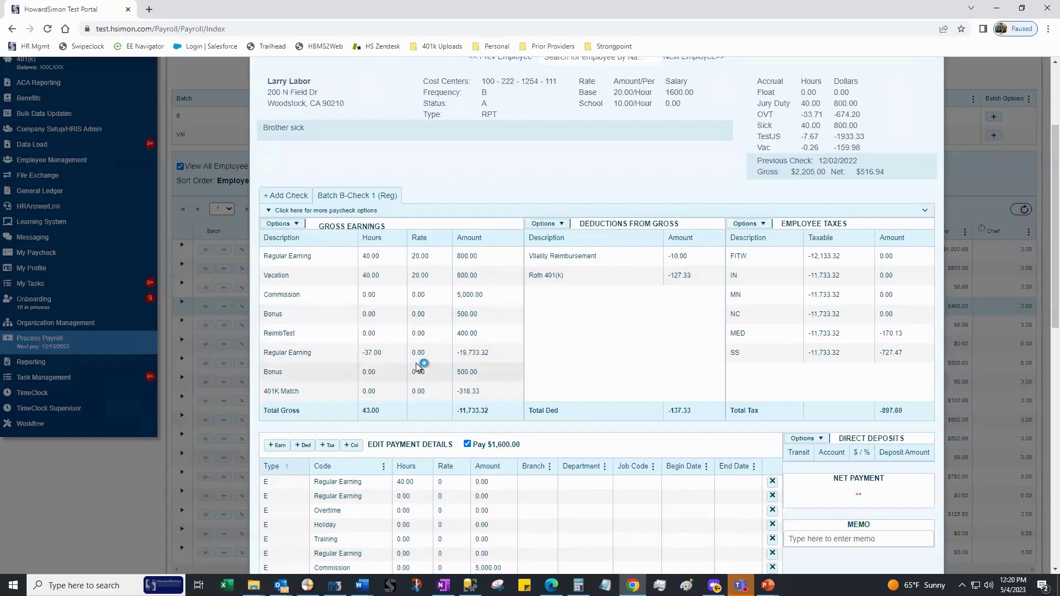
scroll(416, 362, "down", 2)
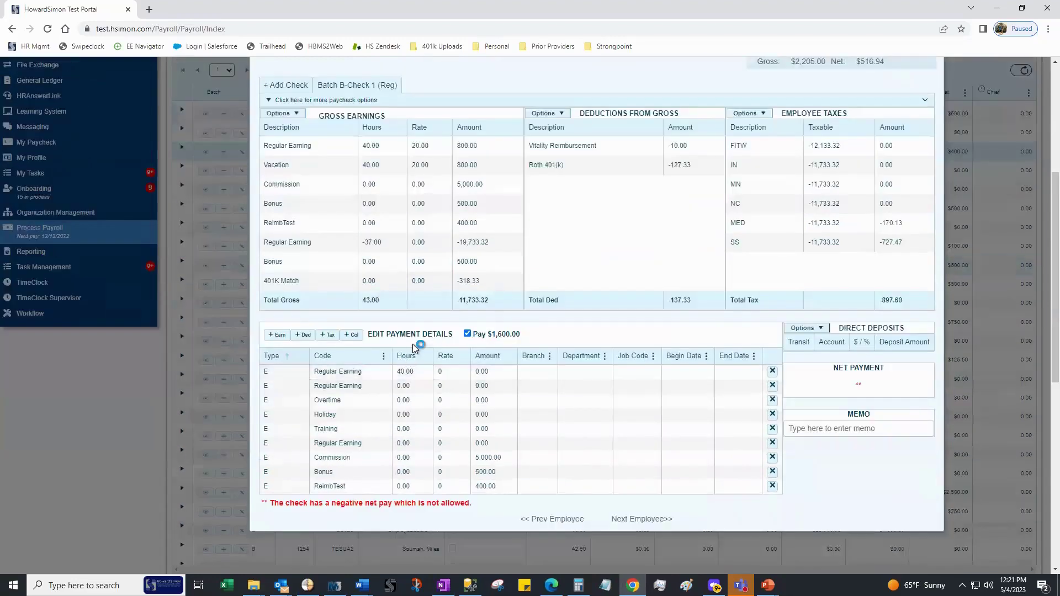
left_click(417, 376)
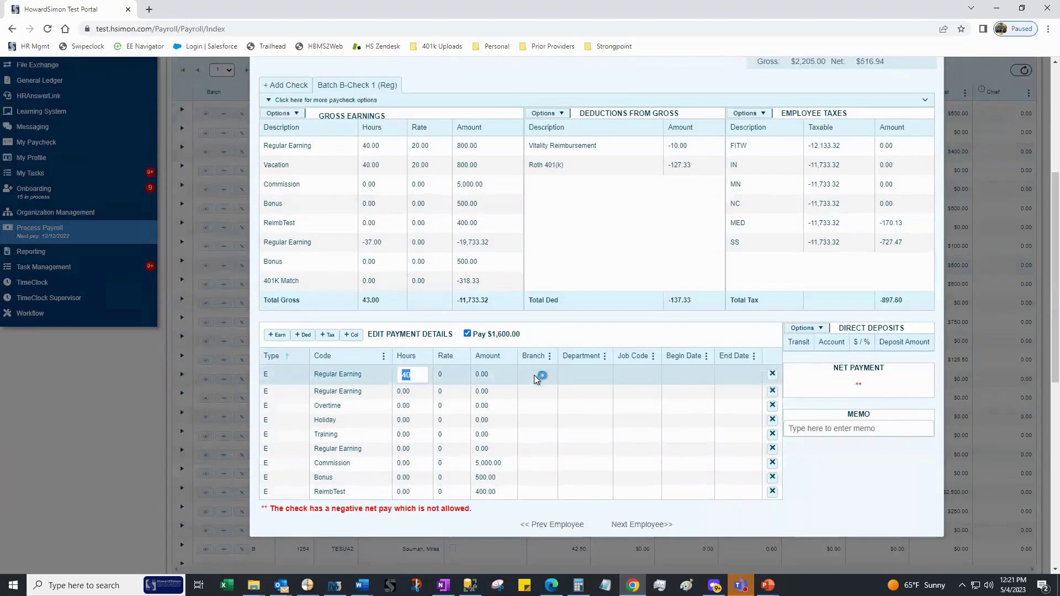
left_click(559, 380)
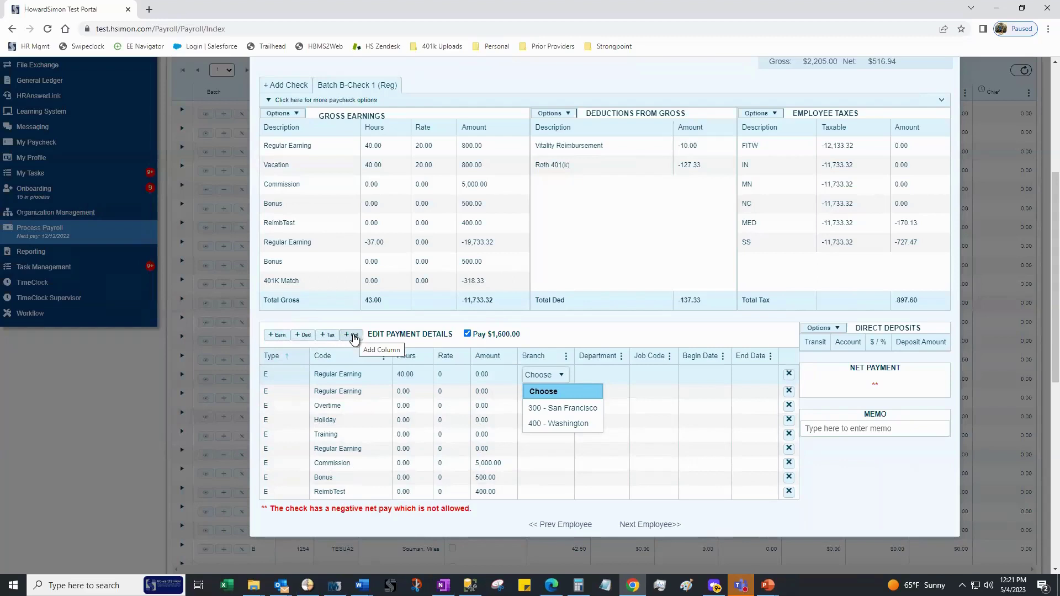
scroll(383, 360, "up", 1)
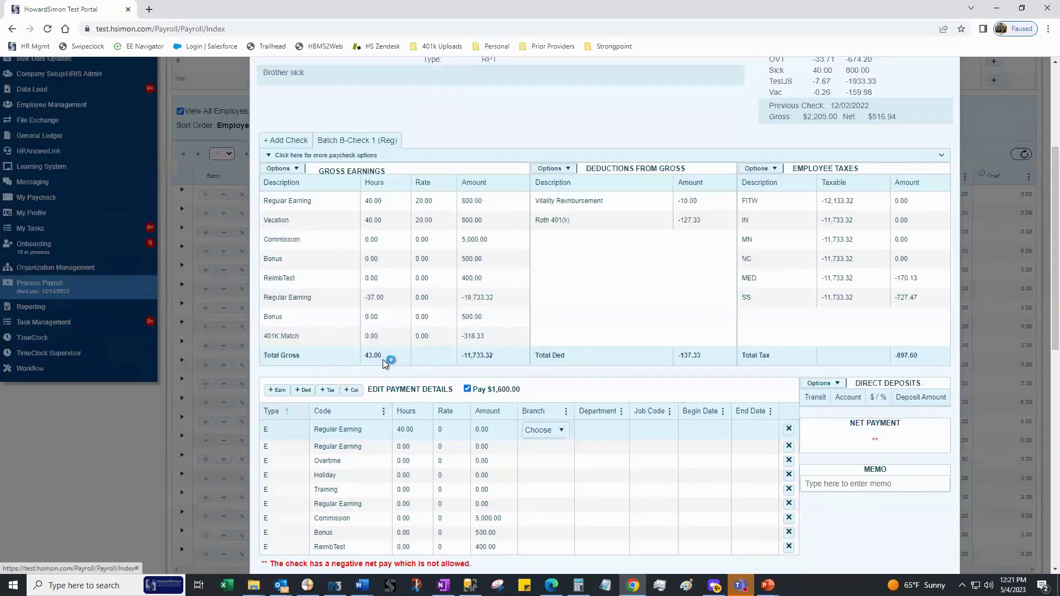
Add a second check for this employee in B - Batch with the Regular check type
left_click(290, 142)
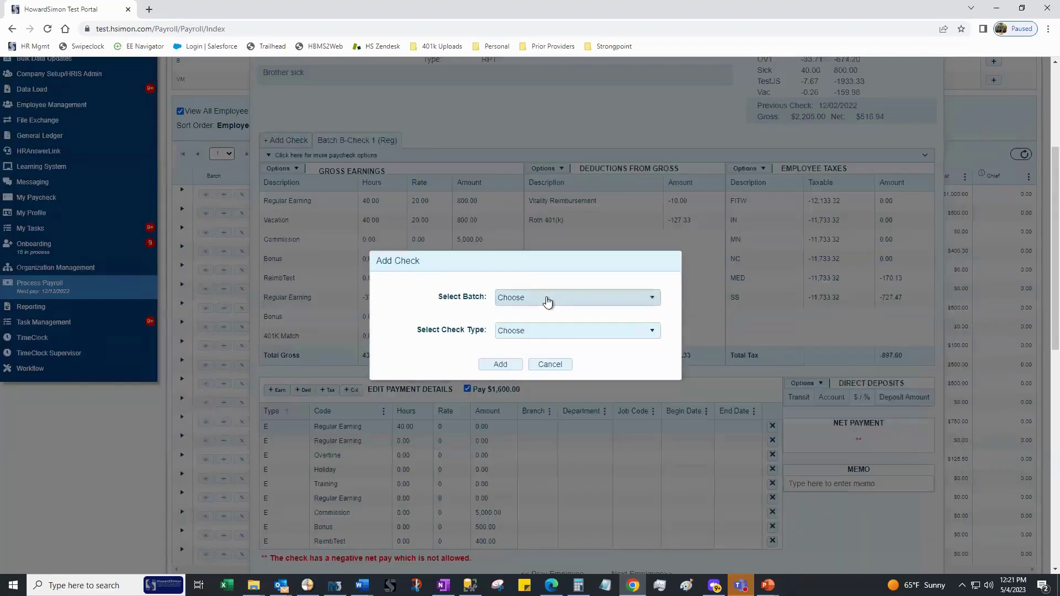
left_click(547, 301)
left_click(536, 330)
left_click(533, 332)
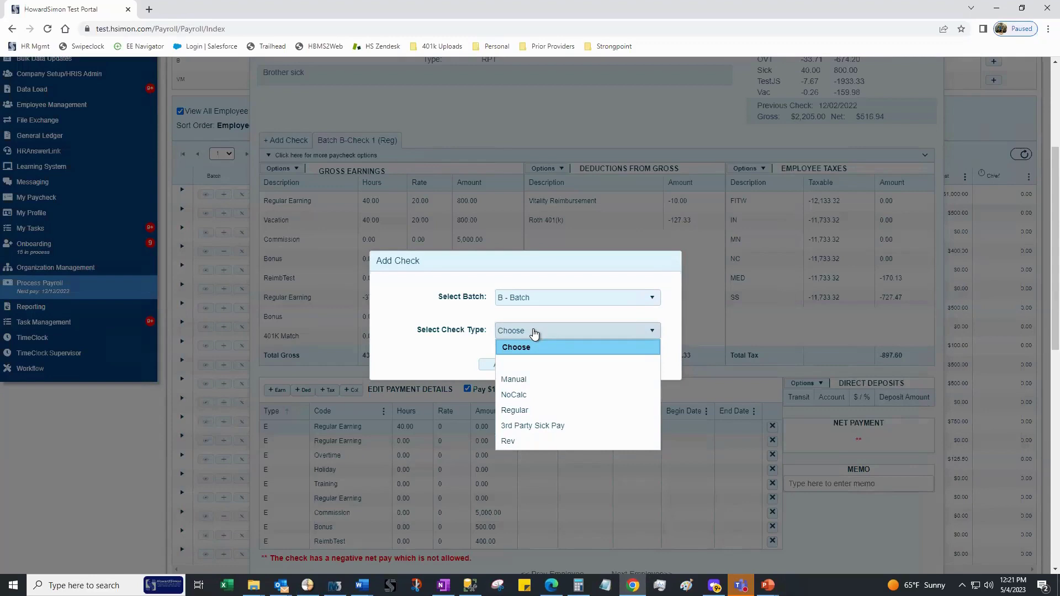
left_click(517, 411)
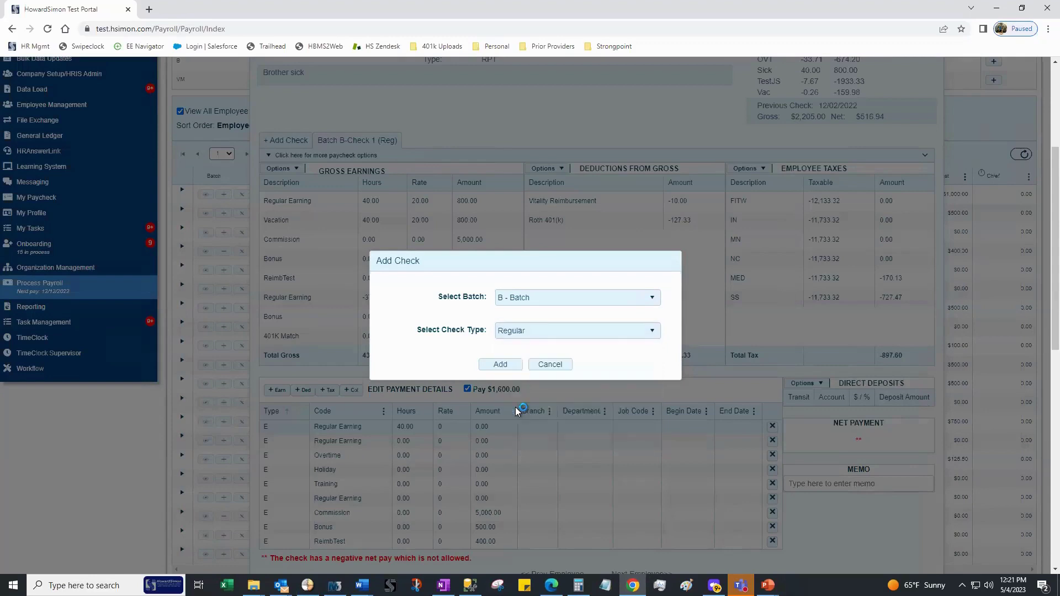
left_click(508, 367)
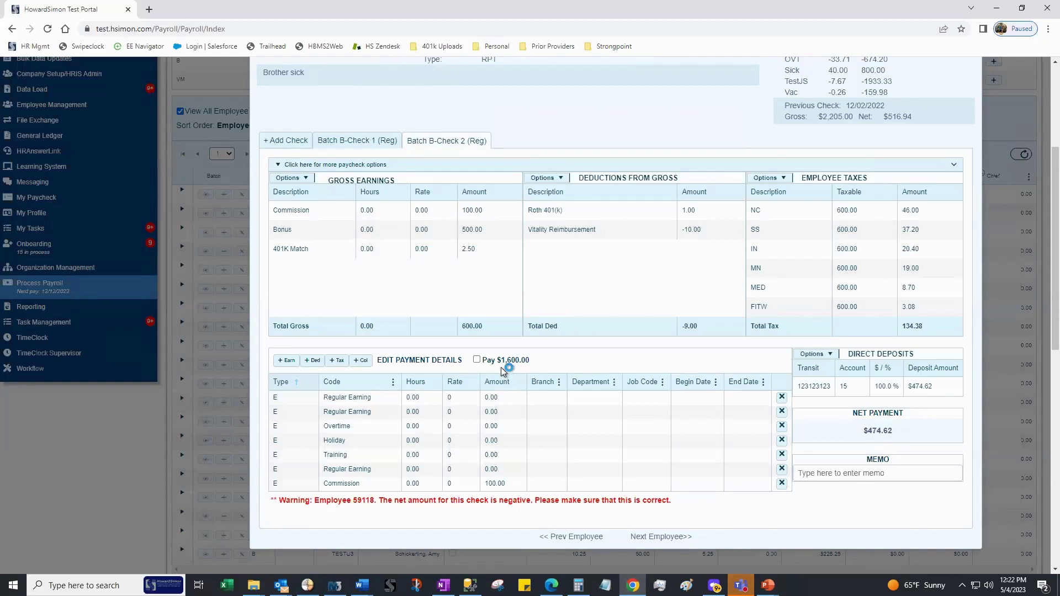
Set the Commission amount on the employee's second check to 5000
left_click(488, 400)
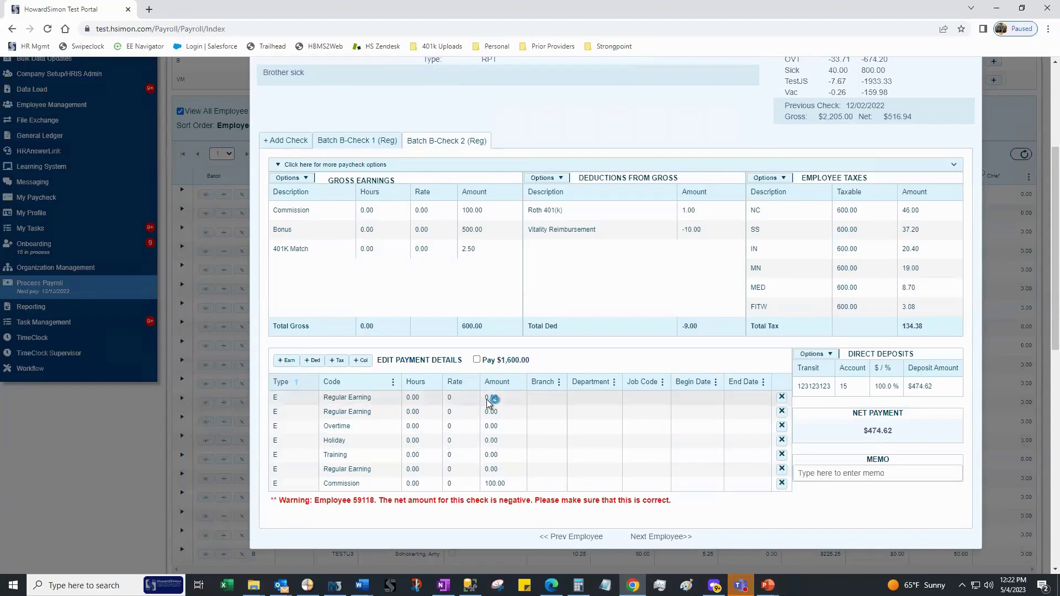
left_click(509, 485)
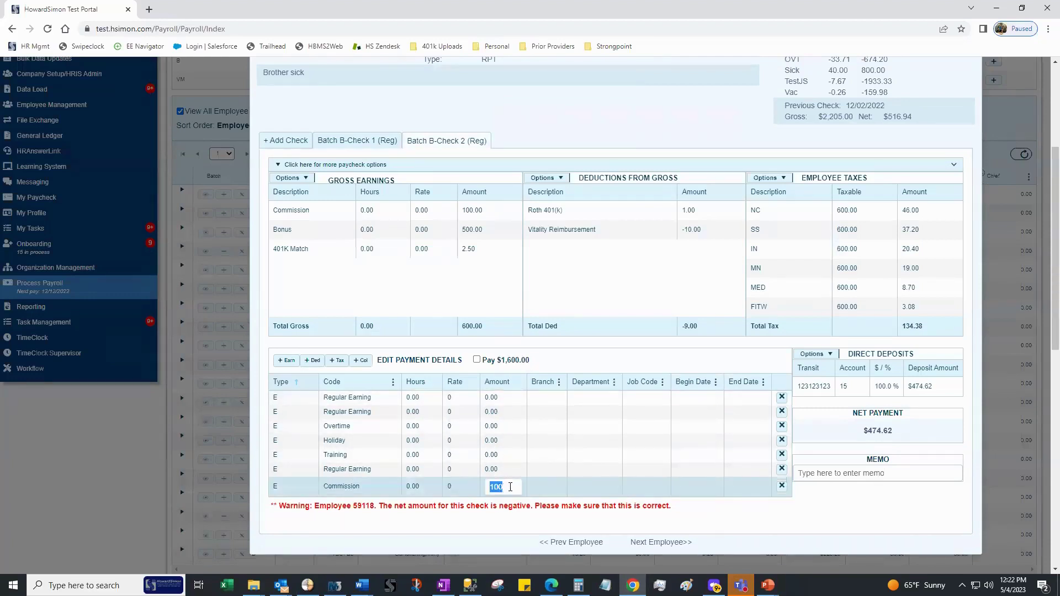
type("5000")
key("Tab")
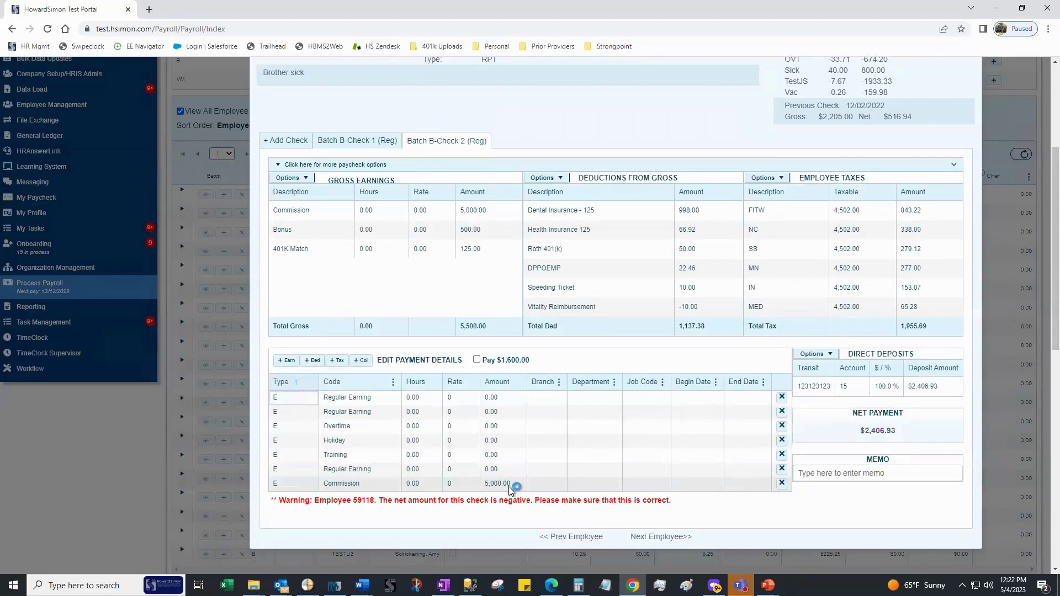
Review the recalculated second check and the next employee's check details, and close the check details window
scroll(592, 452, "up", 2)
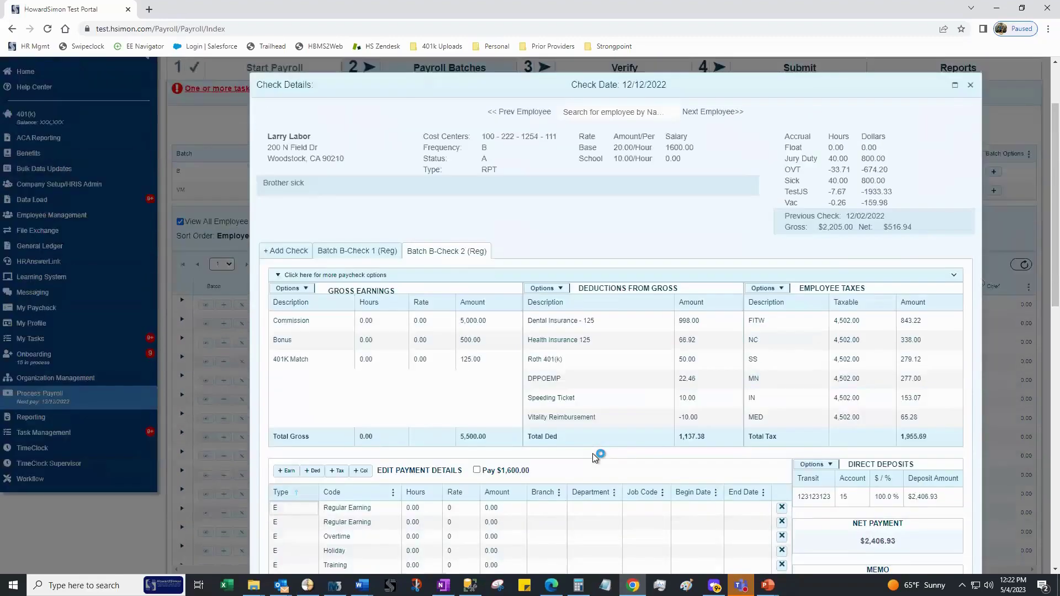
scroll(591, 449, "down", 3)
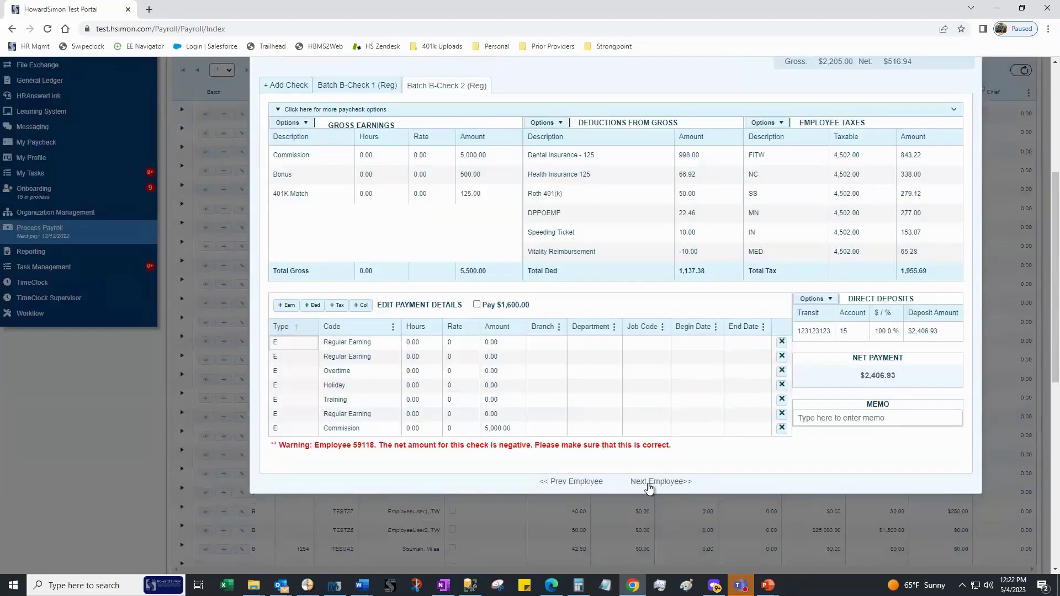
left_click(649, 485)
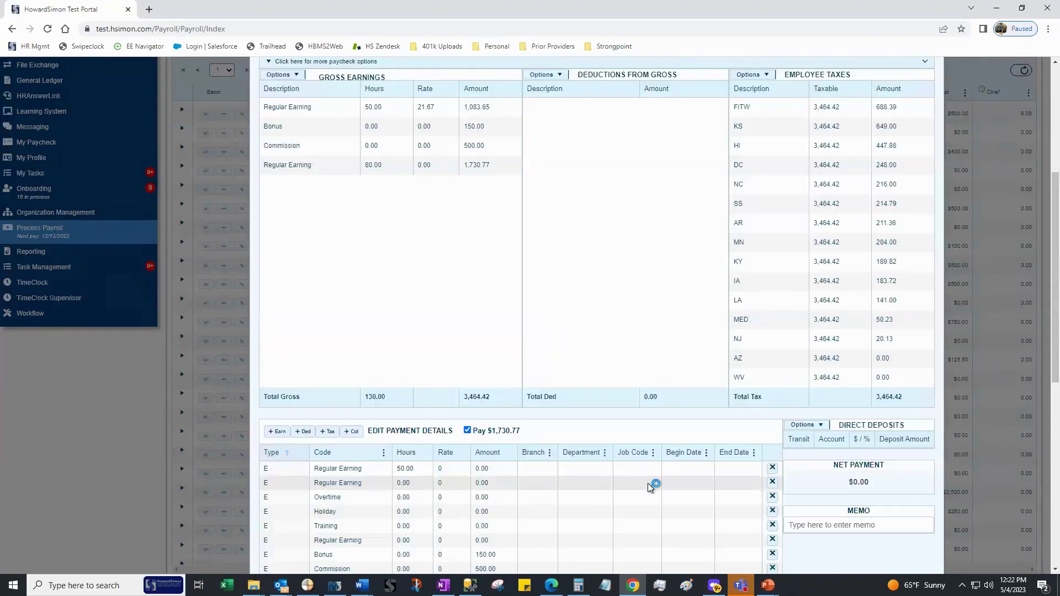
scroll(820, 190, "up", 3)
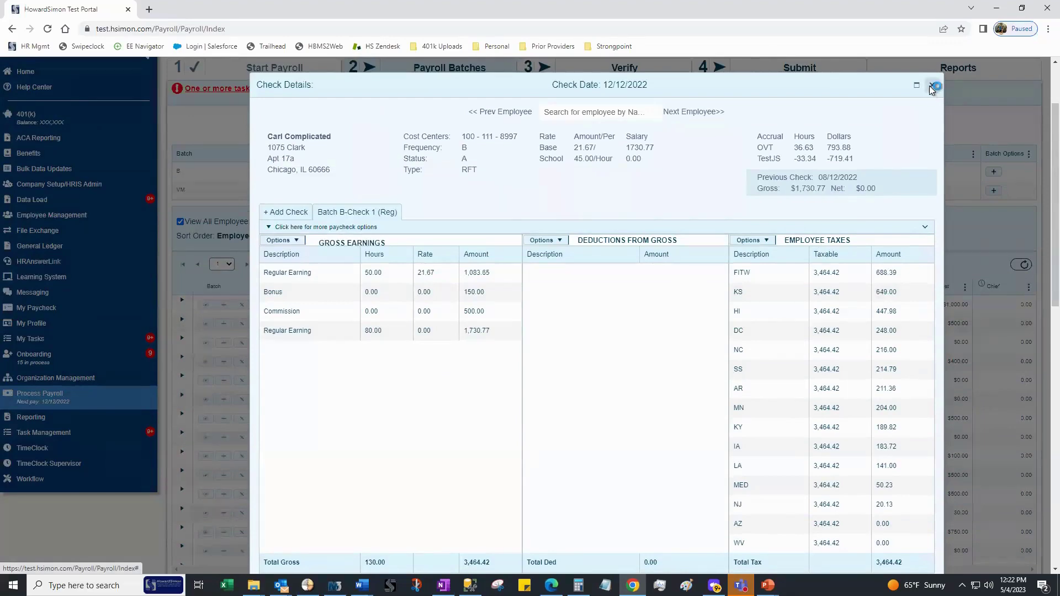
left_click(932, 87)
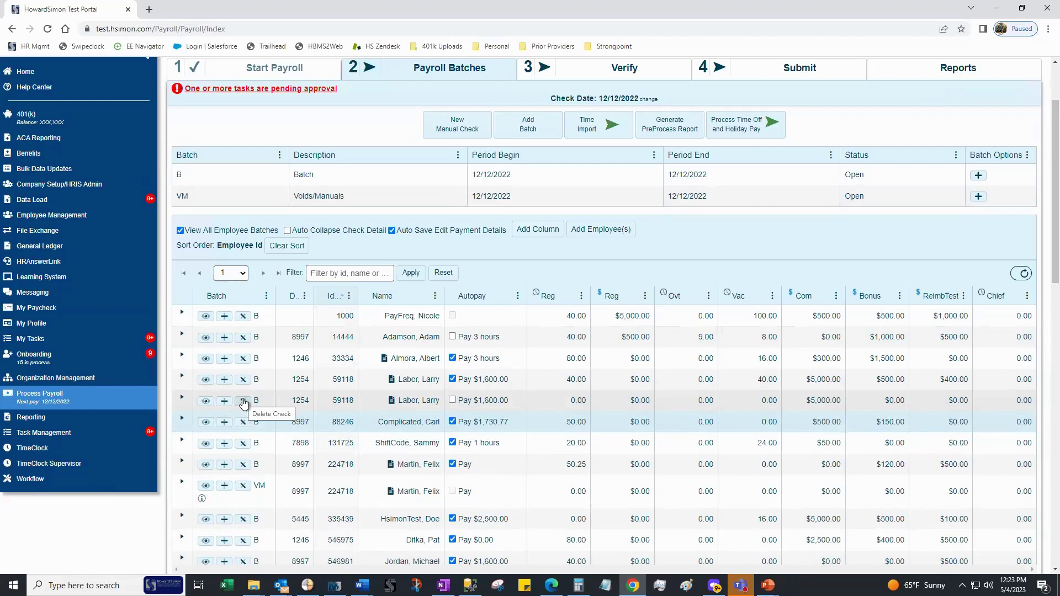
Delete the added second paycheck with the $5,000.00 commission from the employee grid and dismiss the confirmation
left_click(243, 402)
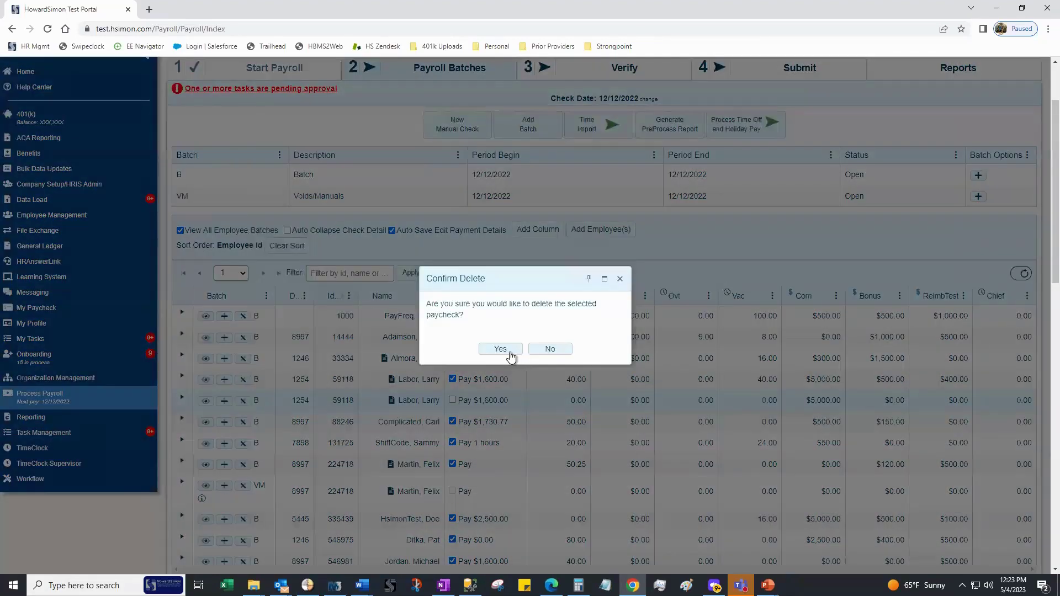
left_click(509, 349)
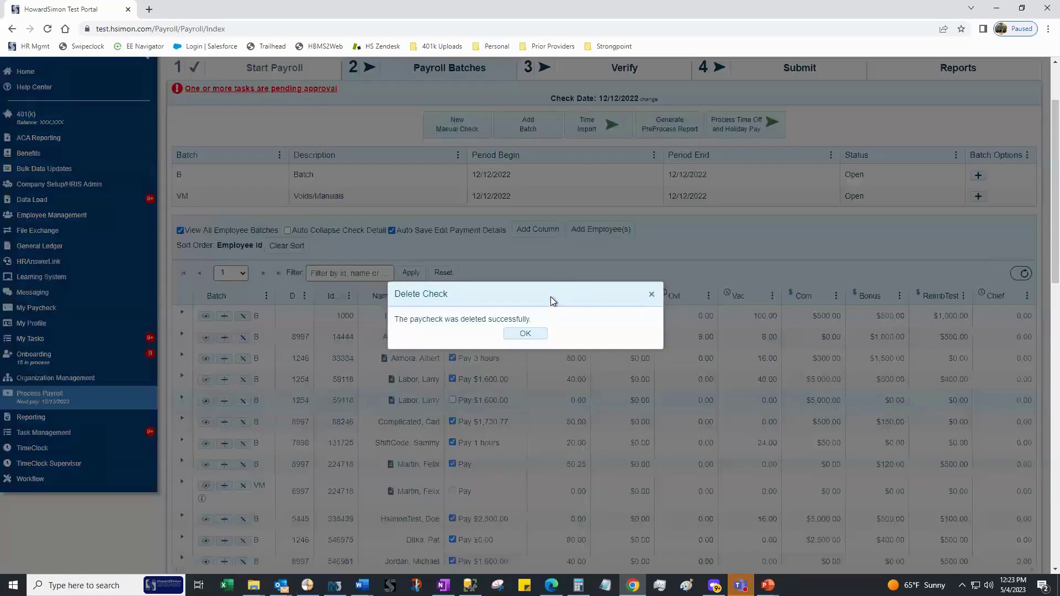
left_click(525, 333)
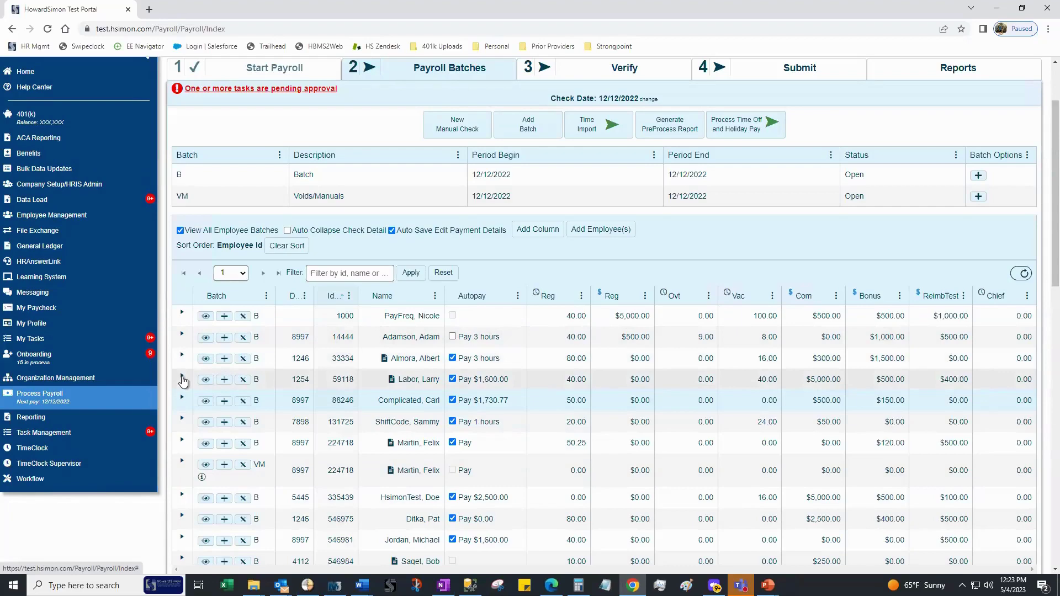
Expand the fourth employee row in the grid and examine its payment details and net to gross breakdown
left_click(183, 378)
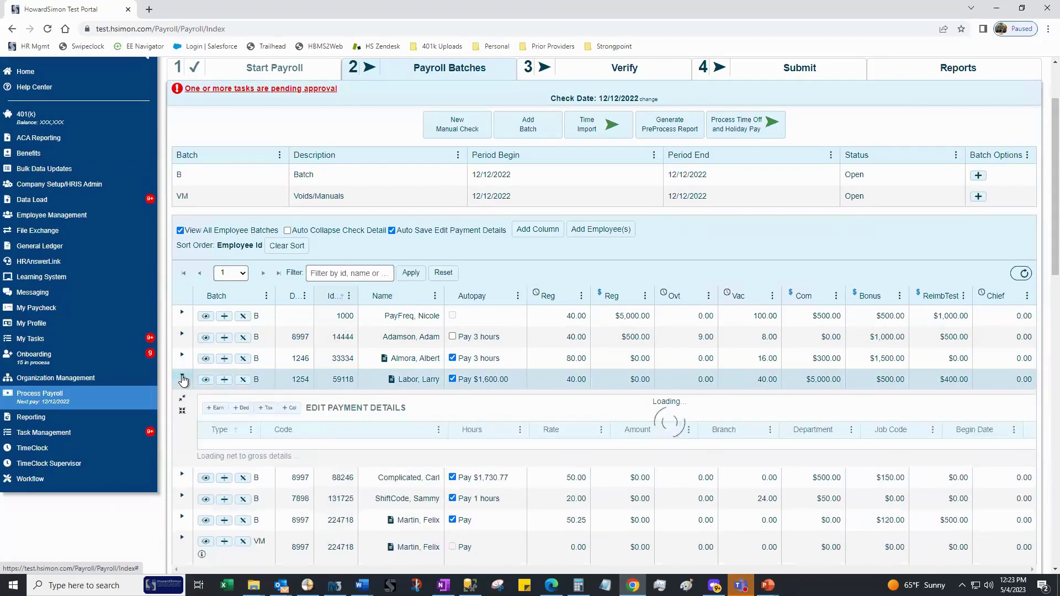
scroll(188, 379, "down", 1)
scroll(190, 376, "down", 1)
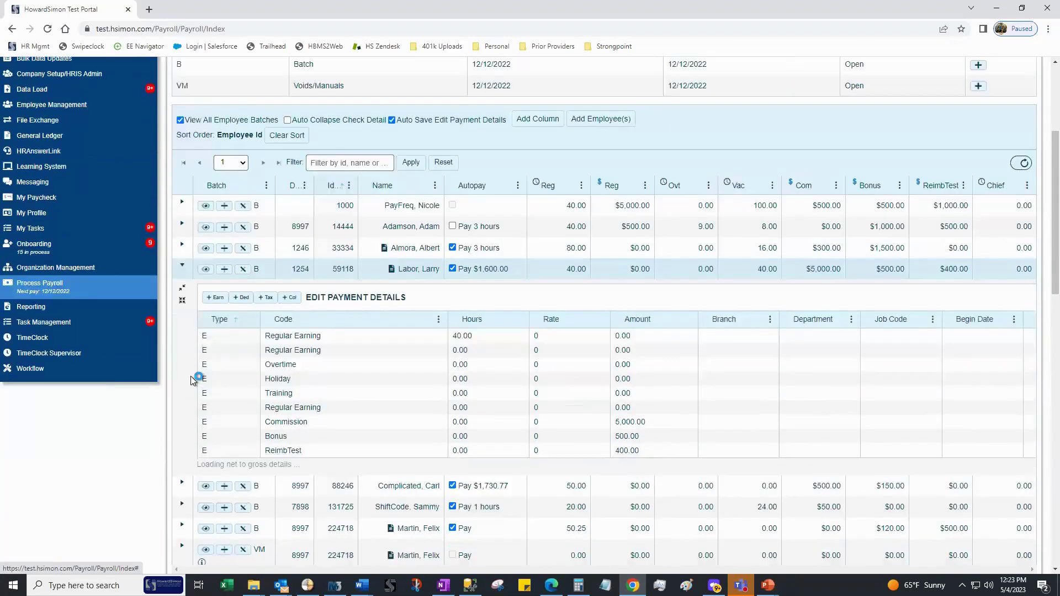
scroll(191, 376, "down", 1)
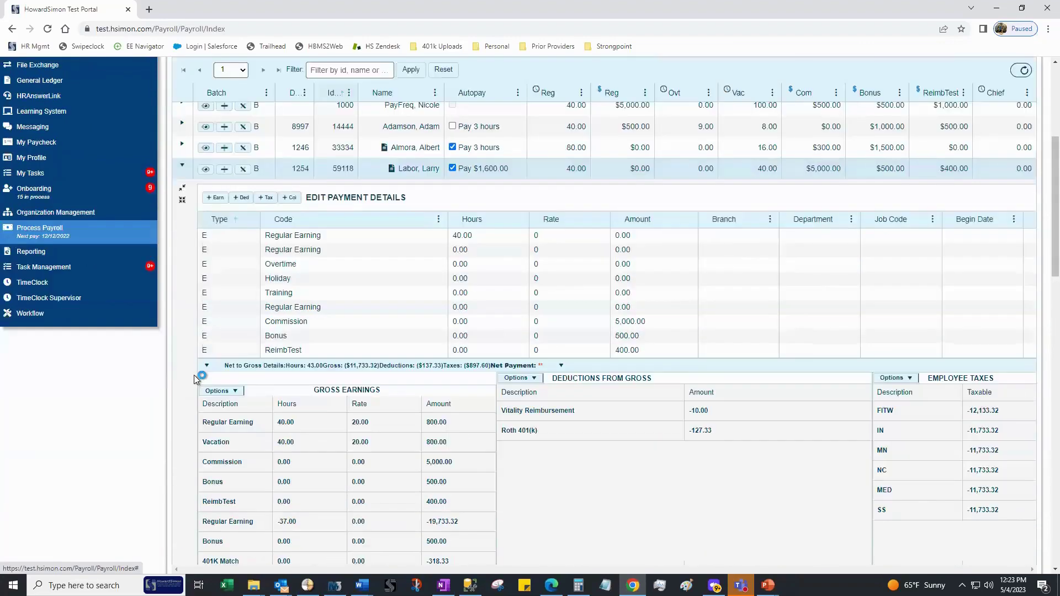
Examine the fourth employee's payment details, including the Branch choice on the first Regular Earning line, and collapse the employee row
scroll(194, 376, "down", 1)
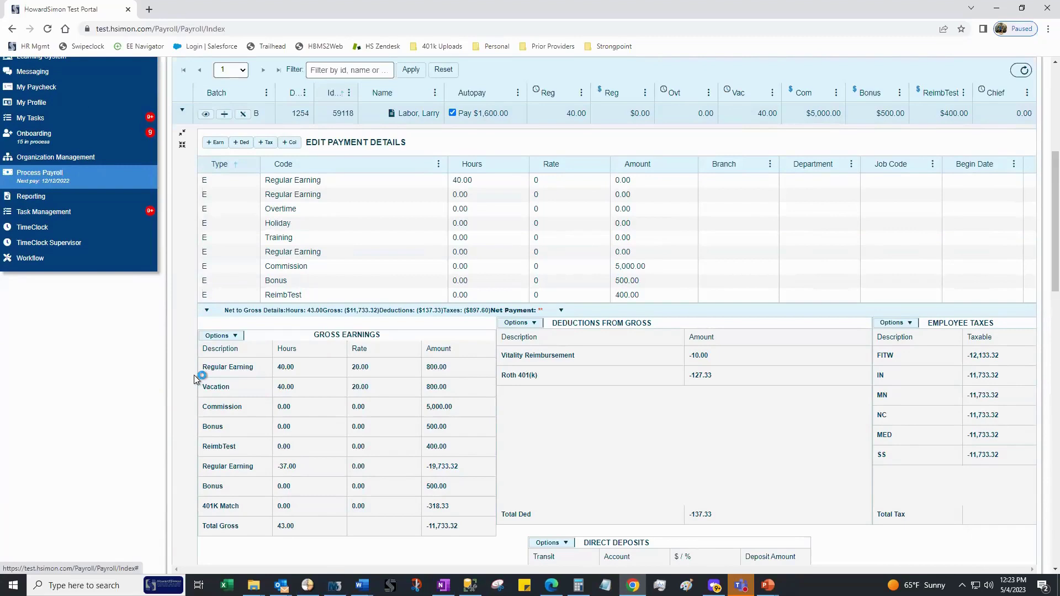
left_click(734, 186)
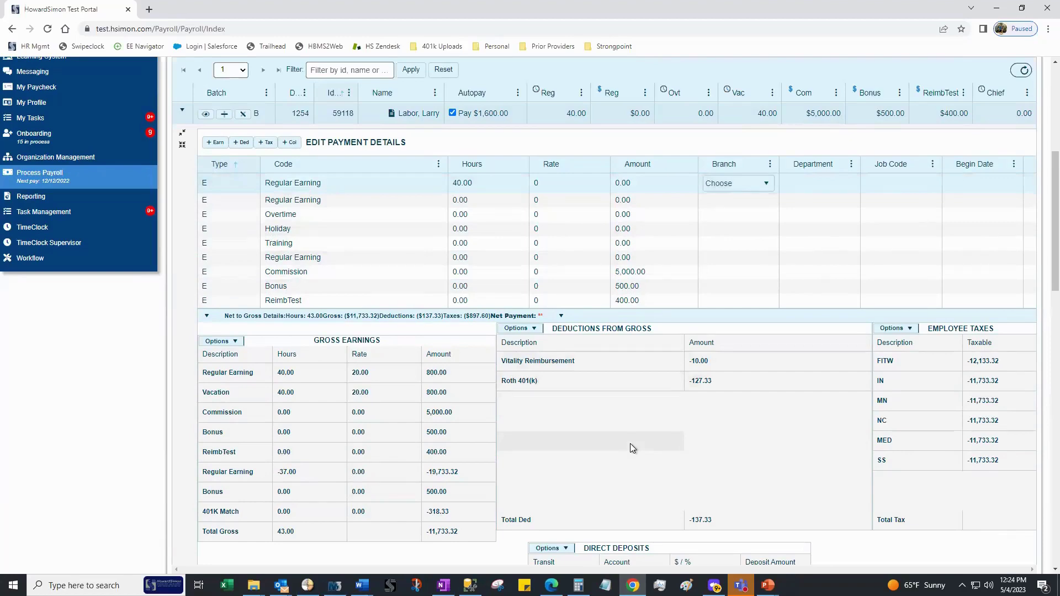
scroll(607, 436, "up", 4)
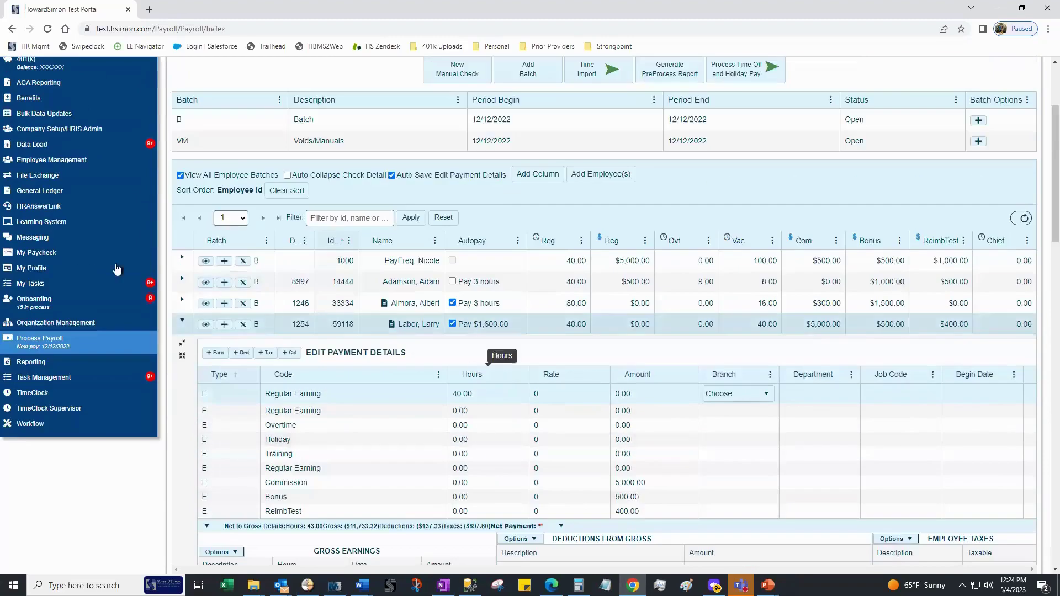
left_click(182, 321)
scroll(287, 376, "up", 2)
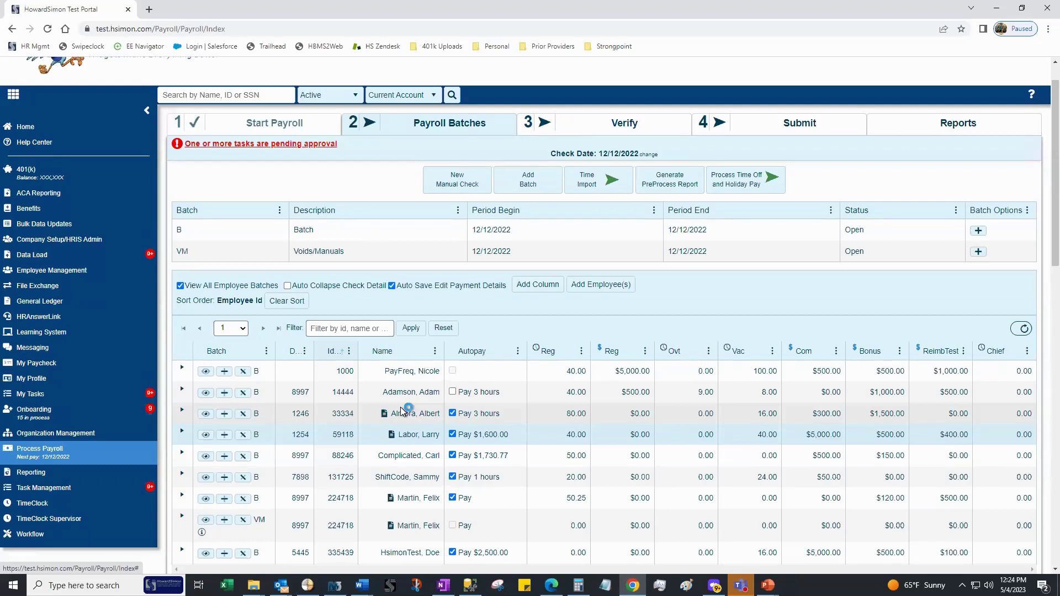
Generate the PreProcess Report for all batches from the Verify stage and open the downloaded PDF
left_click(598, 135)
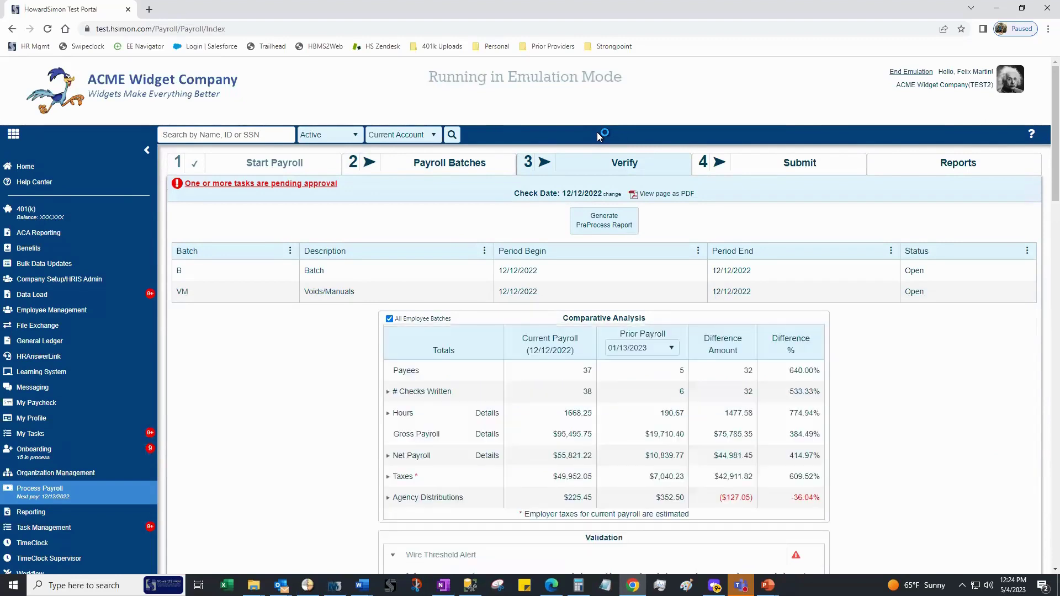
left_click(613, 229)
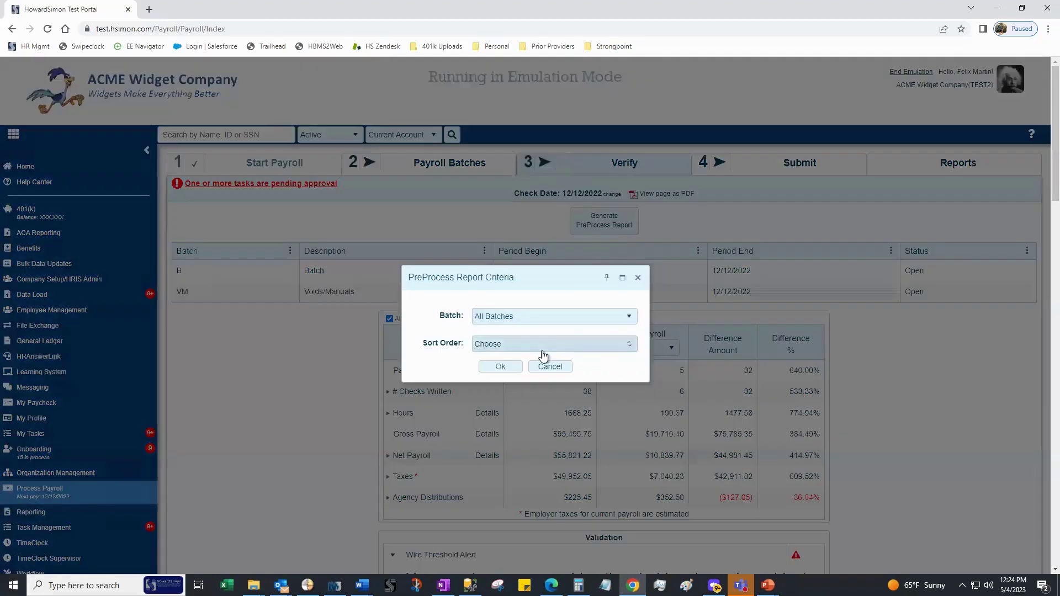
left_click(504, 367)
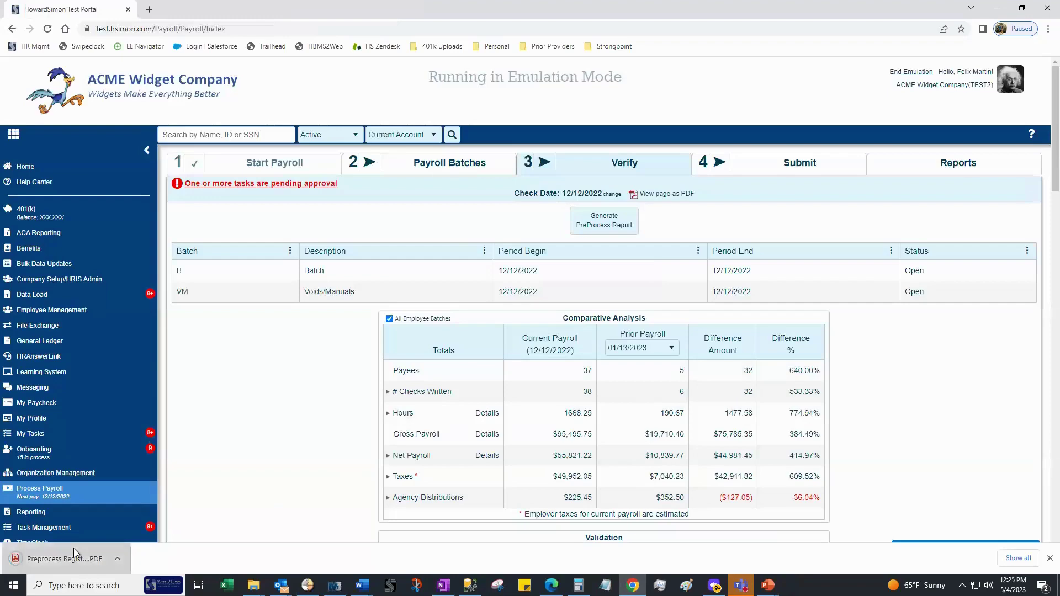
left_click(74, 557)
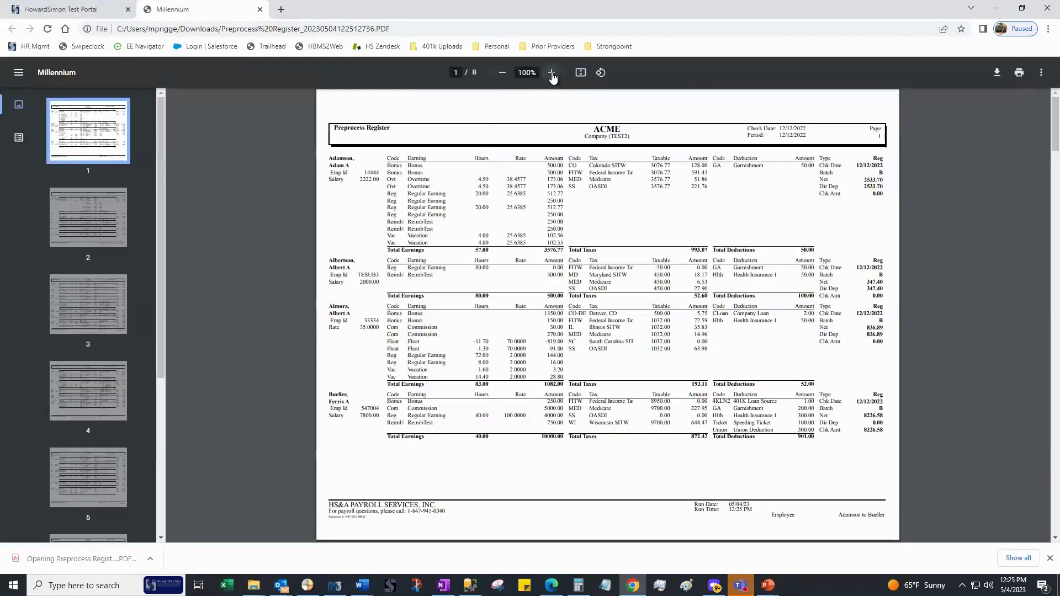
Enlarge the Preprocess Register to 125% and examine the first employee's direct deposit and the last listed employee's check amount on page 1
left_click(551, 74)
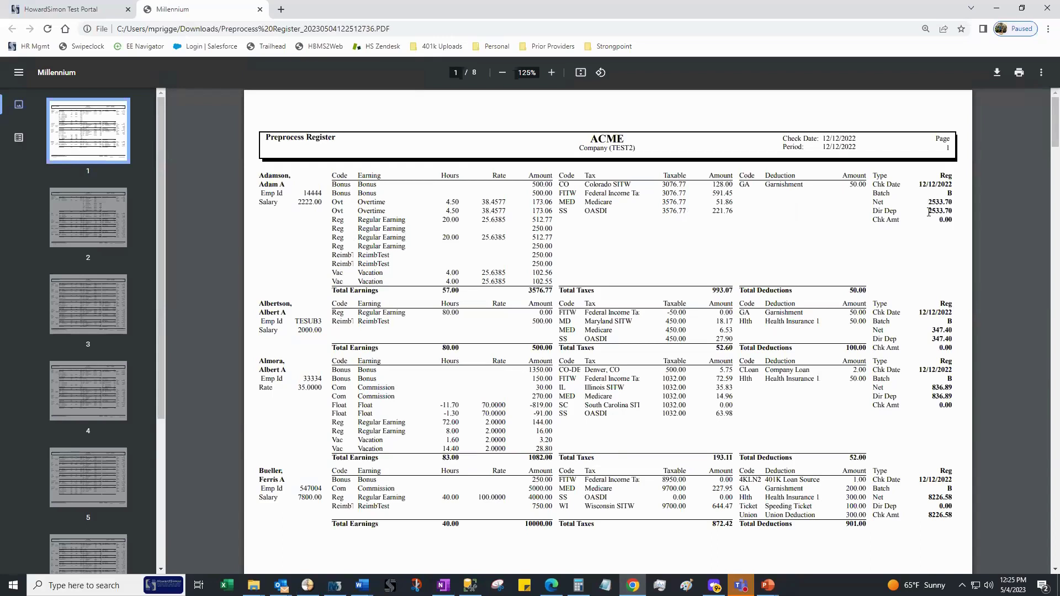
left_click_drag(929, 213, 955, 215)
left_click_drag(927, 515, 955, 516)
Examine the employee, check, voucher and net pay totals on page 8 of the register, and close the report
scroll(91, 468, "down", 4)
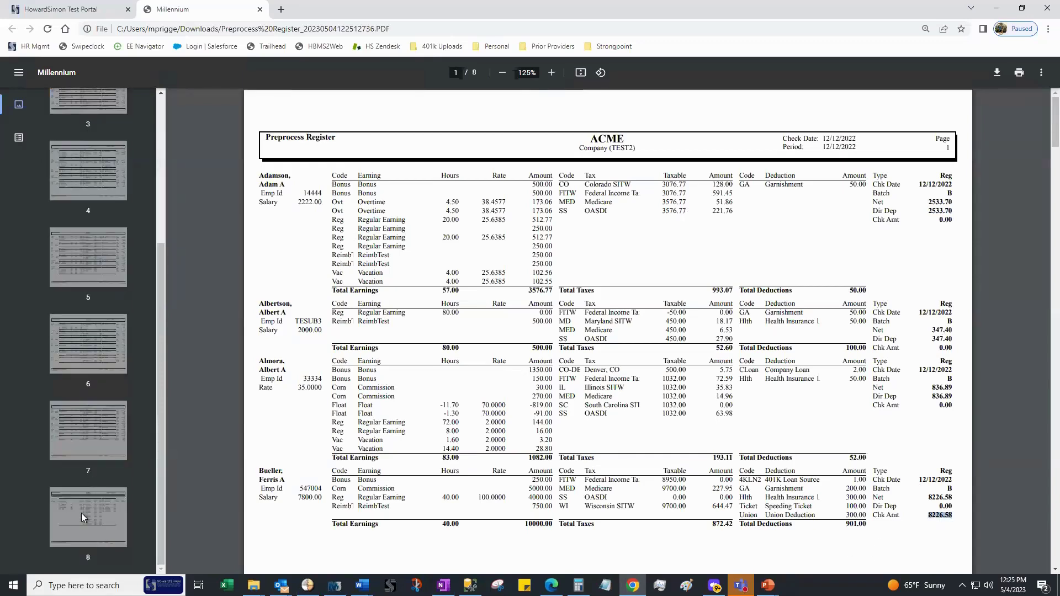
left_click(81, 519)
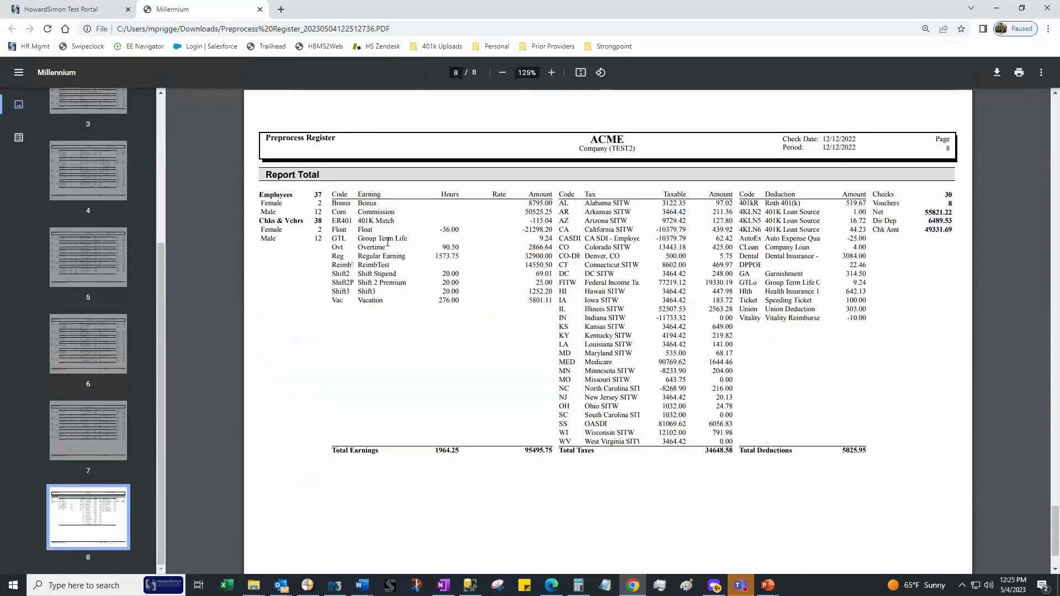
double_click(319, 194)
double_click(949, 195)
double_click(951, 204)
left_click_drag(924, 213, 955, 215)
left_click(461, 406)
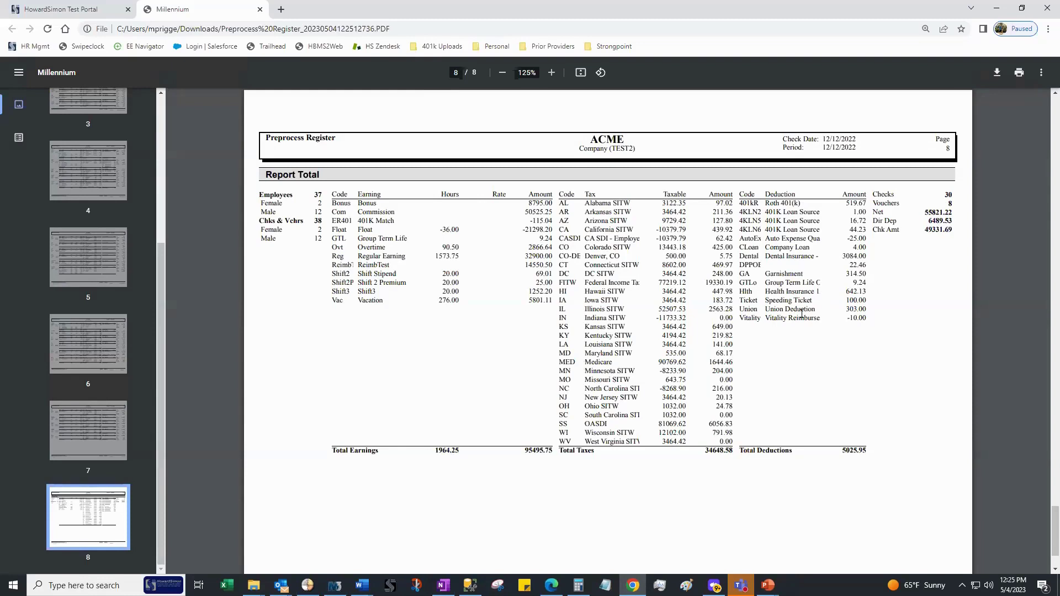
left_click(259, 10)
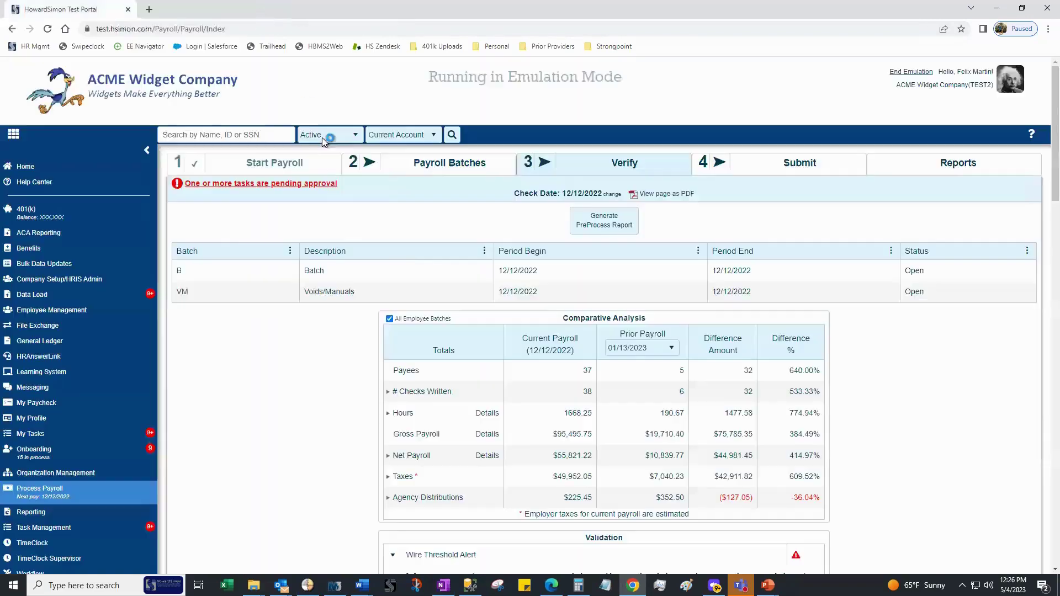
Review the Comparative Analysis and the prior payroll dates available for comparison, keeping 01/13/2023 selected
scroll(393, 250, "down", 2)
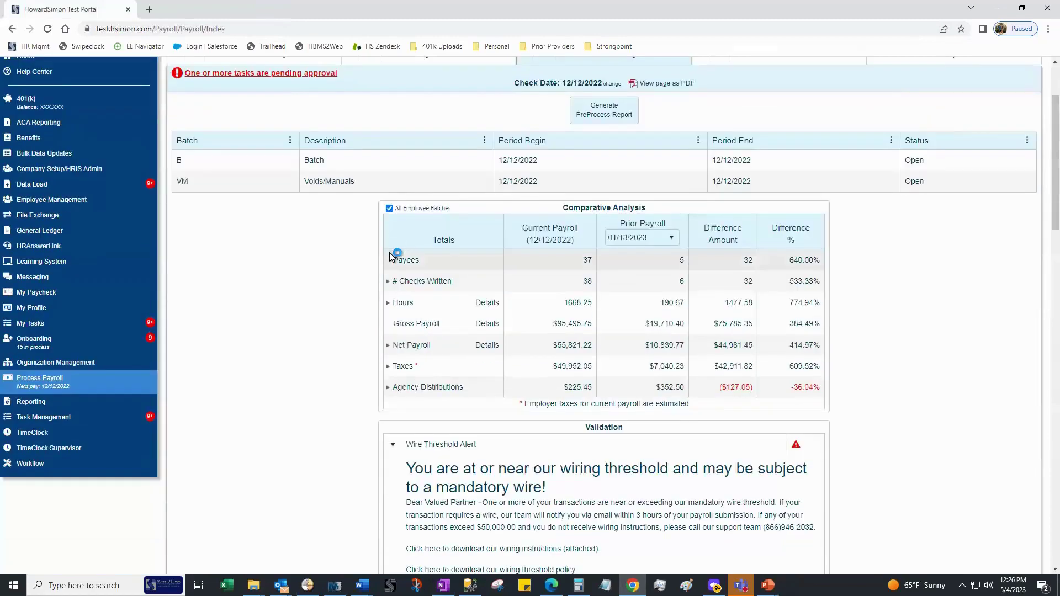
scroll(391, 257, "down", 1)
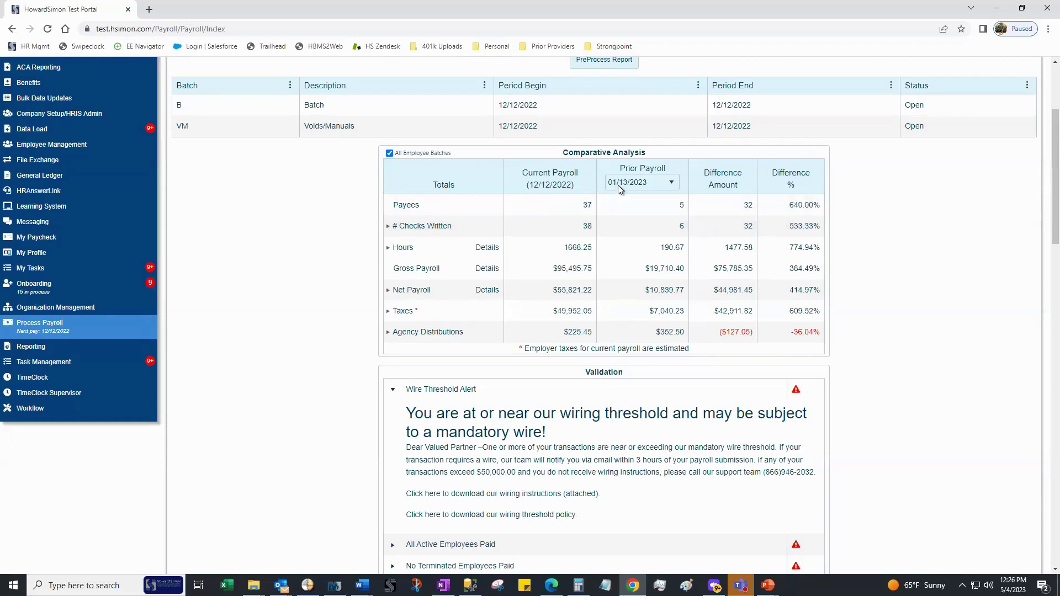
left_click(633, 185)
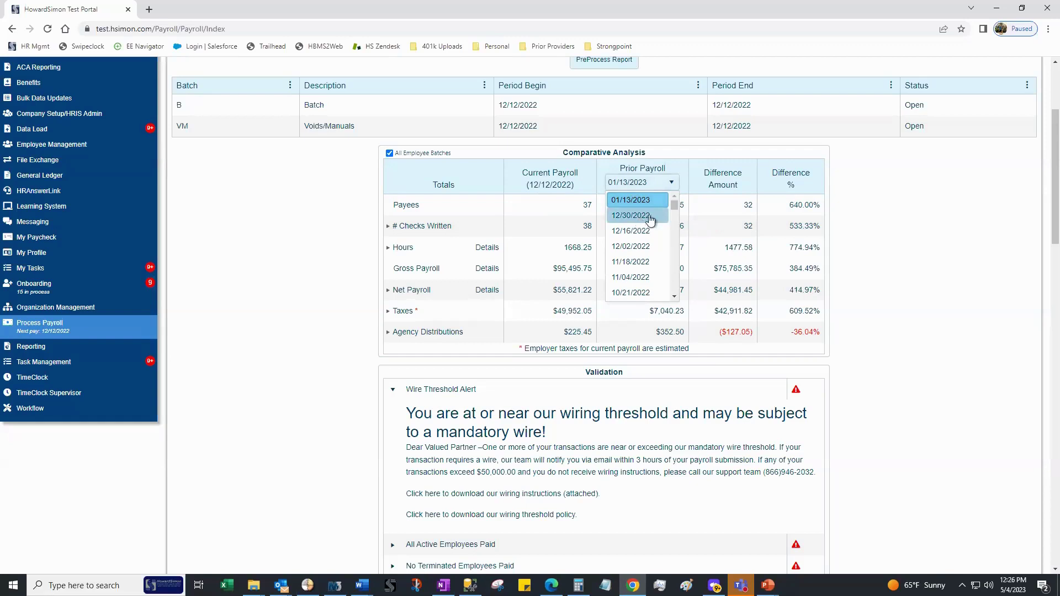
left_click(925, 231)
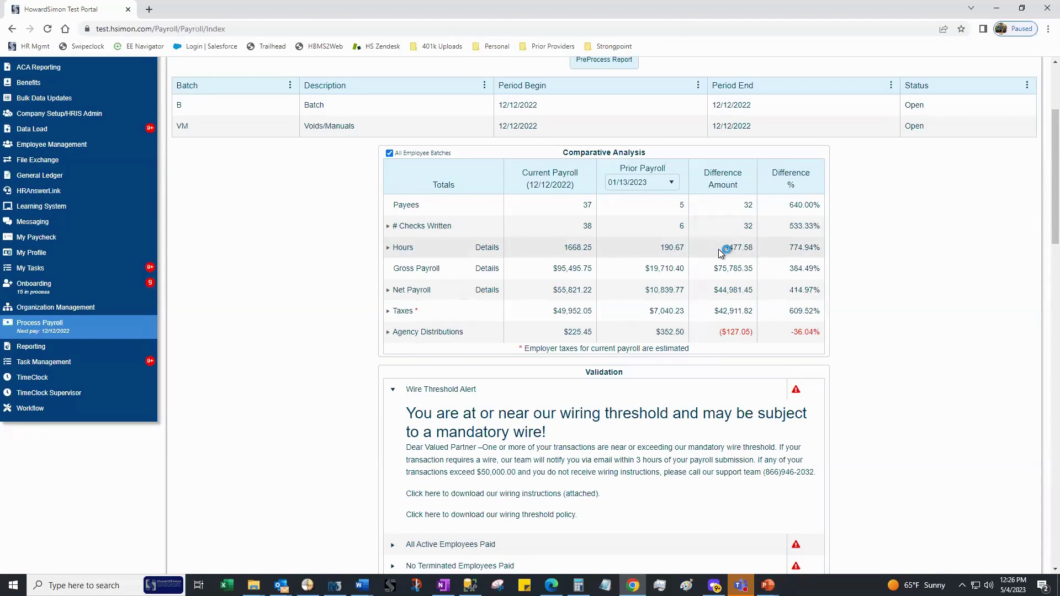
Examine the employee-level Hours details in the Comparative Analysis and close the details window
left_click(488, 253)
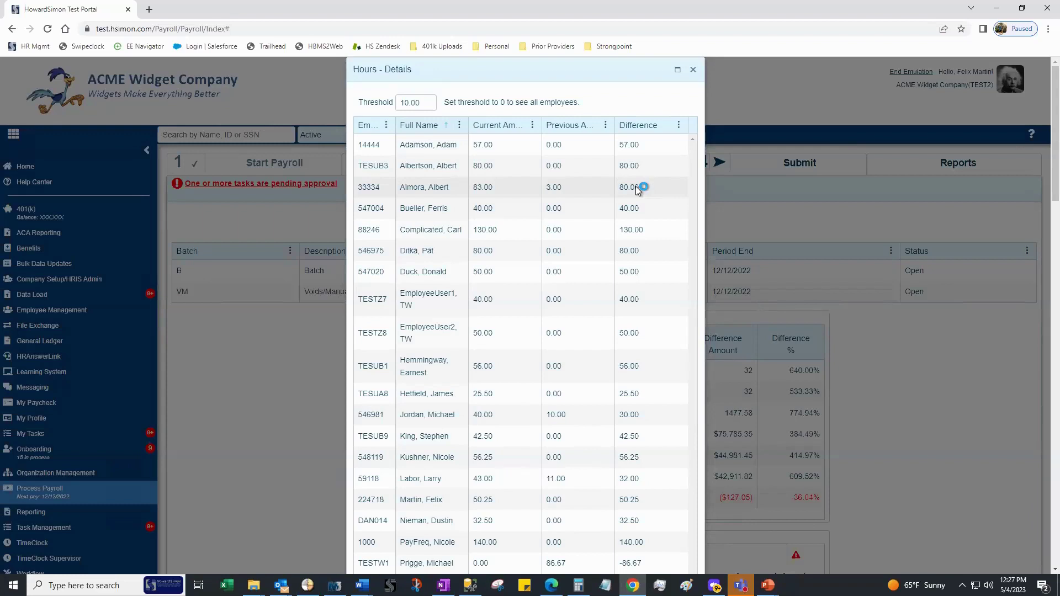
left_click(693, 69)
scroll(589, 227, "down", 3)
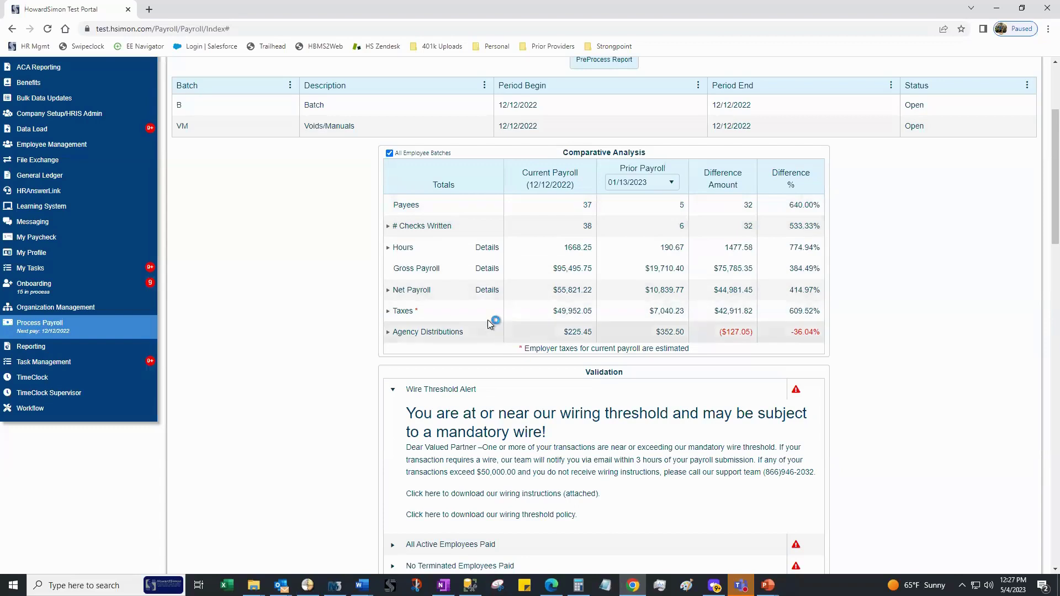
Examine the Hours, Net Payroll and Taxes breakdowns in the Comparative Analysis, and collapse all three
left_click(387, 248)
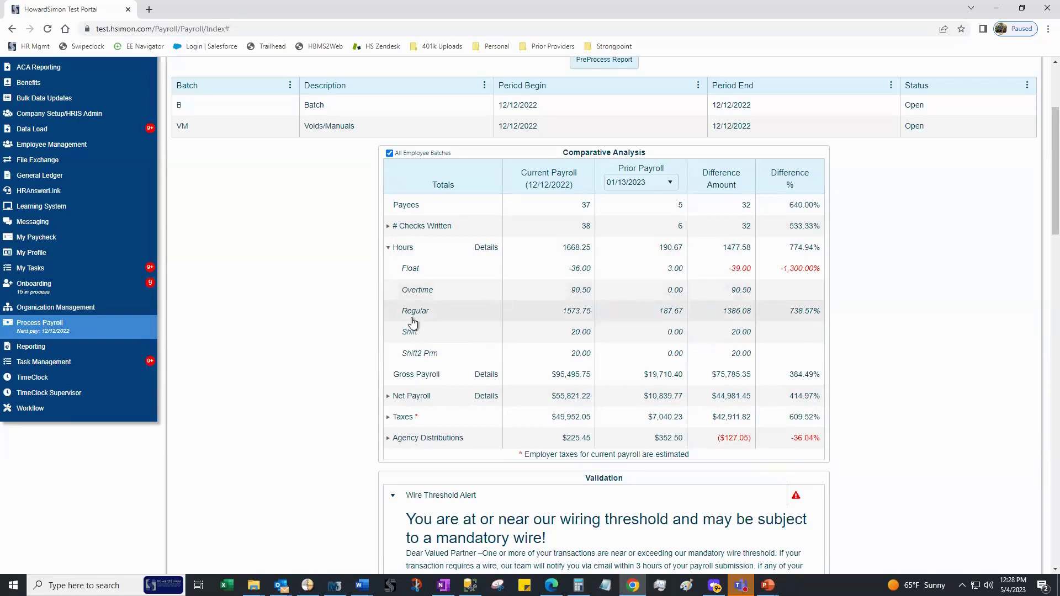
left_click(388, 396)
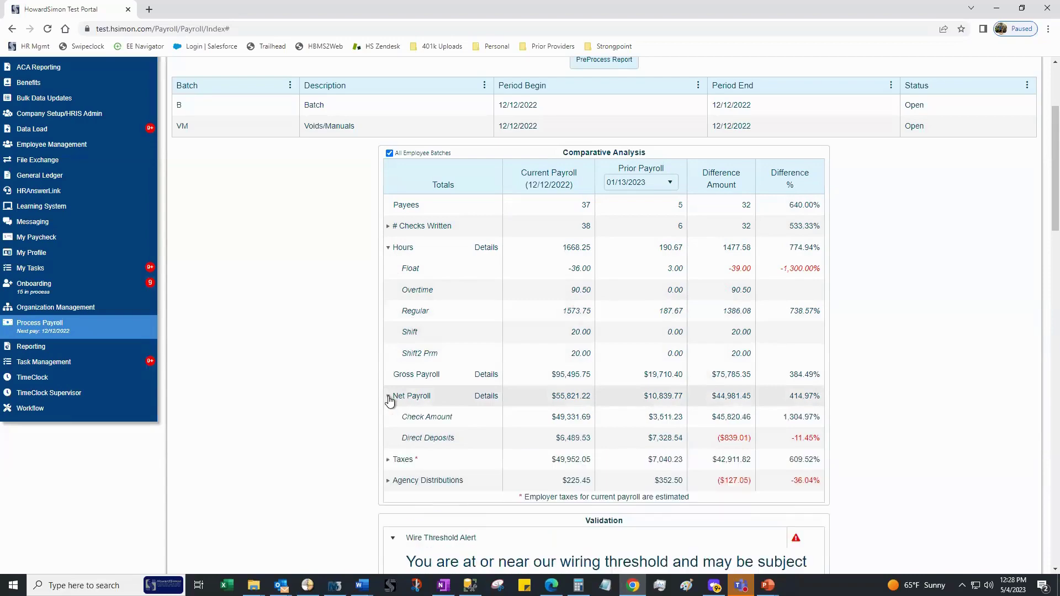
scroll(389, 401, "down", 1)
scroll(515, 320, "down", 1)
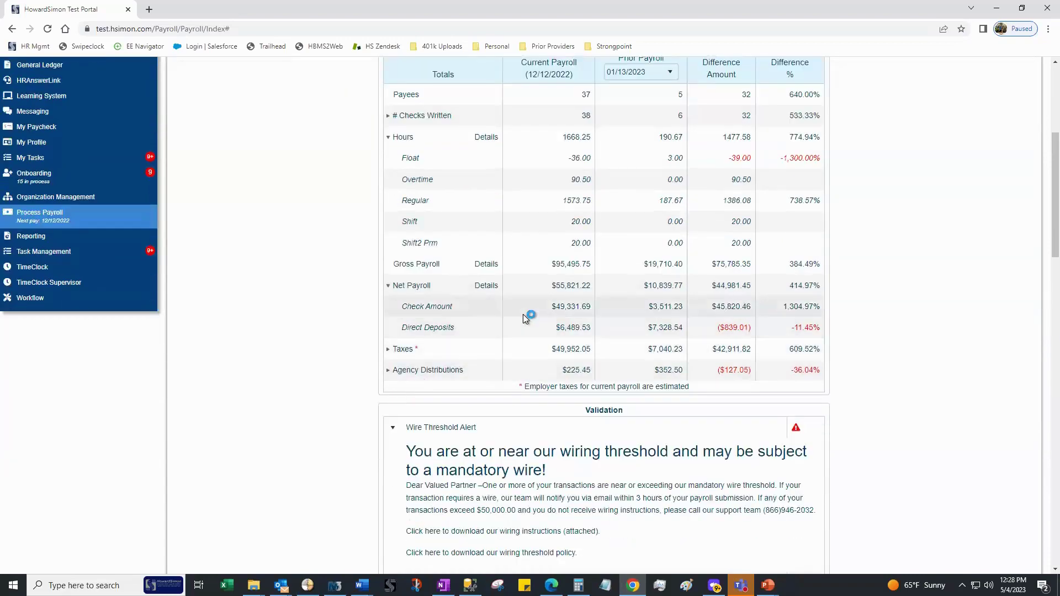
left_click(388, 351)
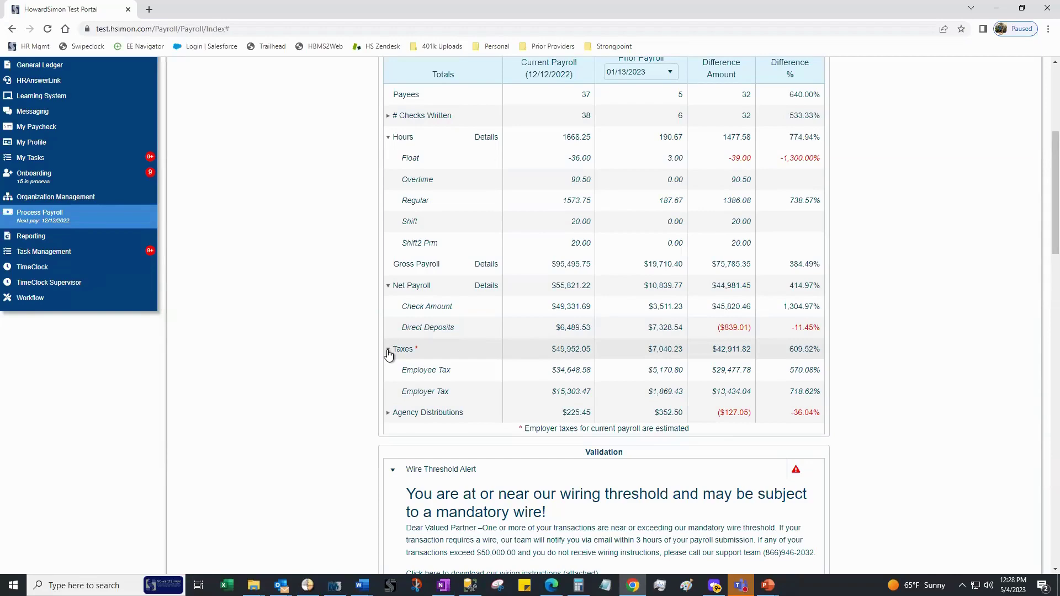
left_click(388, 349)
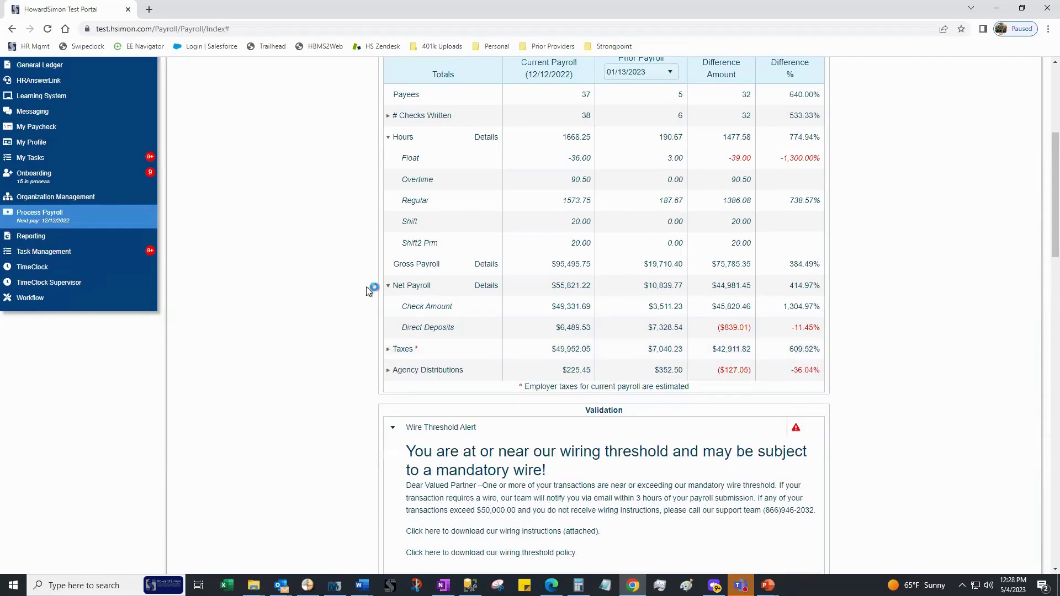
left_click(389, 285)
left_click(389, 137)
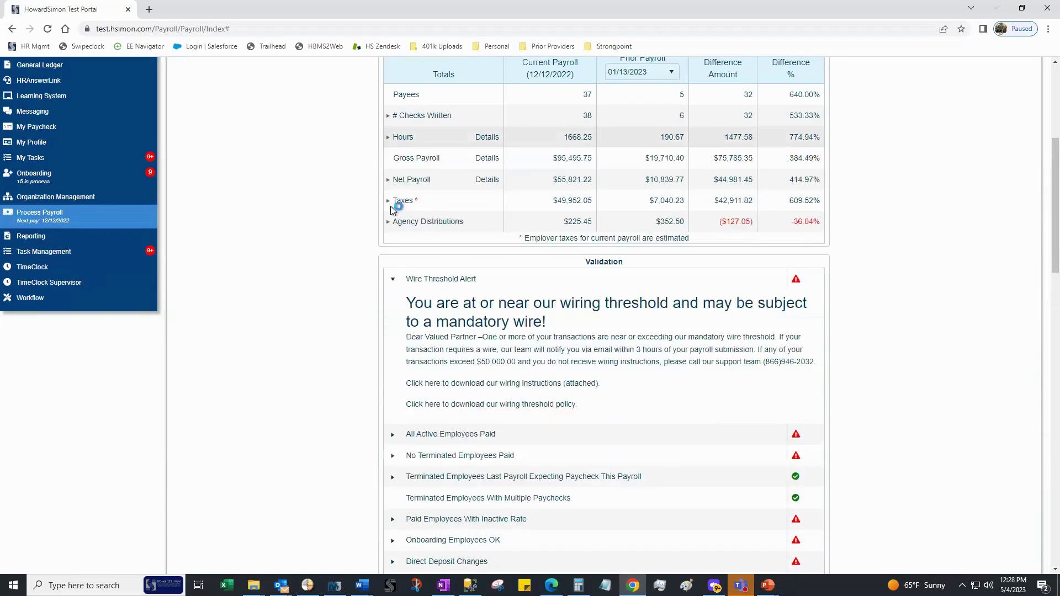
Collapse the Wire Threshold Alert message in the Validation section
scroll(395, 184, "up", 2)
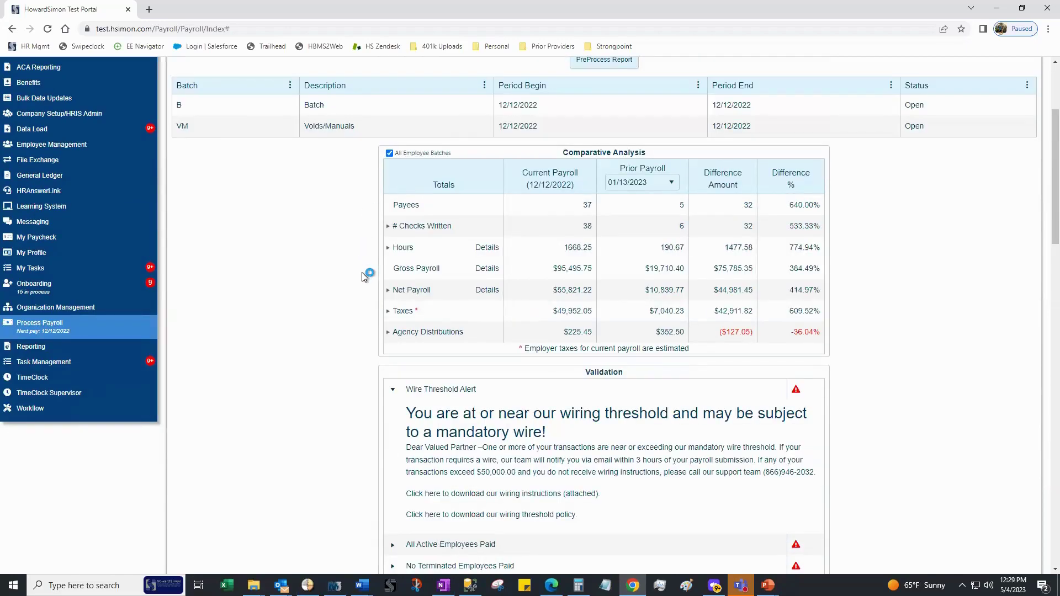
scroll(364, 276, "down", 2)
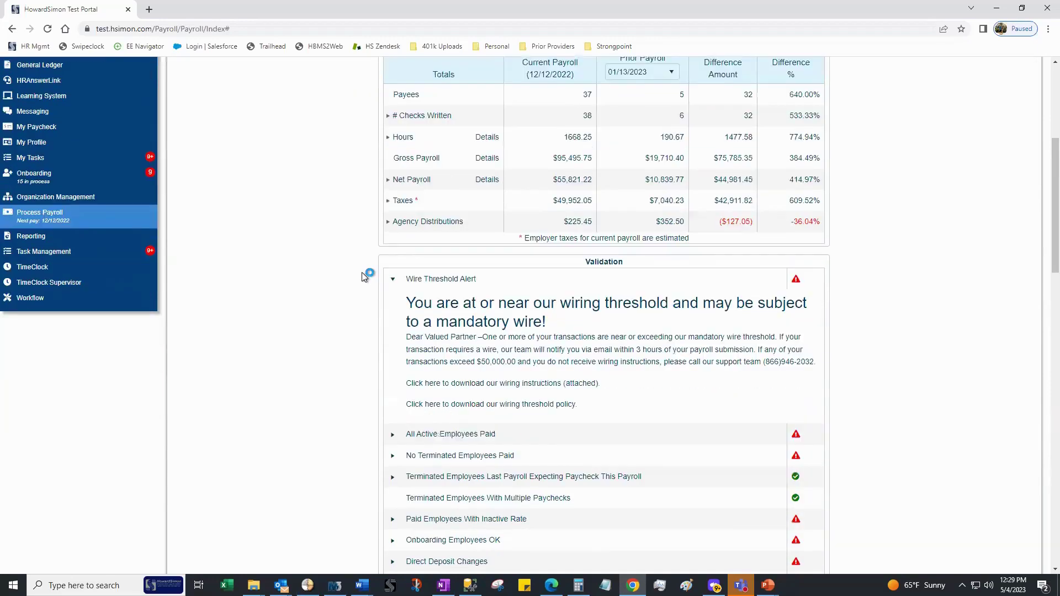
left_click(393, 279)
scroll(353, 297, "down", 1)
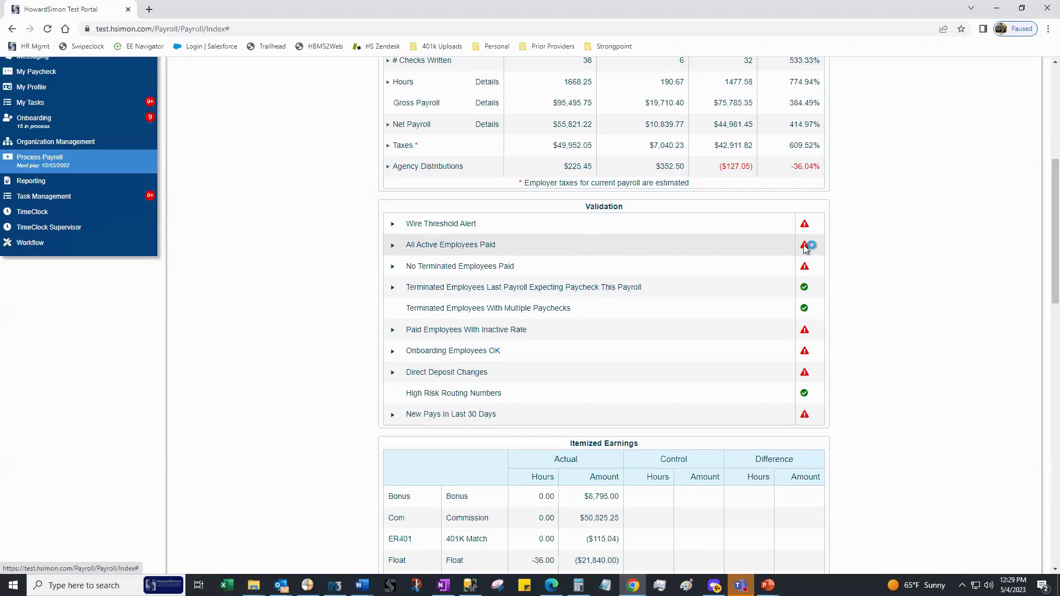
Examine the employees listed under the All Active Employees Paid validation and collapse the list
left_click(393, 246)
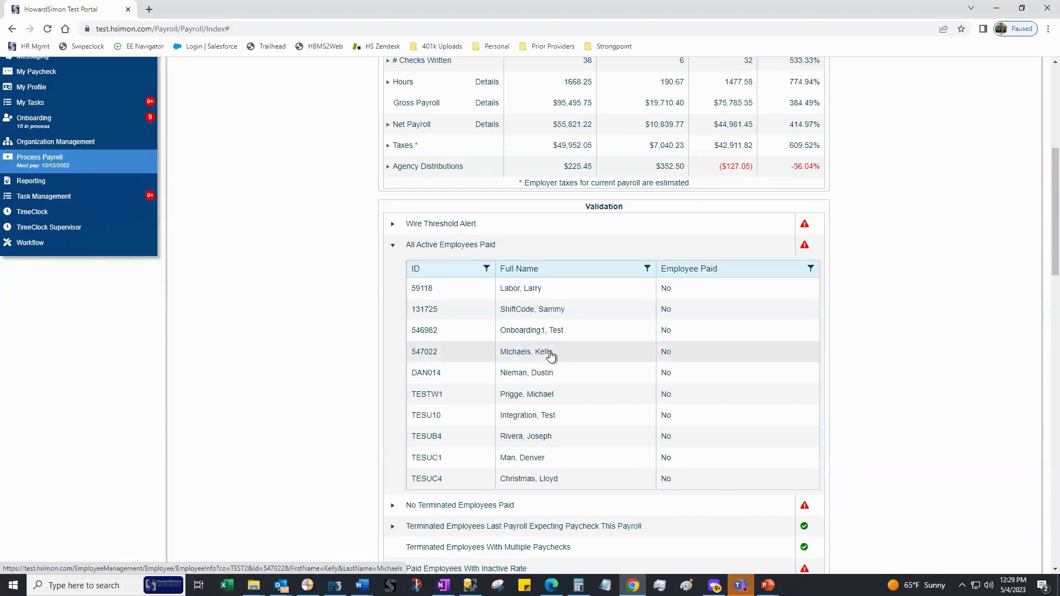
scroll(551, 356, "up", 6)
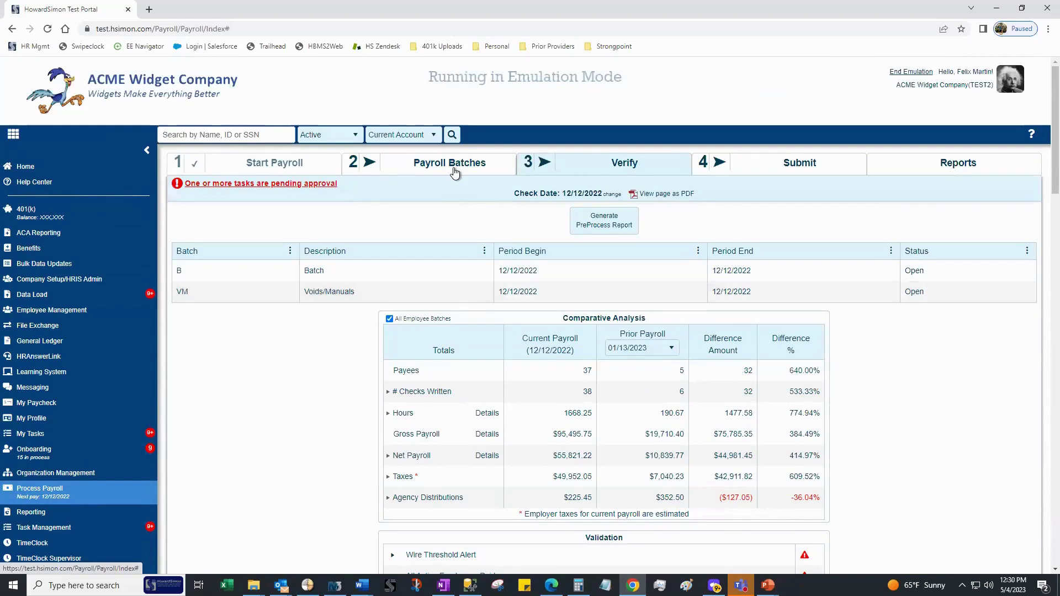
scroll(458, 184, "down", 6)
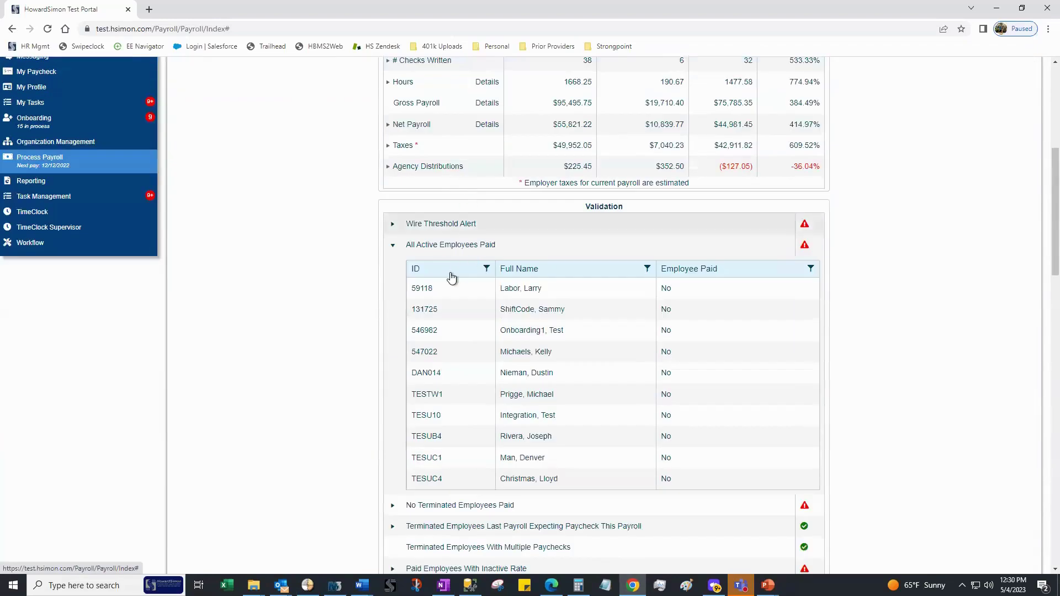
left_click(393, 245)
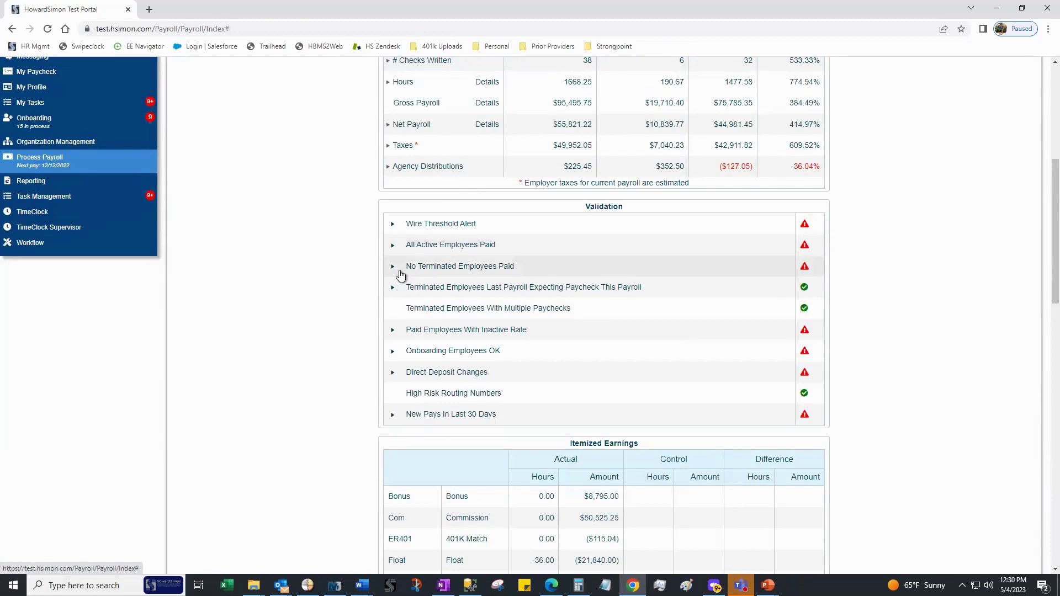
Check the employees listed under No Terminated Employees Paid, collapse that list, and expand the Direct Deposit Changes validation
left_click(393, 268)
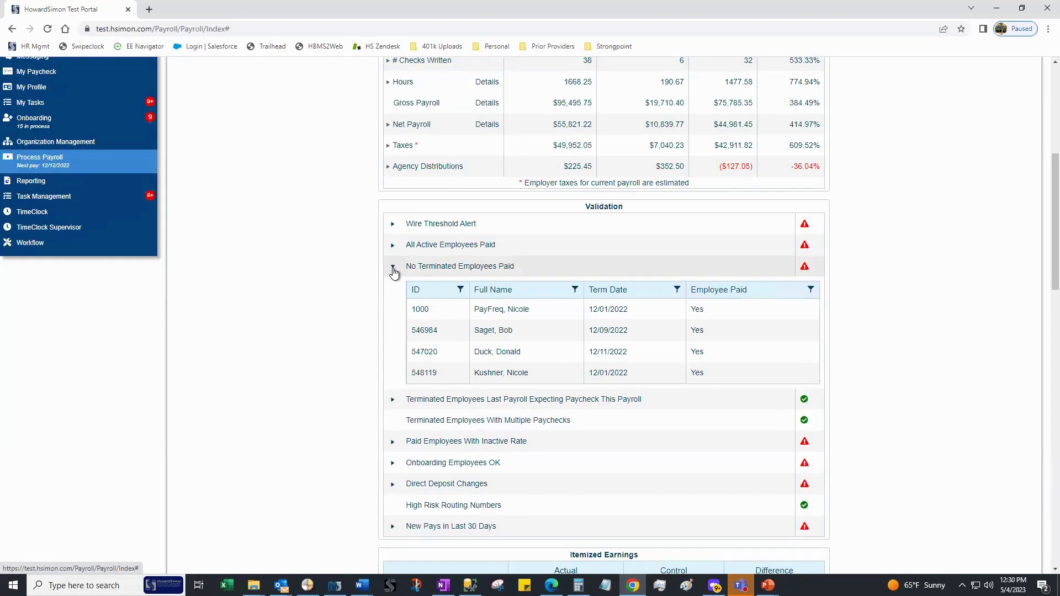
left_click(393, 270)
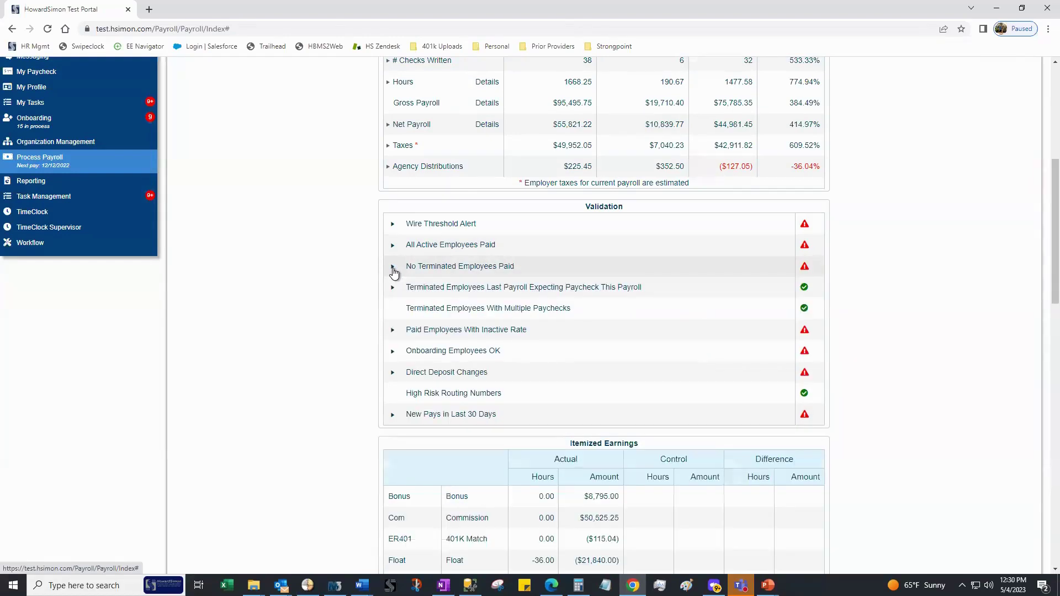
left_click(393, 376)
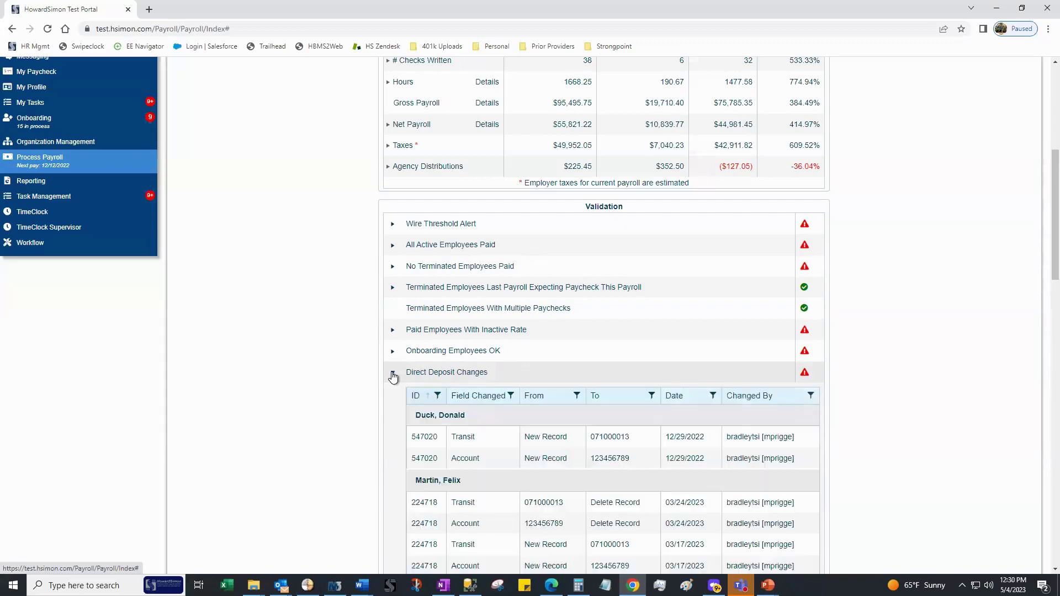
Examine the records listed under the Direct Deposit Changes validation, collapse them, and check the remaining validation items
scroll(470, 358, "down", 3)
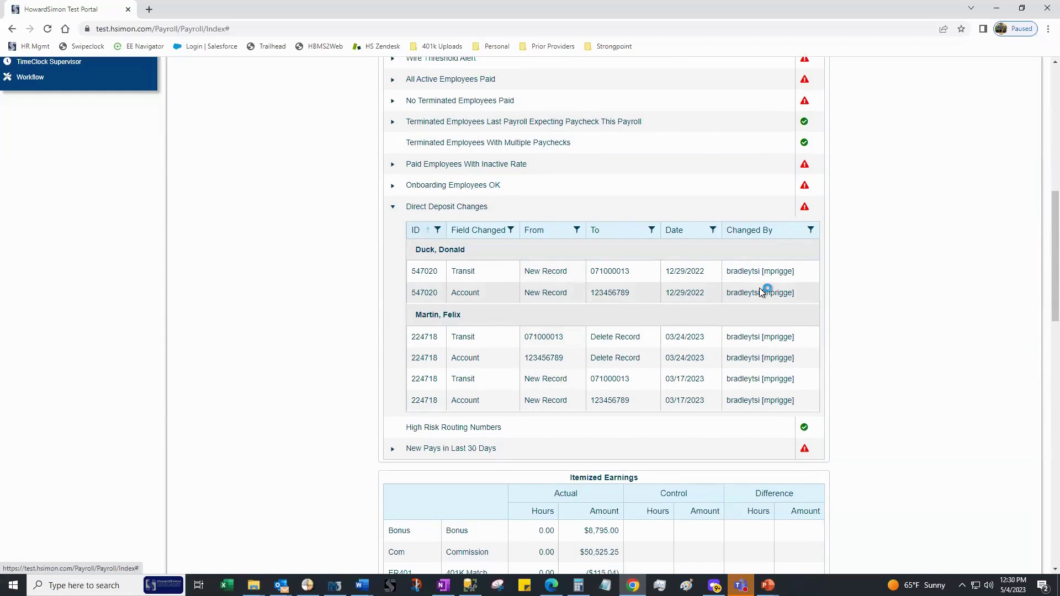
left_click(393, 208)
left_click(410, 229)
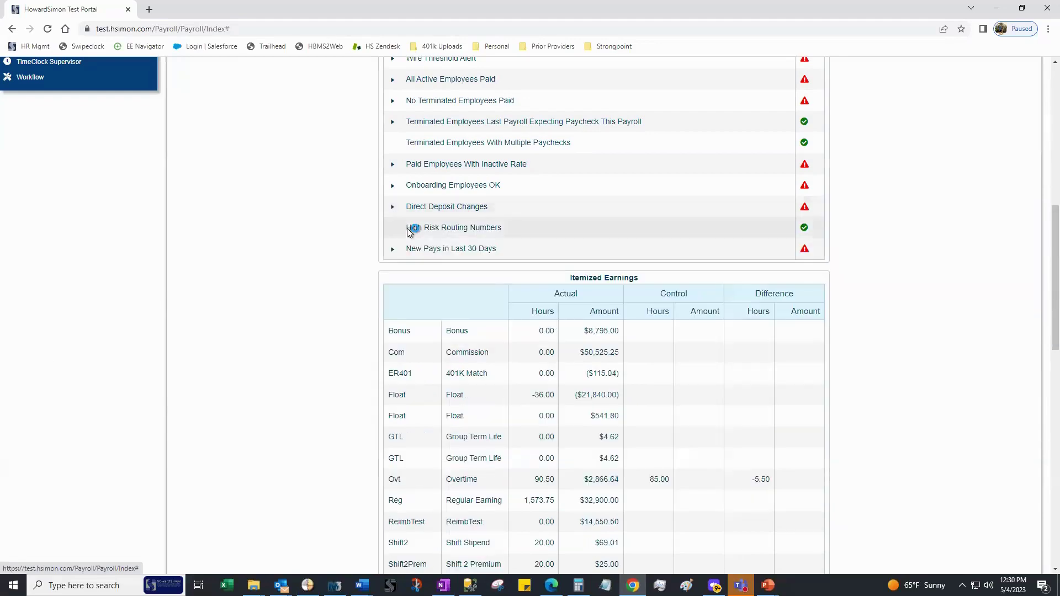
scroll(297, 243, "up", 1)
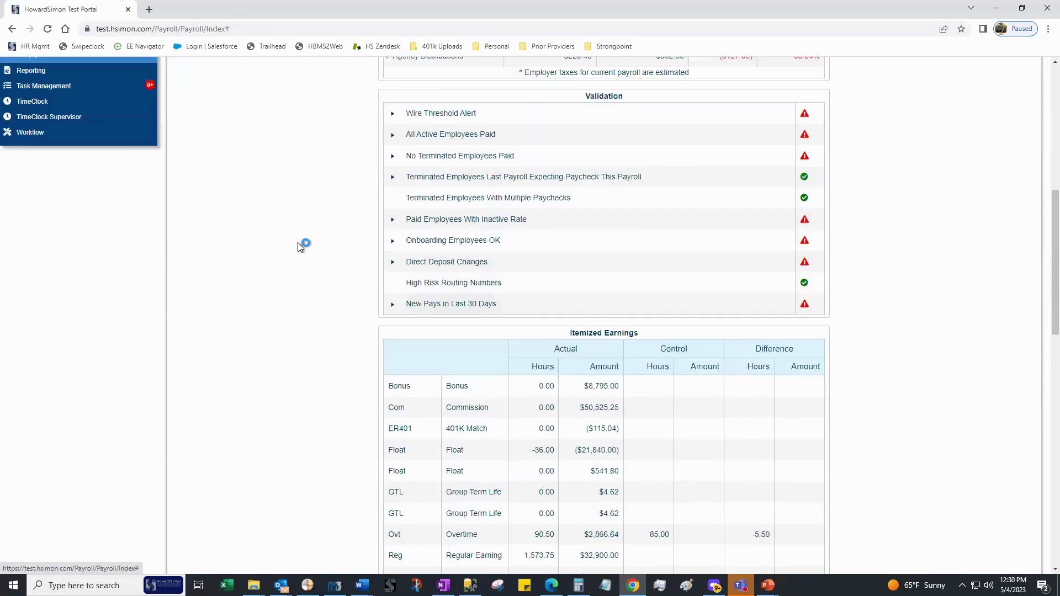
scroll(301, 247, "up", 1)
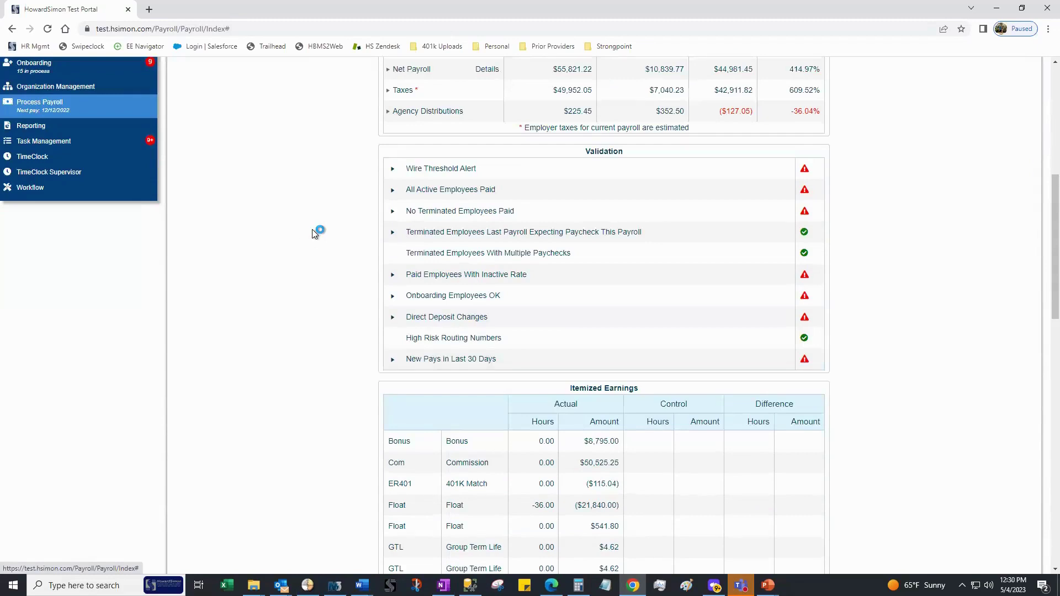
Review the Itemized Earnings and Itemized Deductions tables down to their totals
scroll(312, 230, "down", 4)
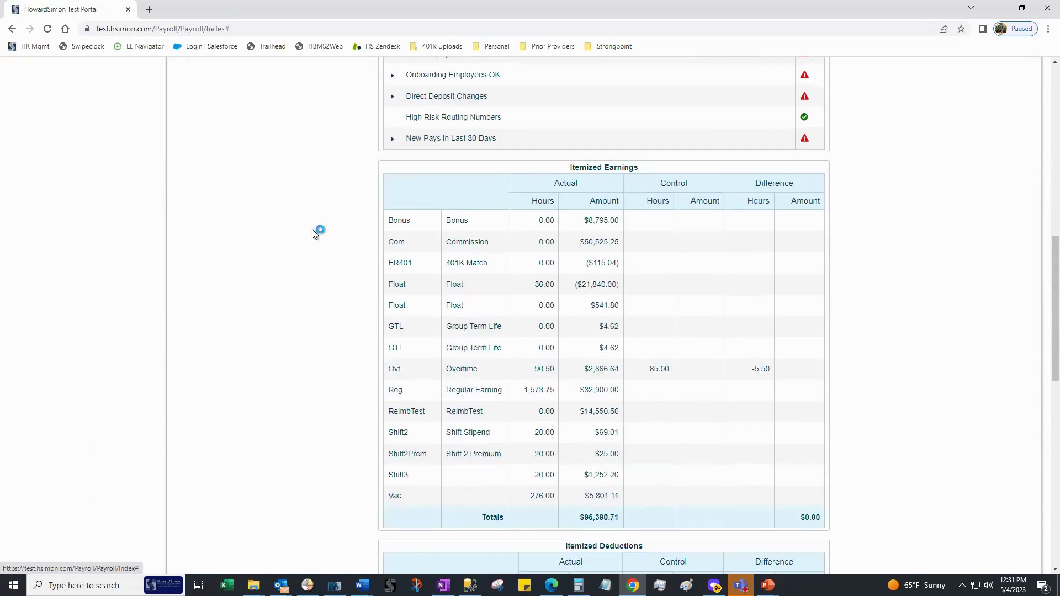
scroll(313, 226, "down", 1)
scroll(312, 225, "down", 6)
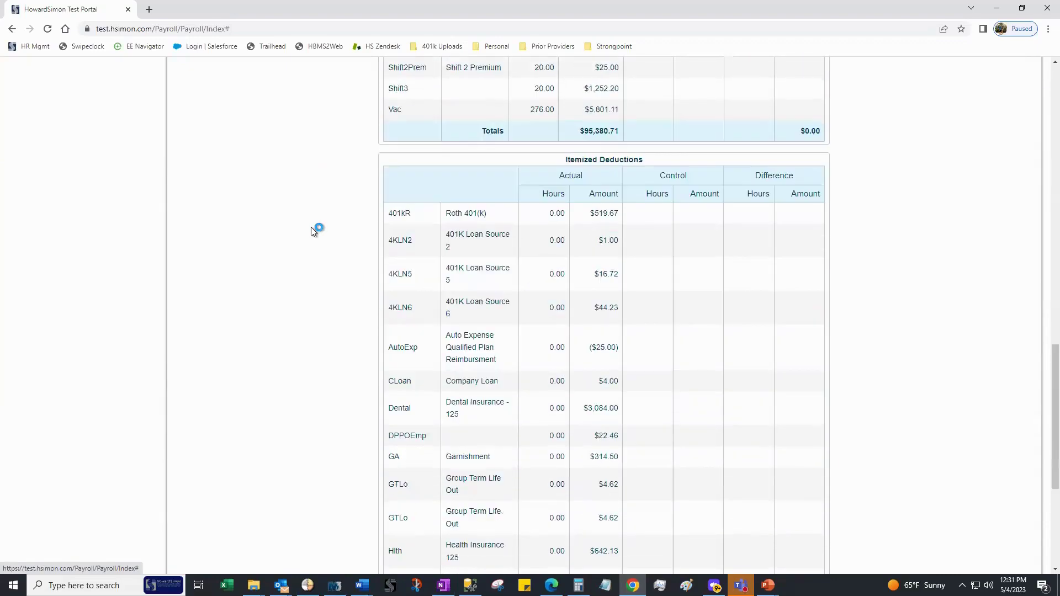
scroll(312, 230, "down", 2)
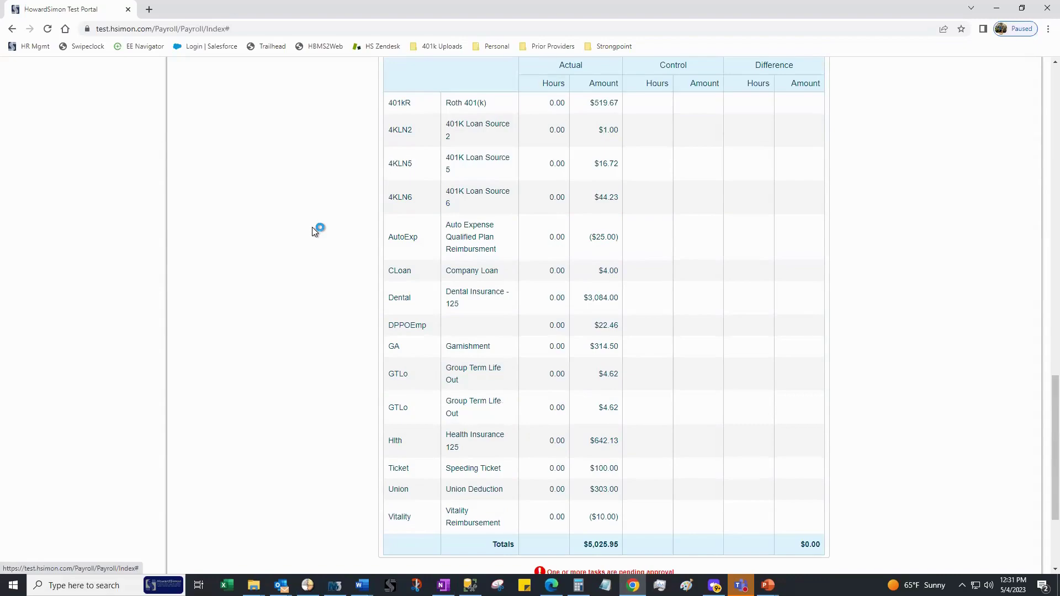
Go to the payroll's Submit stage and check all seven confirmations, from Check Date through Total Tax Liability
scroll(312, 227, "up", 20)
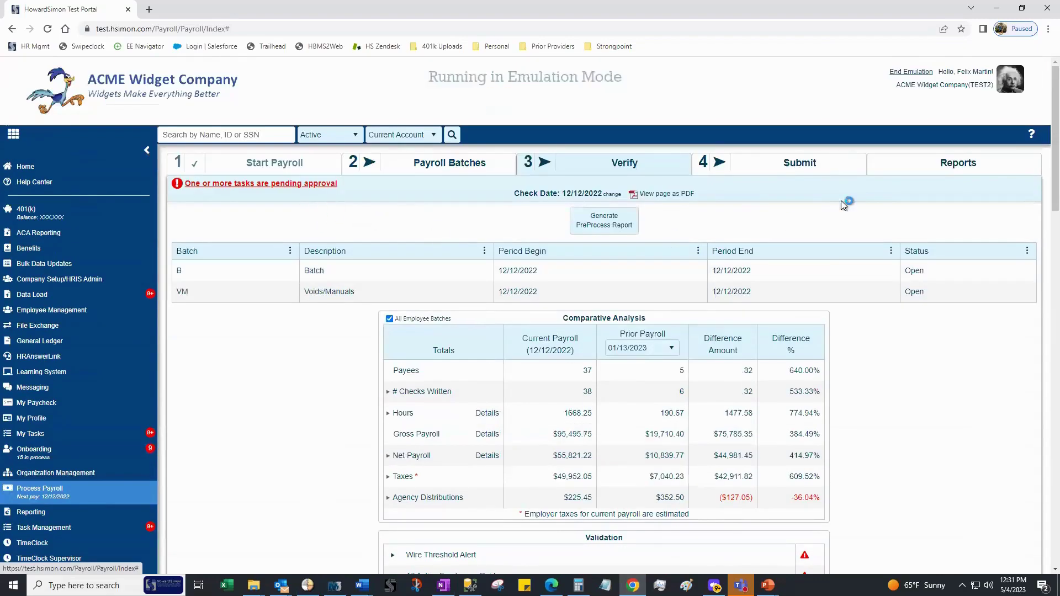
left_click(780, 167)
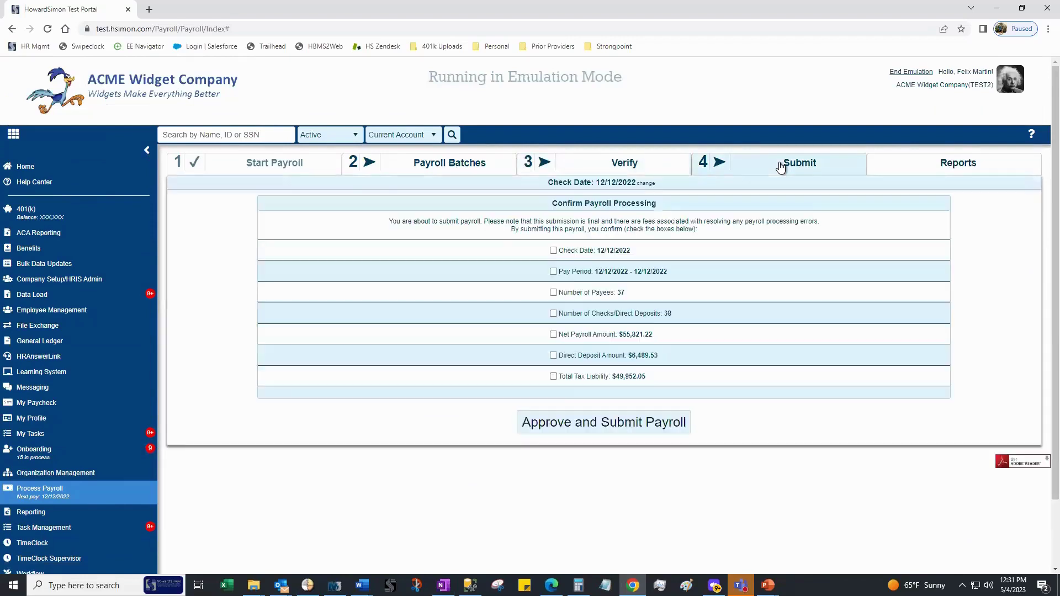
left_click(553, 262)
left_click(554, 282)
left_click(553, 303)
left_click(553, 324)
left_click(553, 345)
left_click(553, 387)
left_click(553, 366)
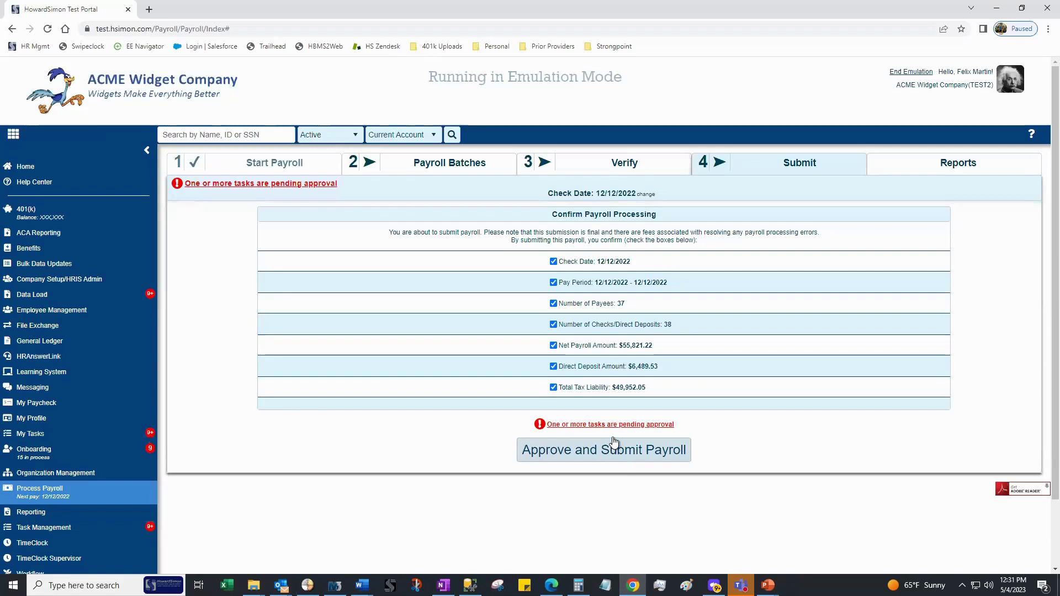
Return to the home page without submitting payroll, and search the active employees by last name
left_click(40, 168)
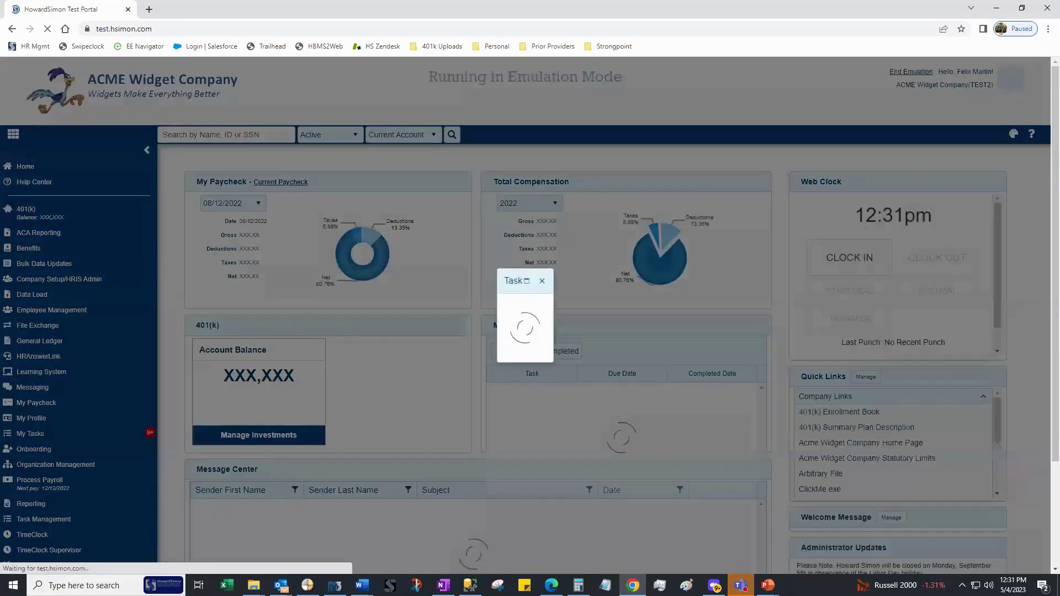
left_click(543, 281)
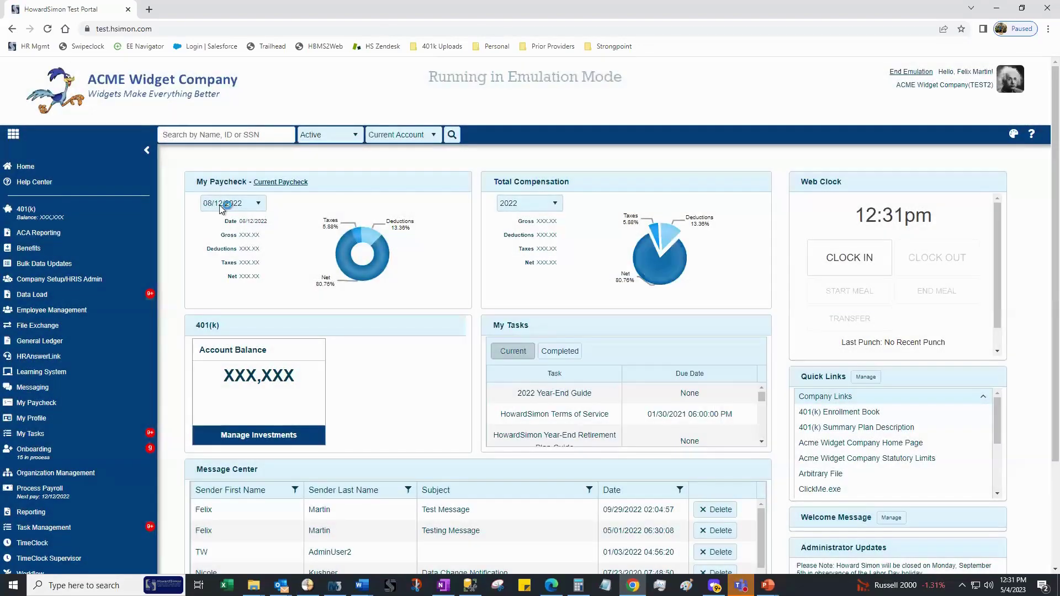
left_click(206, 135)
type("duxc")
key("BackSpace")
key("BackSpace")
type("ck")
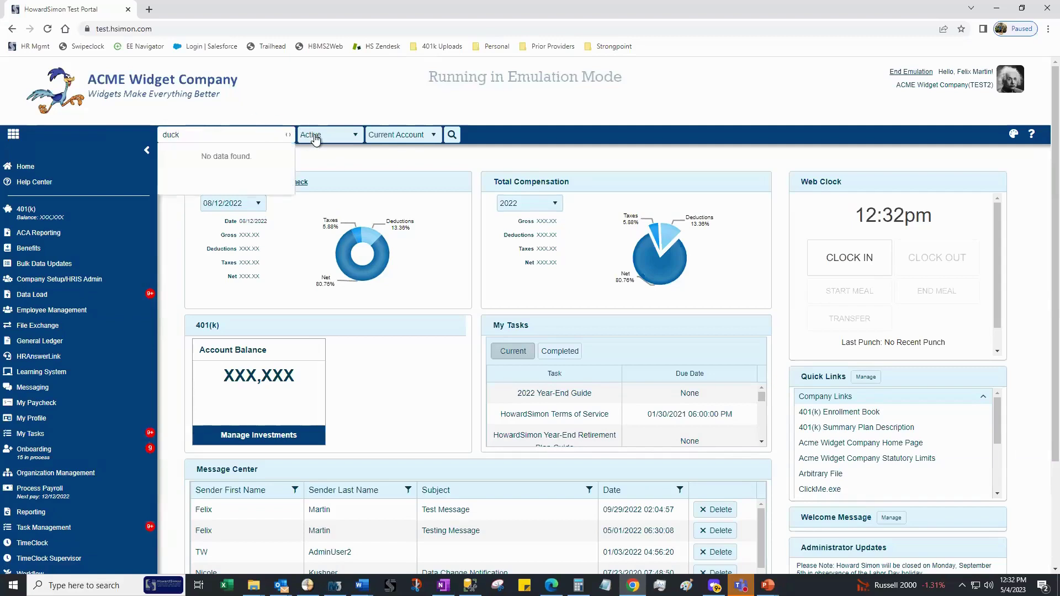
Widen the employee search to All statuses, search the same last name again, and open the first matching employee's record
left_click(317, 140)
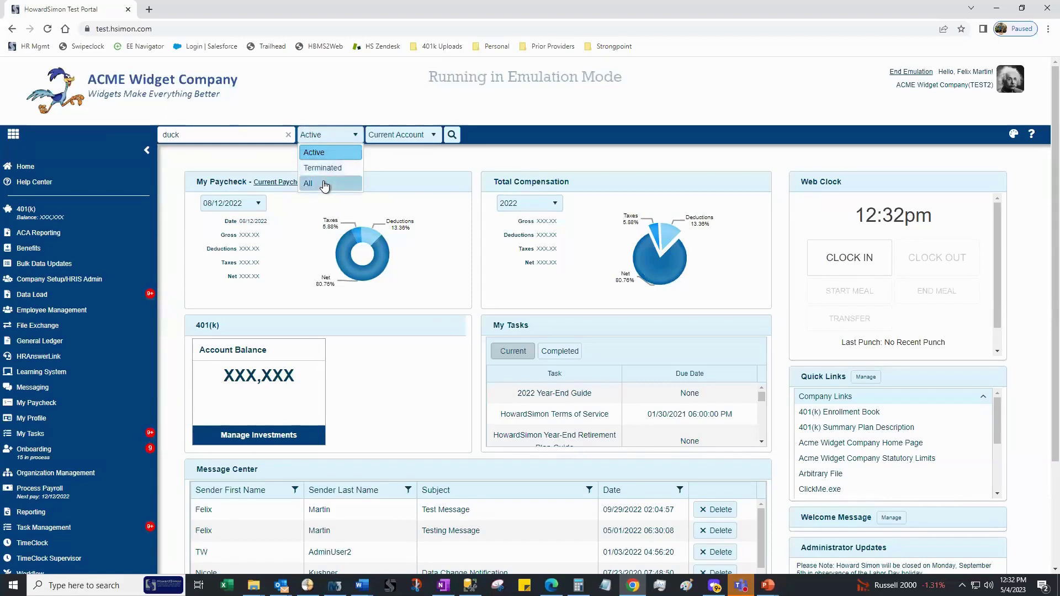
left_click(309, 183)
left_click(258, 137)
key("Return")
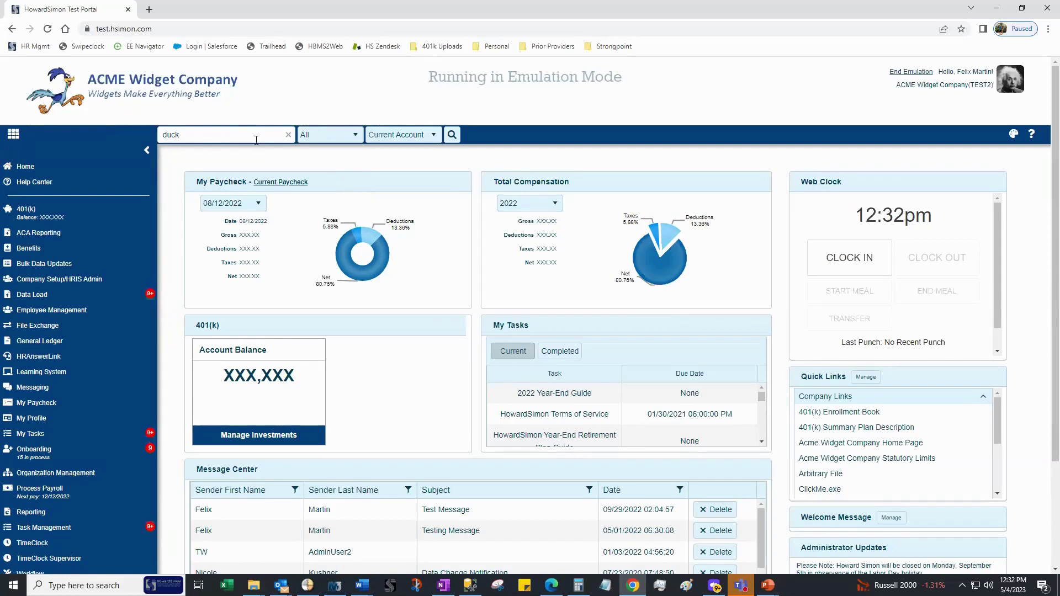
left_click(288, 134)
type("duck")
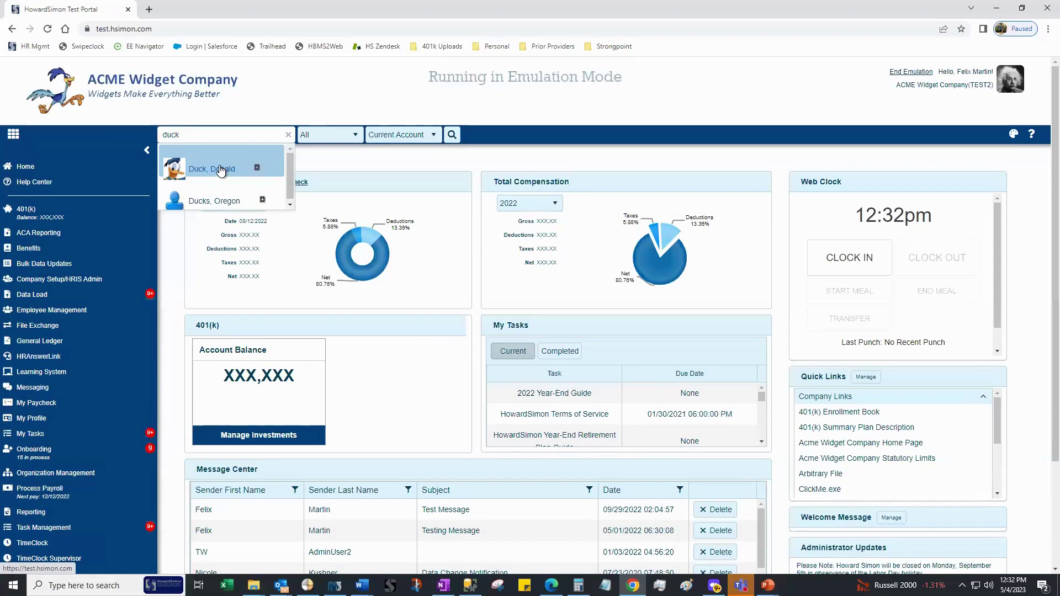
left_click(220, 172)
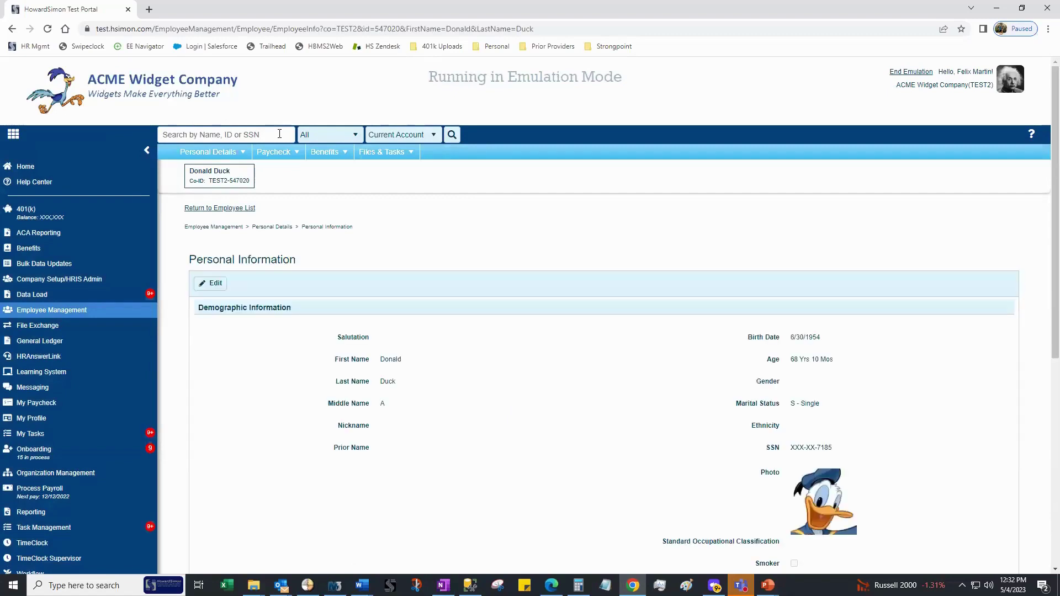
Examine the account choices in the employee search filter and the account selector, keeping the current account
left_click(402, 140)
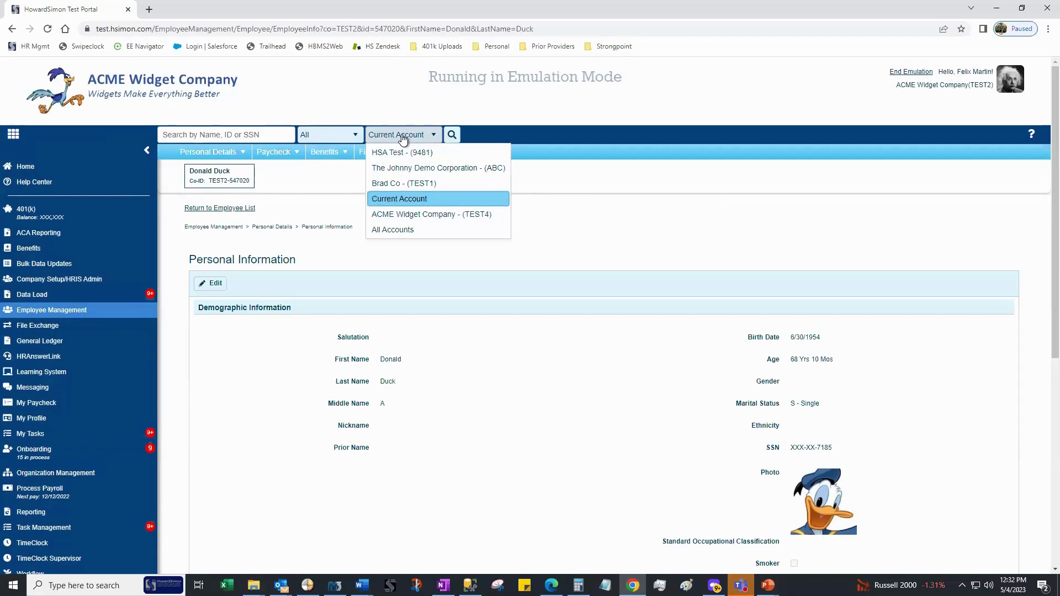
left_click(15, 138)
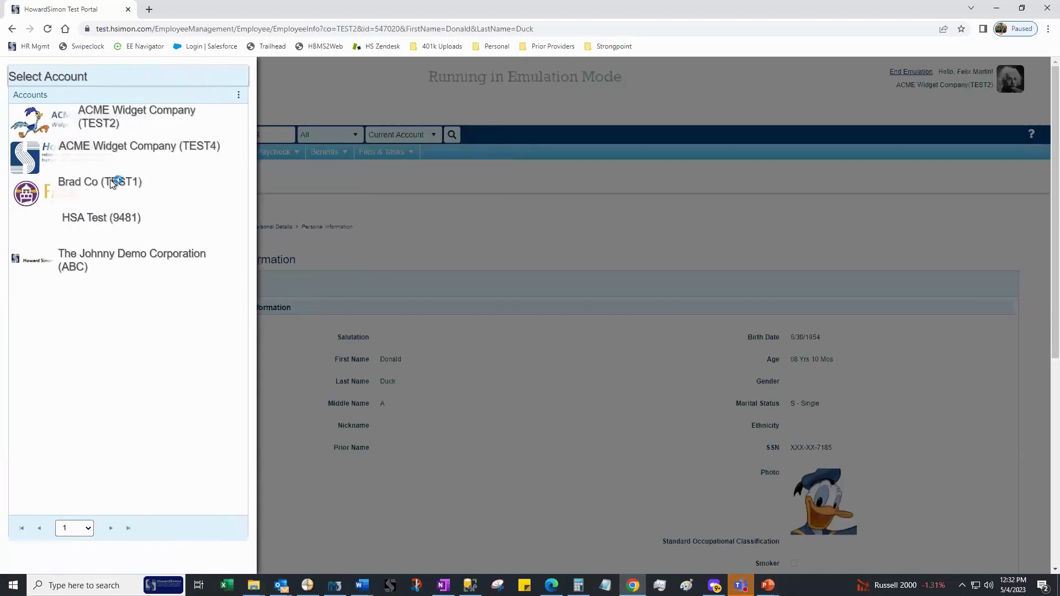
left_click(373, 101)
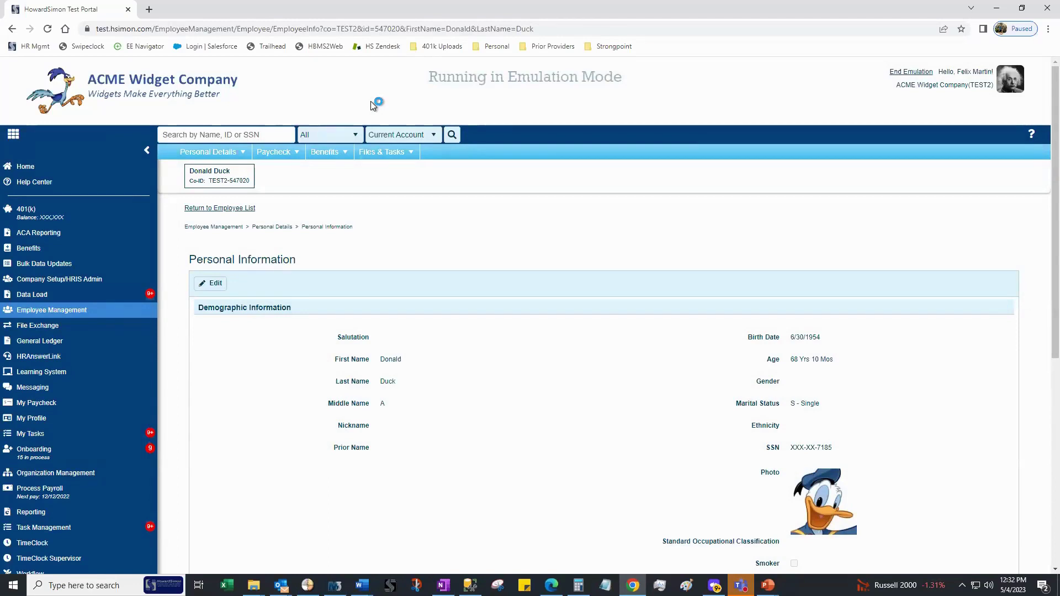
left_click(397, 138)
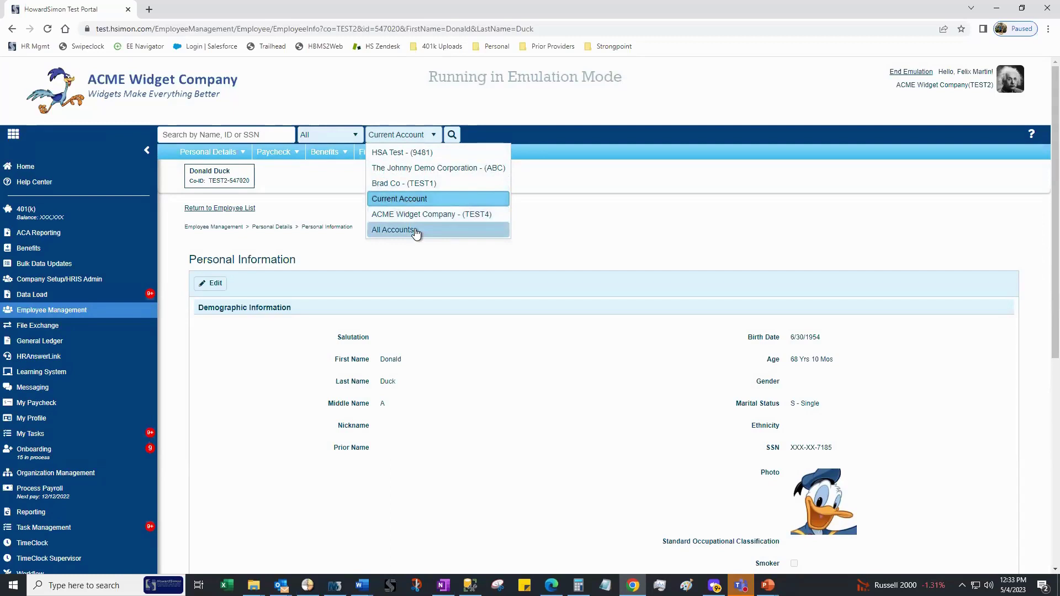
left_click(356, 104)
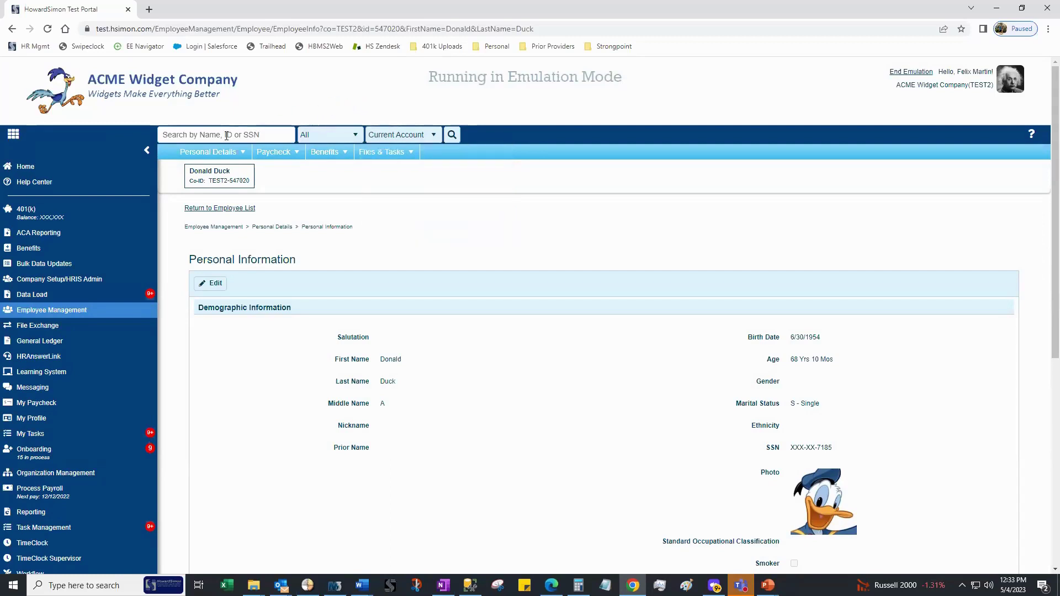
Open Employee Management and set its employee list to show All Accounts
left_click(42, 311)
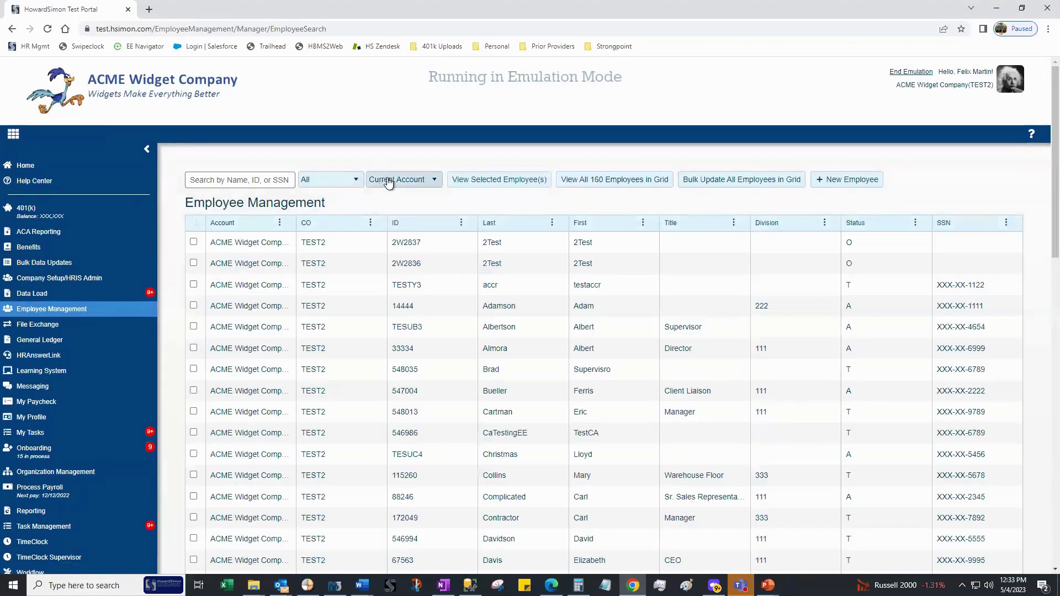
left_click(389, 183)
left_click(396, 276)
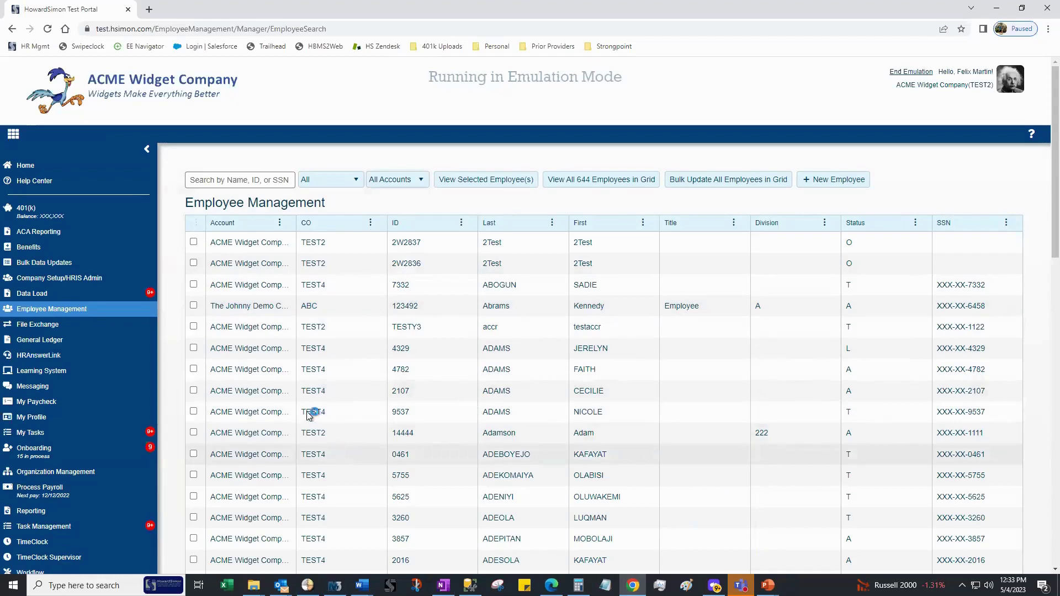
Add the Home Phone and Hire Date columns to the Employee Management grid
scroll(354, 393, "down", 1)
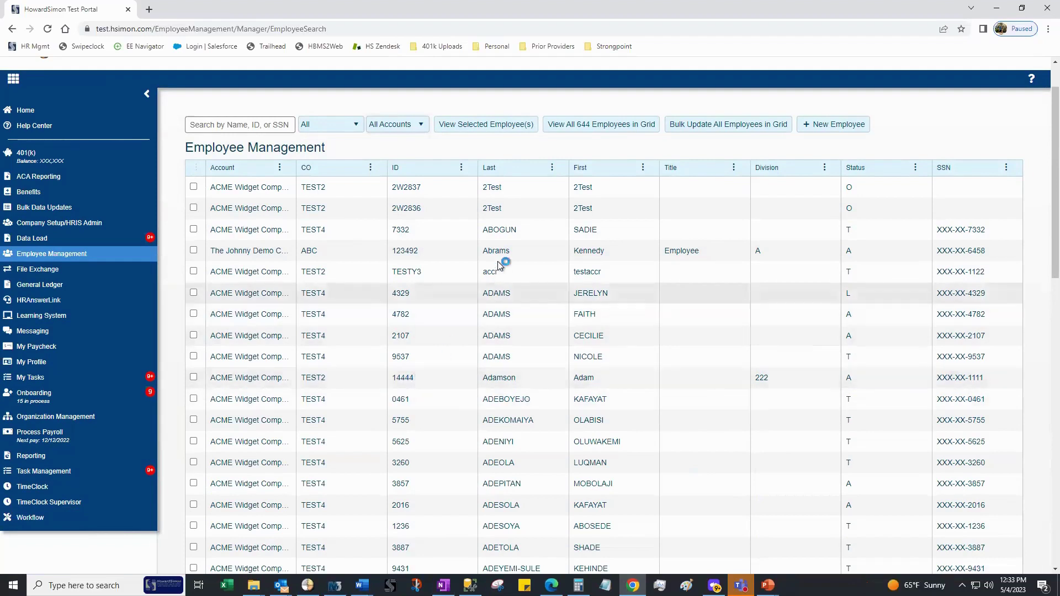
left_click(553, 170)
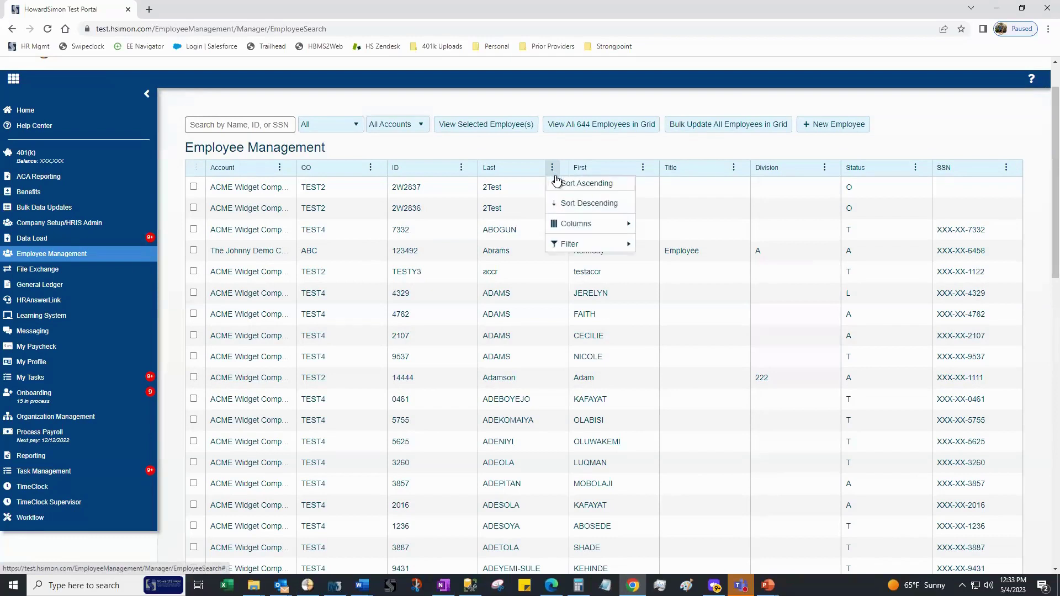
mouse_move(585, 229)
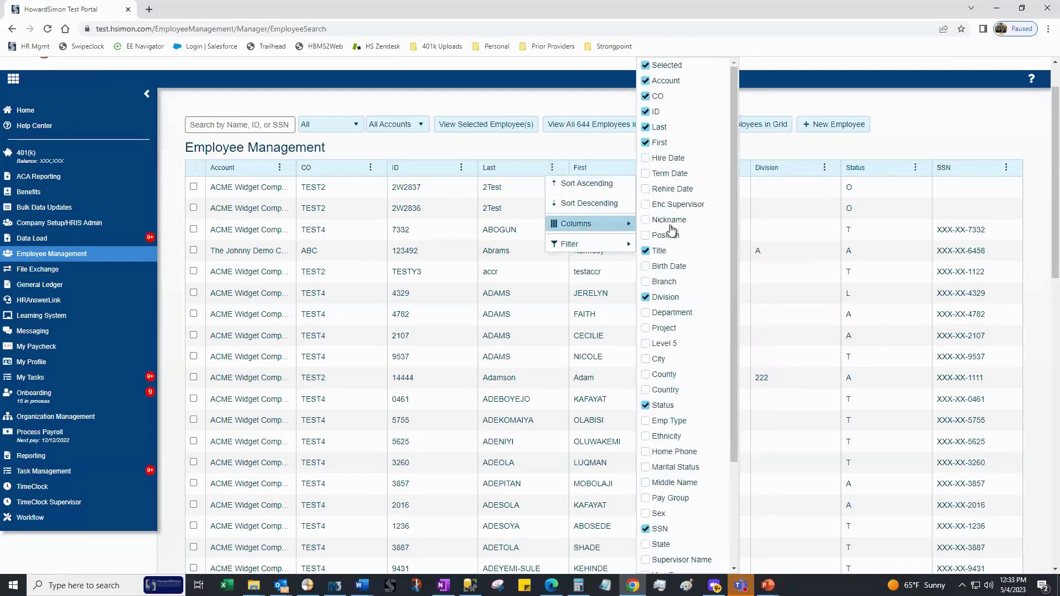
scroll(684, 251, "down", 3)
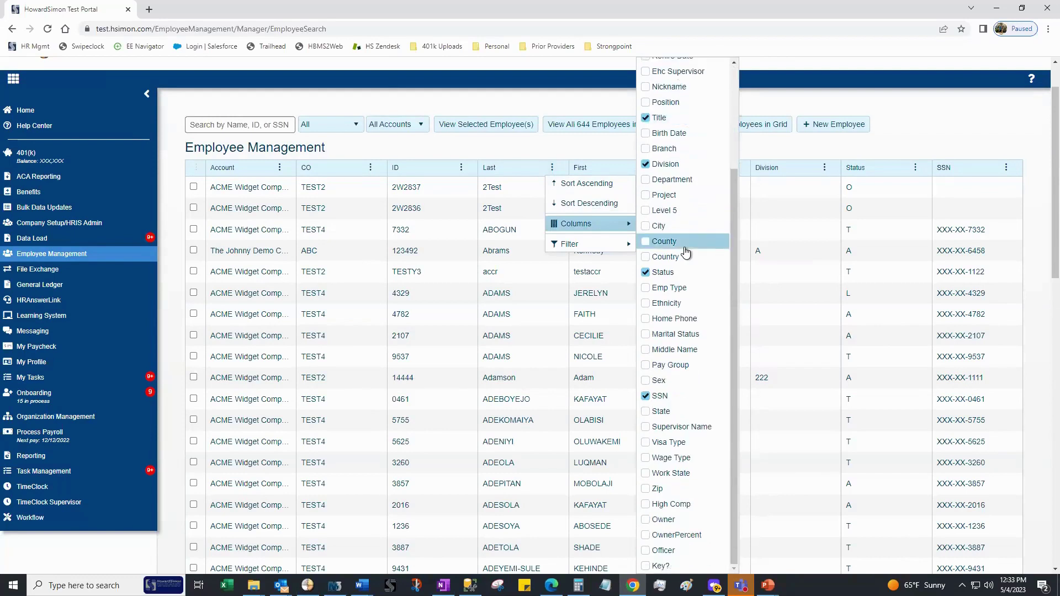
left_click(672, 326)
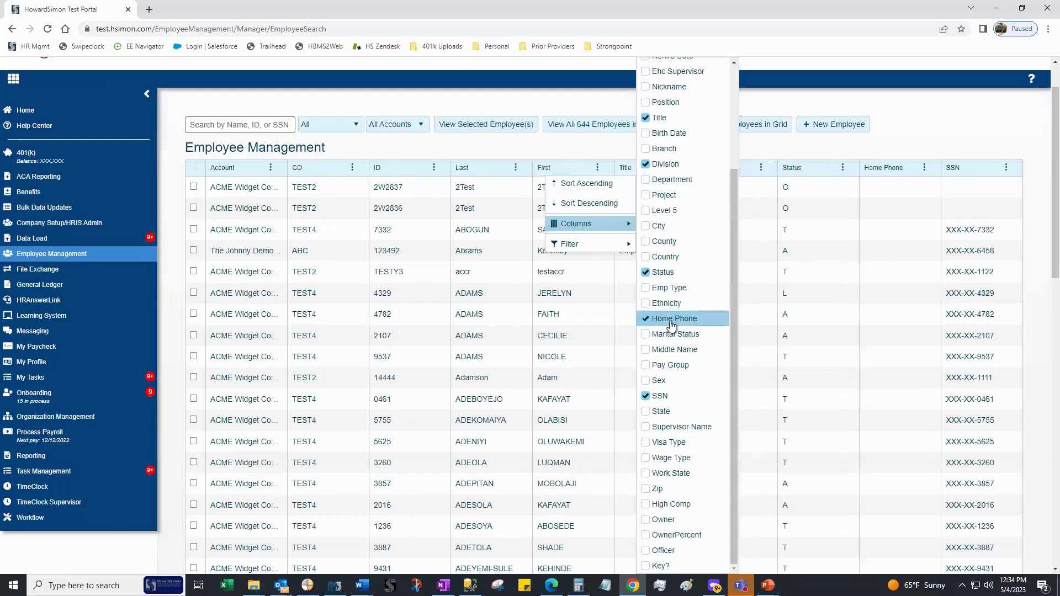
scroll(672, 323, "up", 2)
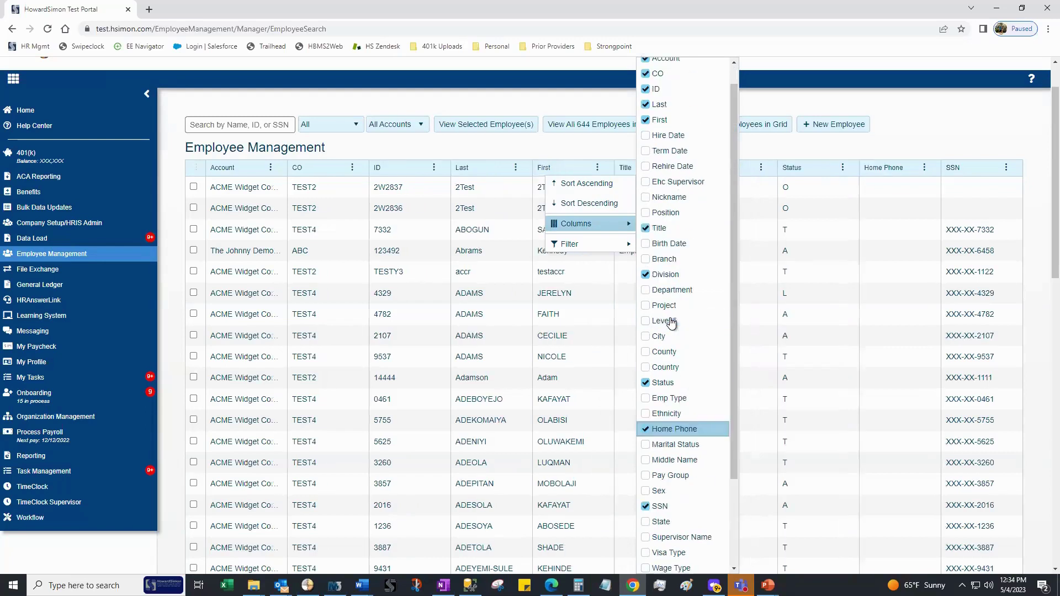
left_click(690, 137)
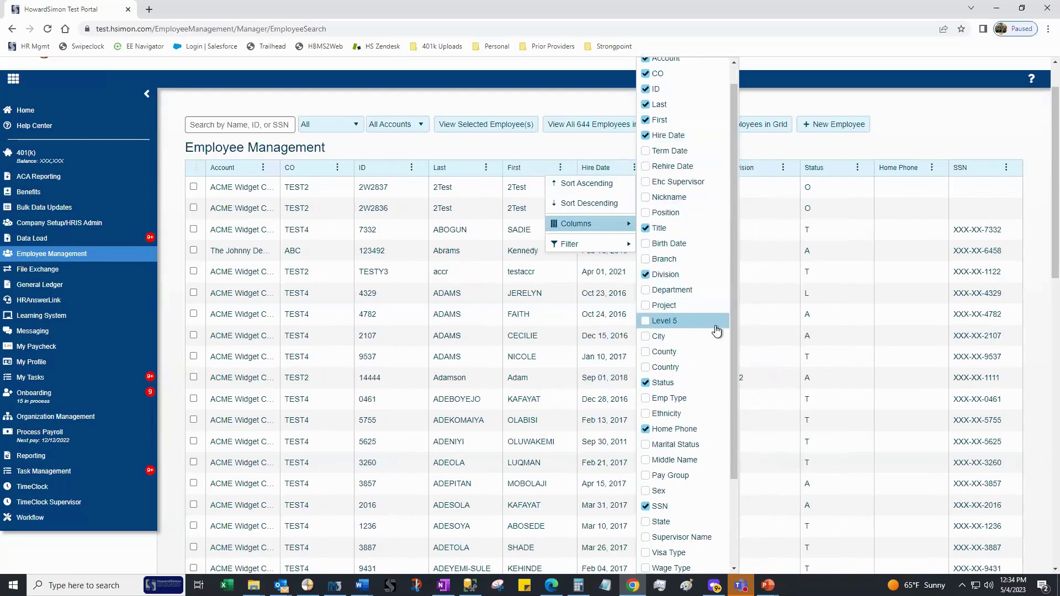
left_click(906, 110)
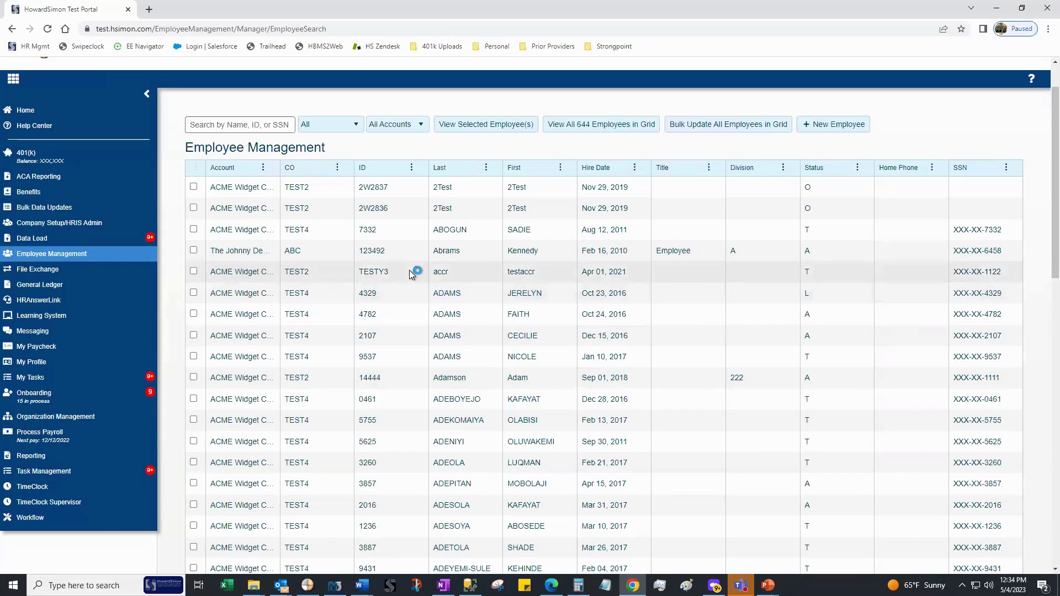
Select the employees in the third, fifth and seventh rows of the grid and view the selected employees' records
left_click(193, 230)
left_click(194, 272)
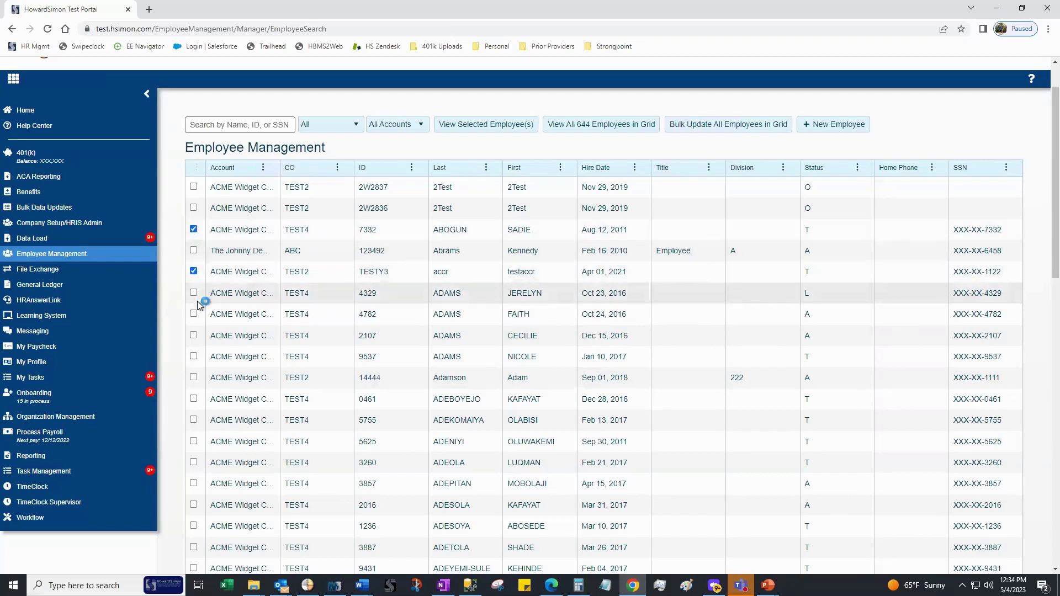
left_click(193, 315)
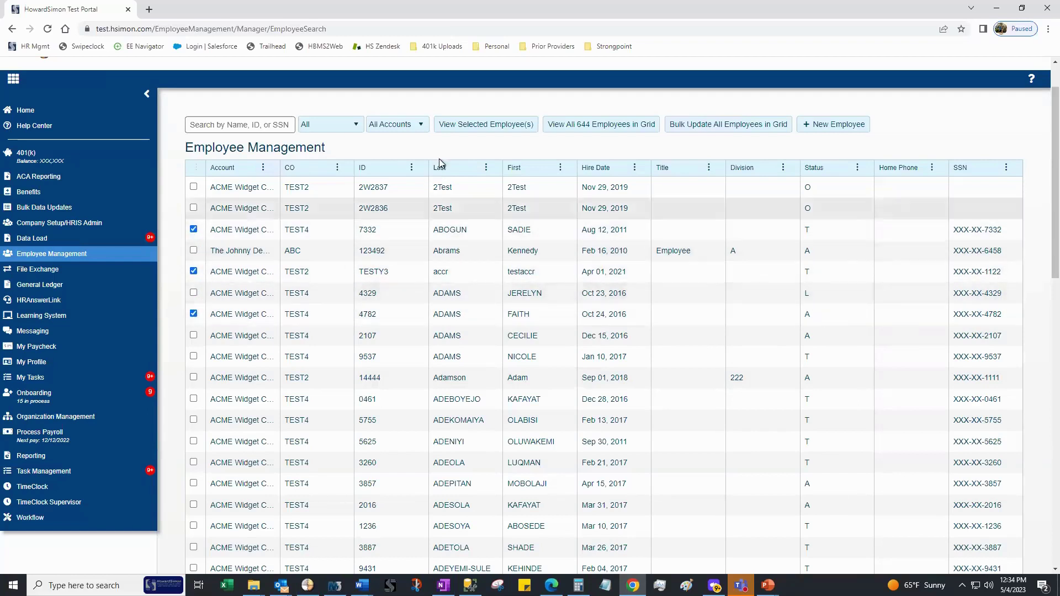
left_click(471, 132)
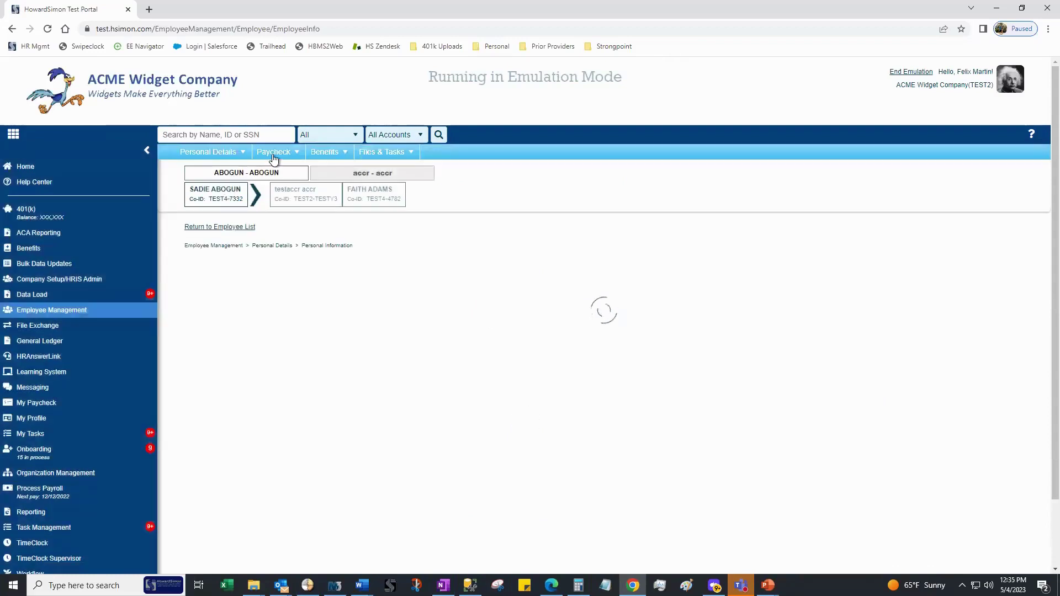
View Pay Rates & Salaries for the first selected employee, and switch through to the last selected employee's pay rates
left_click(274, 156)
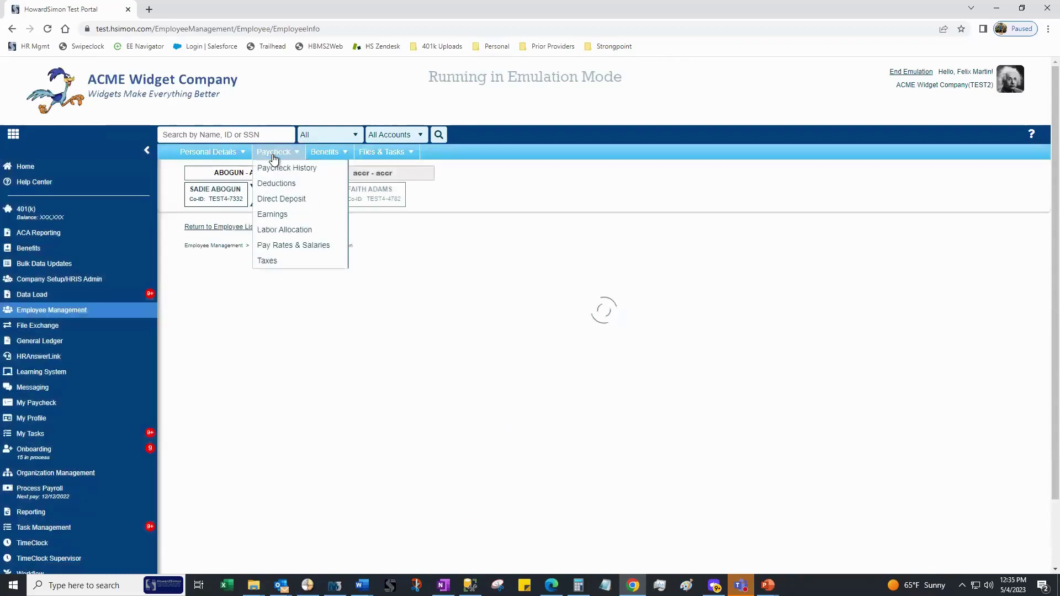
left_click(287, 246)
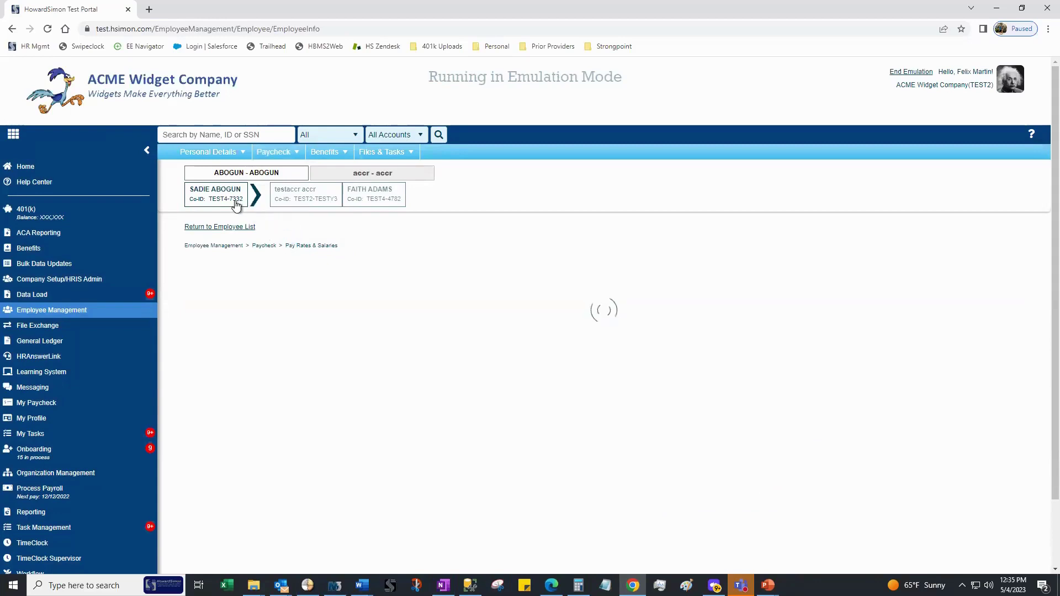
left_click(297, 203)
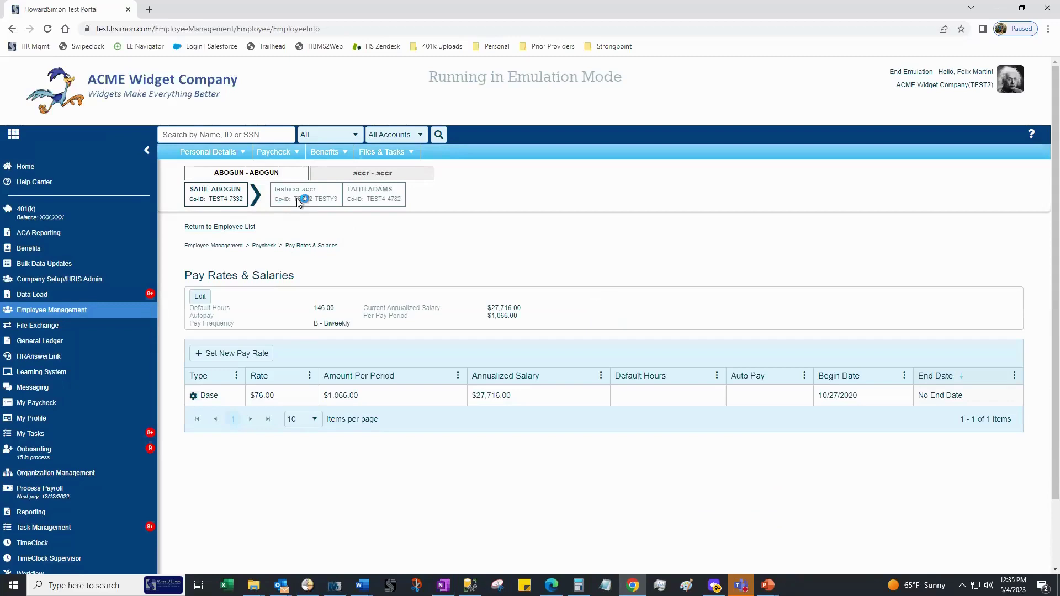
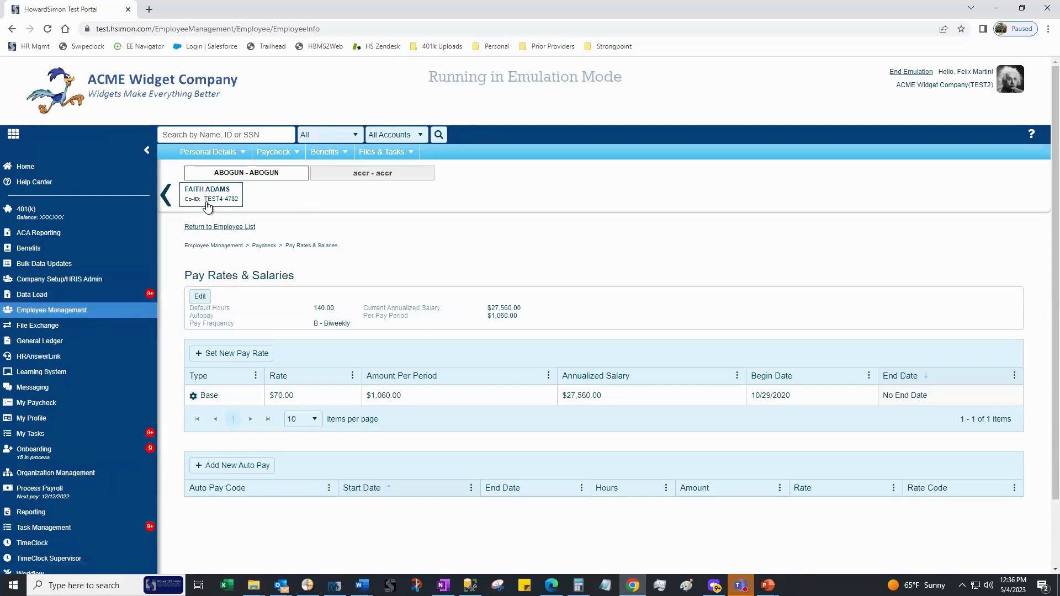
Open the last selected employee's Employment Information and examine its organization, additional, eligibility, miscellaneous, union and notes sections
mouse_move(232, 157)
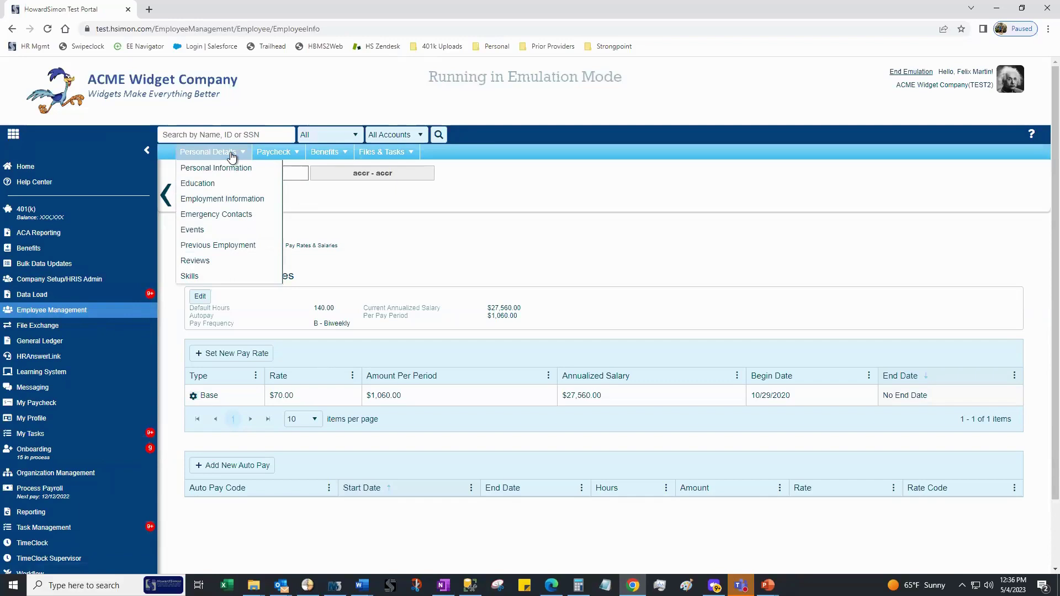
left_click(227, 200)
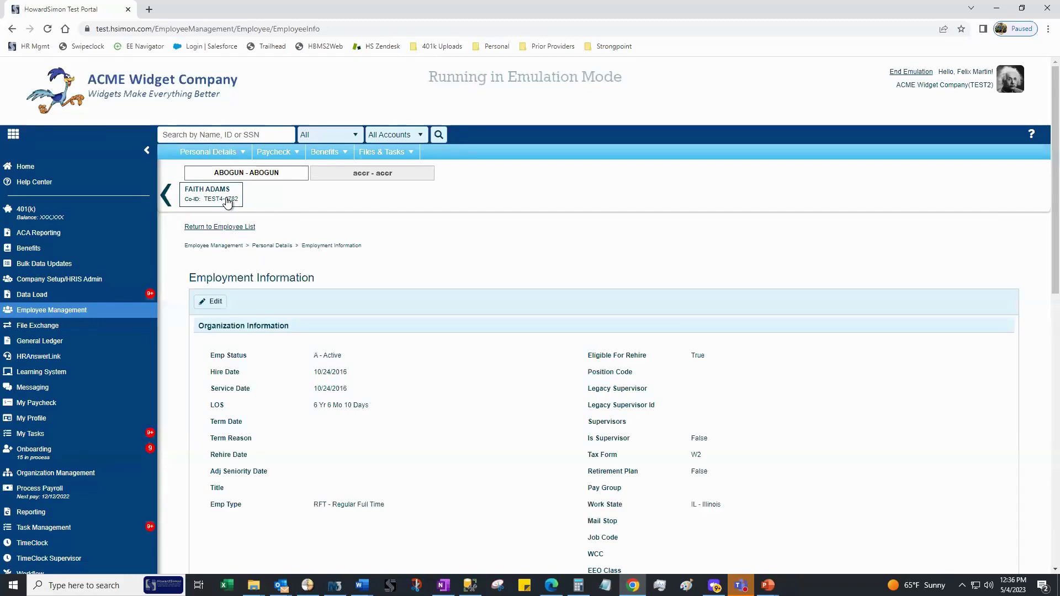
scroll(286, 249, "down", 2)
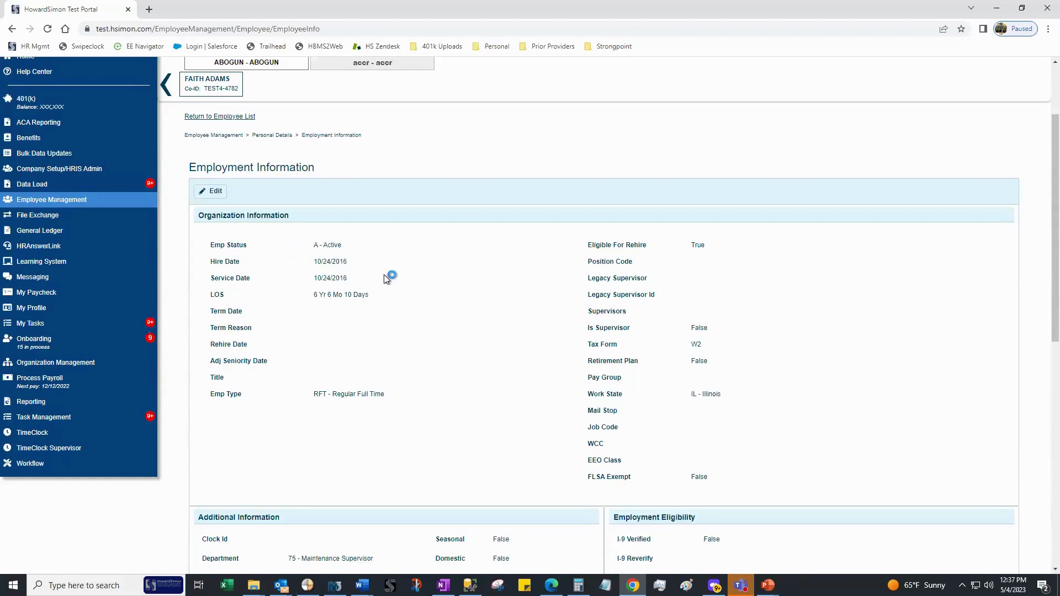
scroll(313, 283, "down", 7)
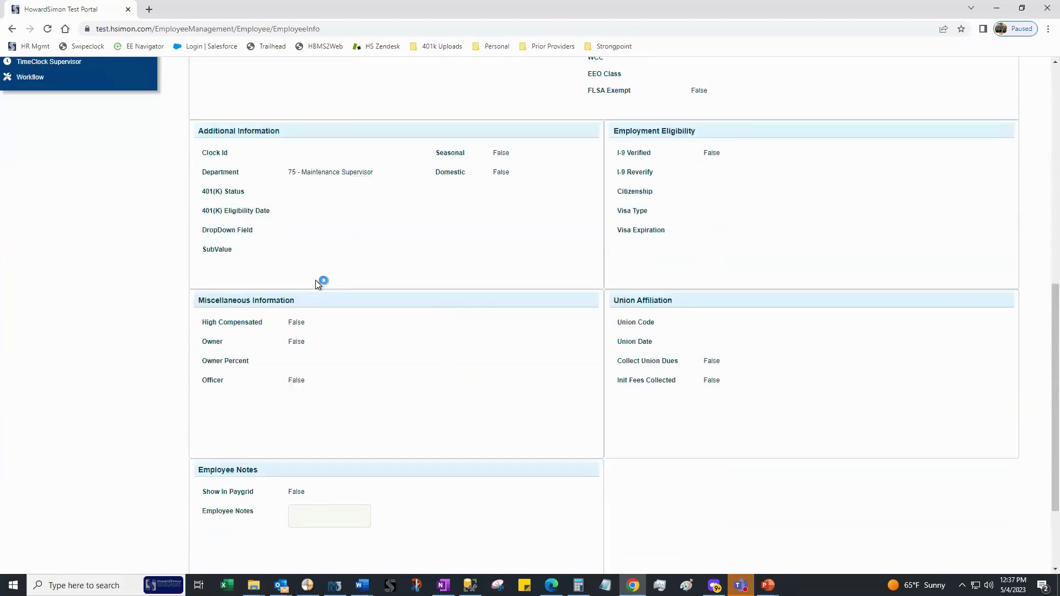
scroll(355, 262, "down", 3)
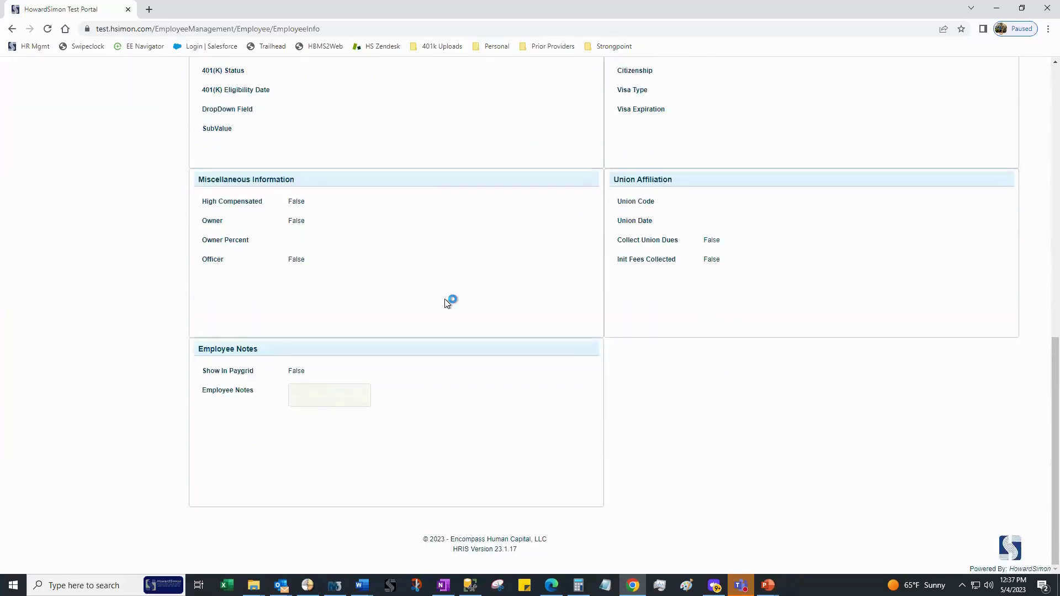
scroll(489, 317, "up", 3)
scroll(492, 383, "up", 1)
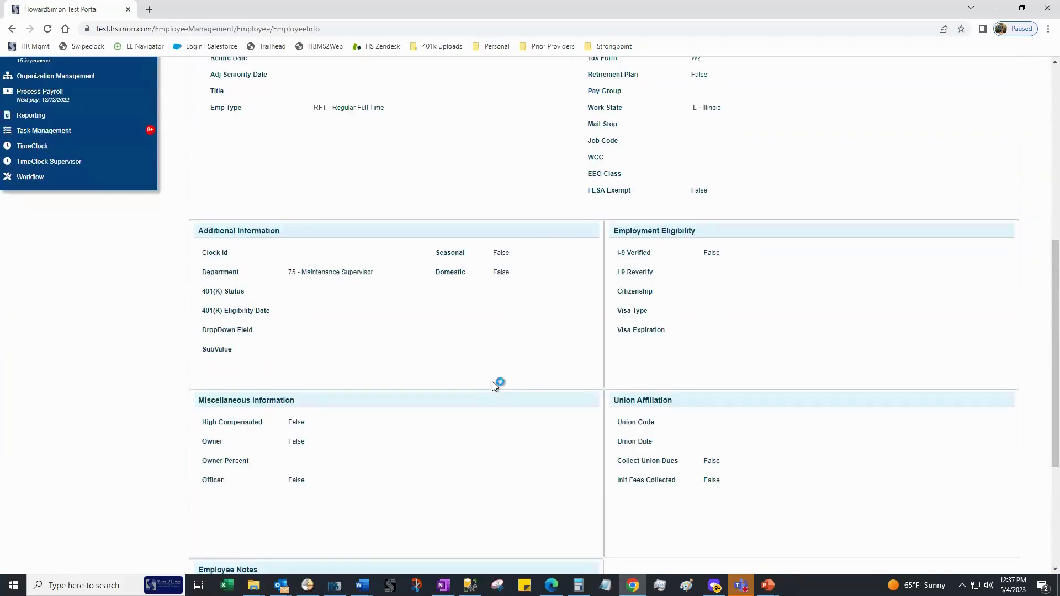
scroll(492, 382, "up", 1)
scroll(369, 386, "up", 2)
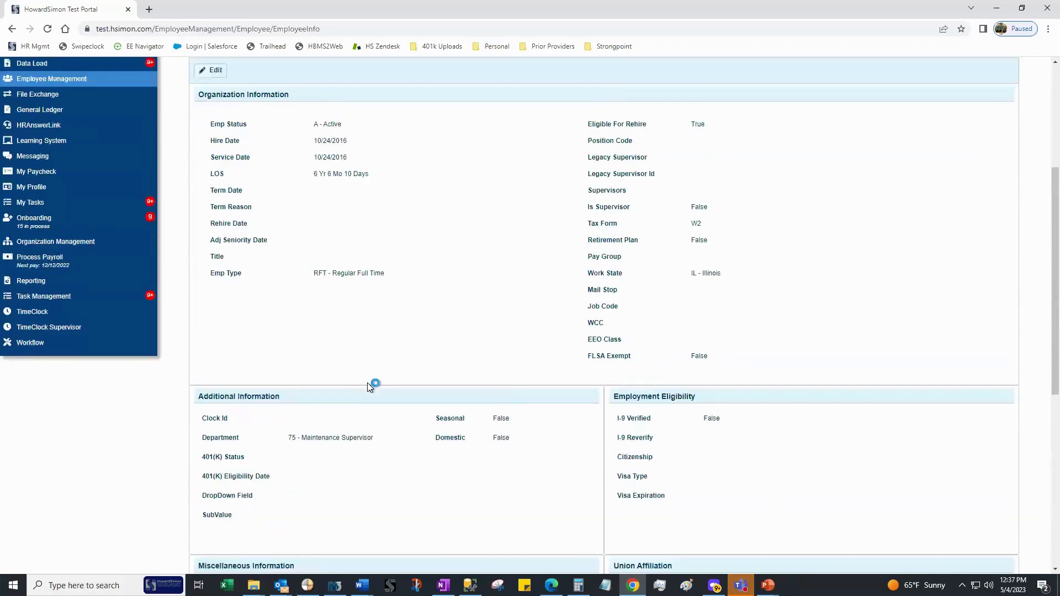
scroll(371, 387, "down", 1)
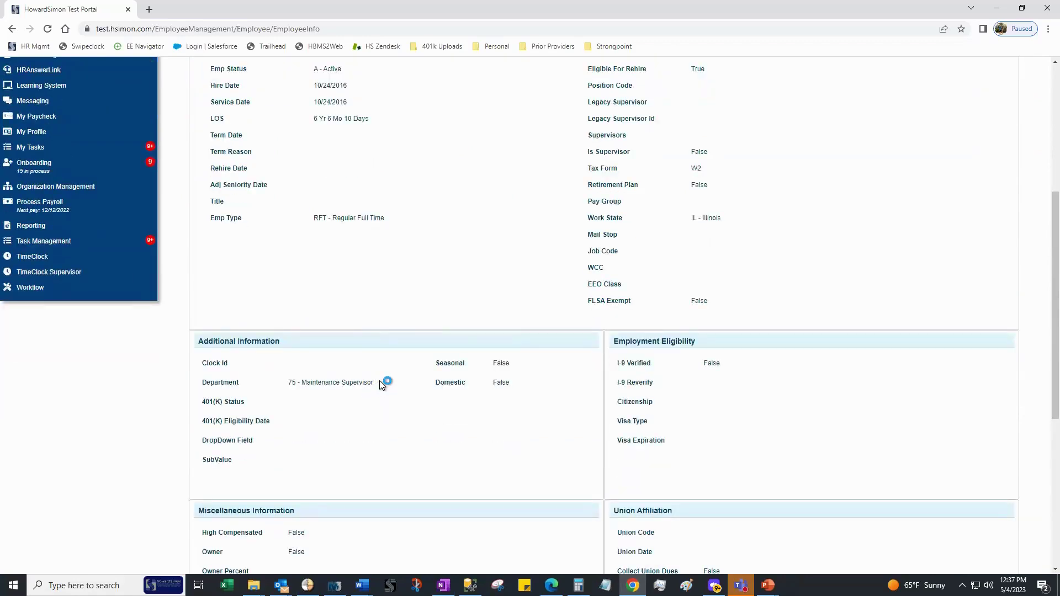
scroll(380, 383, "down", 1)
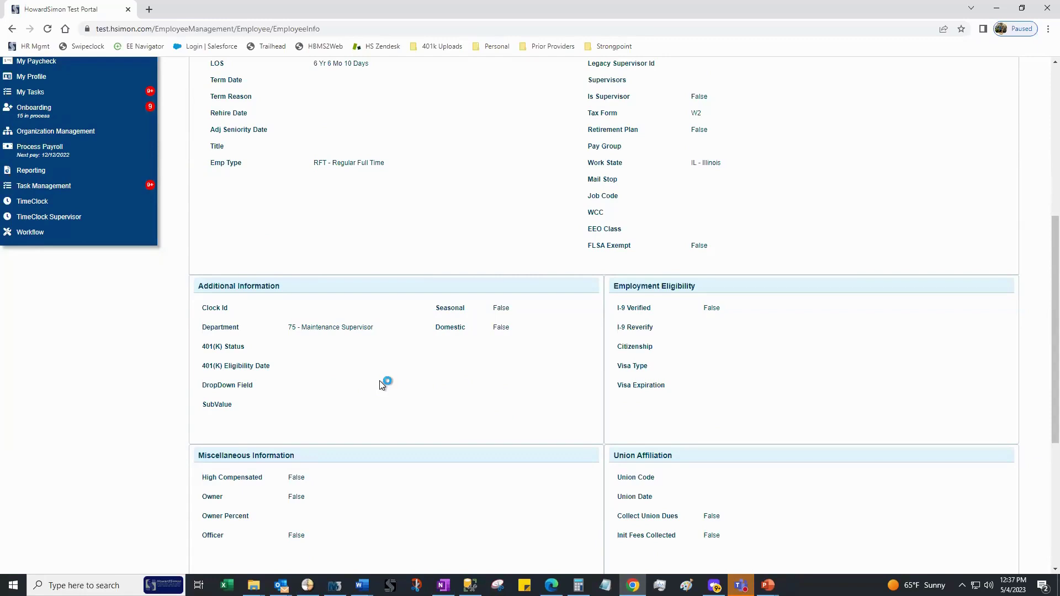
scroll(383, 382, "down", 1)
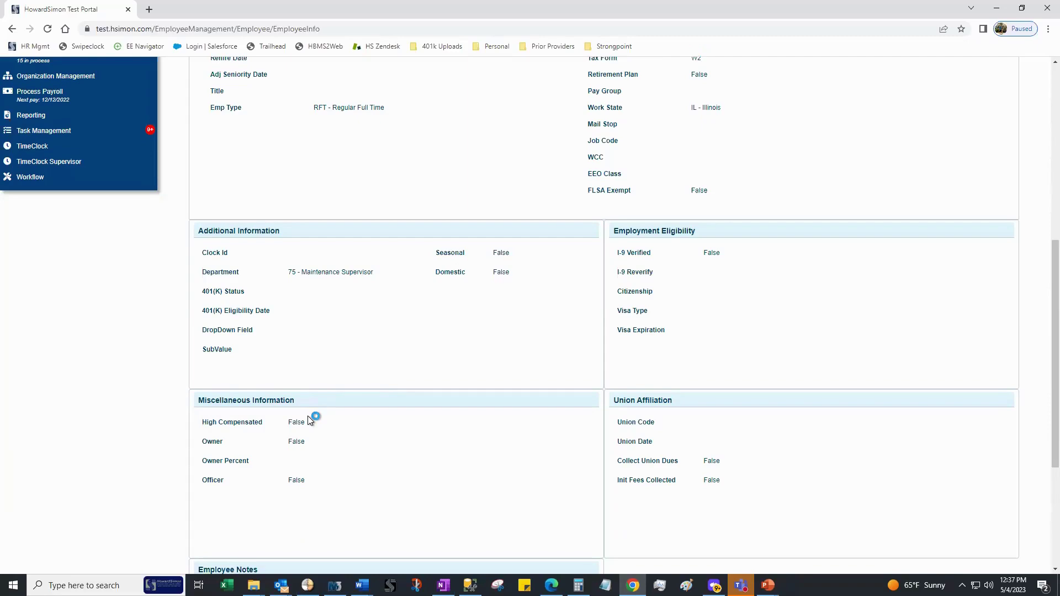
scroll(308, 418, "up", 3)
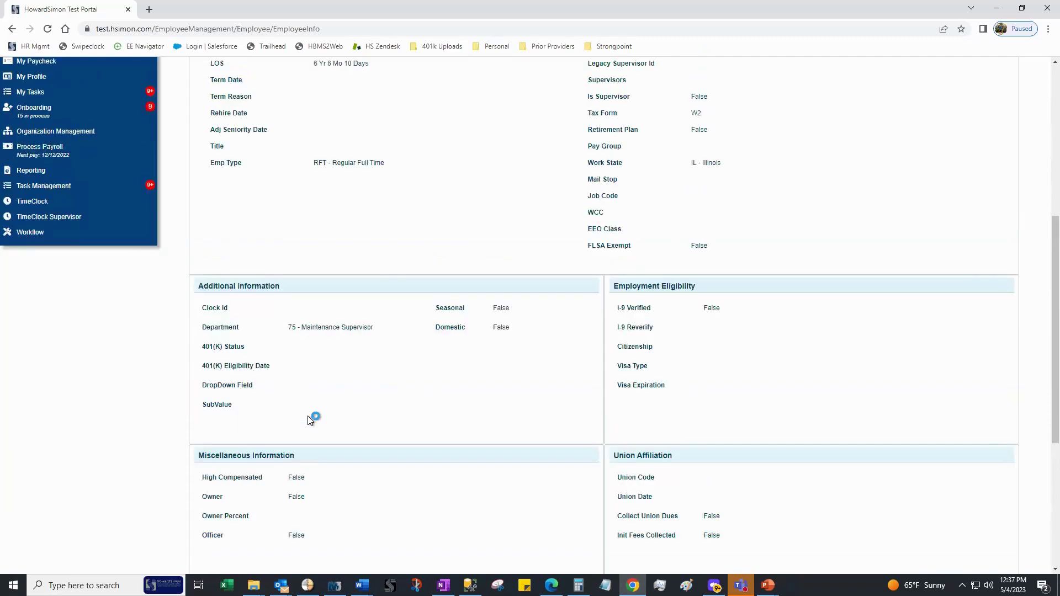
scroll(309, 419, "up", 1)
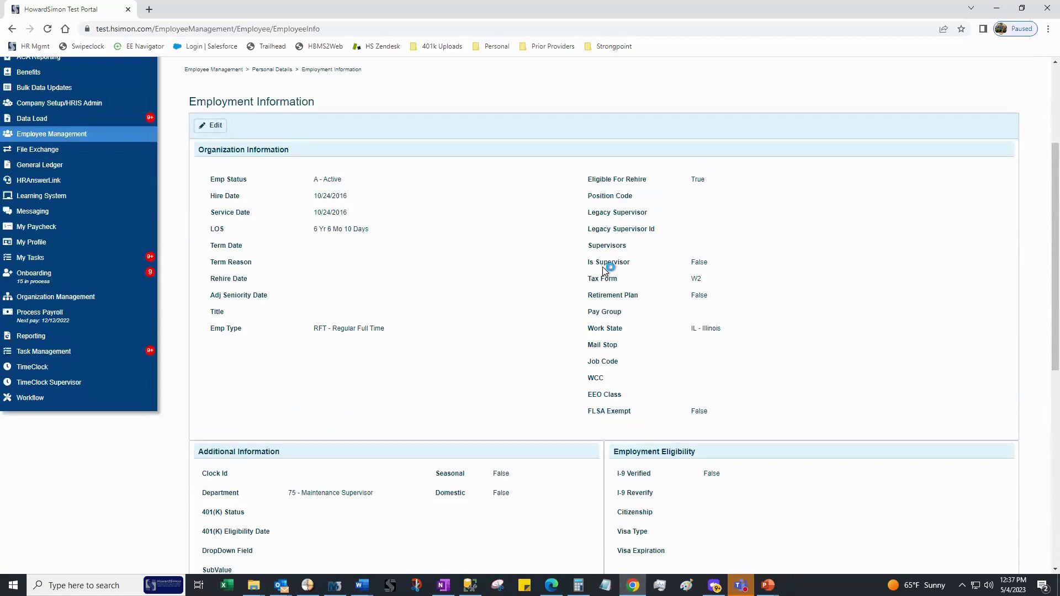
left_click(597, 391)
scroll(230, 184, "up", 1)
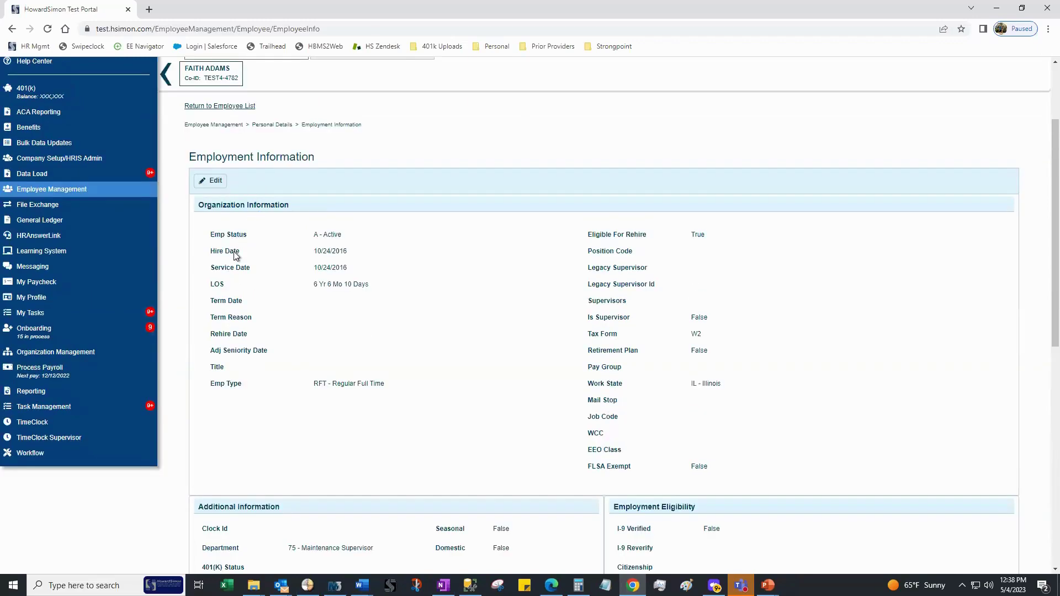
Fill in a status change to T - Terminated with the reason Involuntary Termination, and exit the employment form without saving
scroll(233, 255, "up", 2)
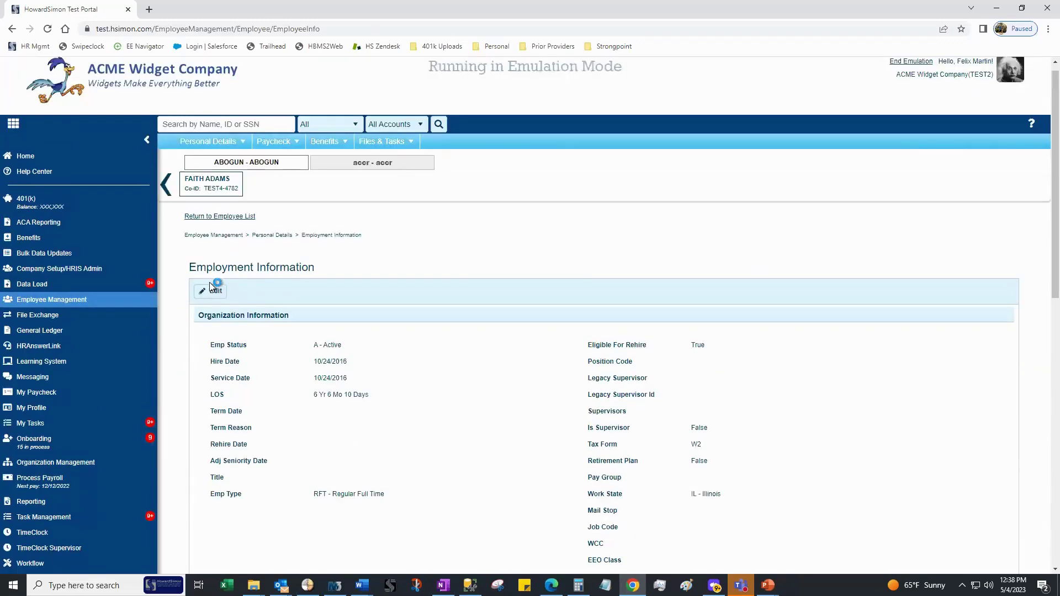
left_click(206, 292)
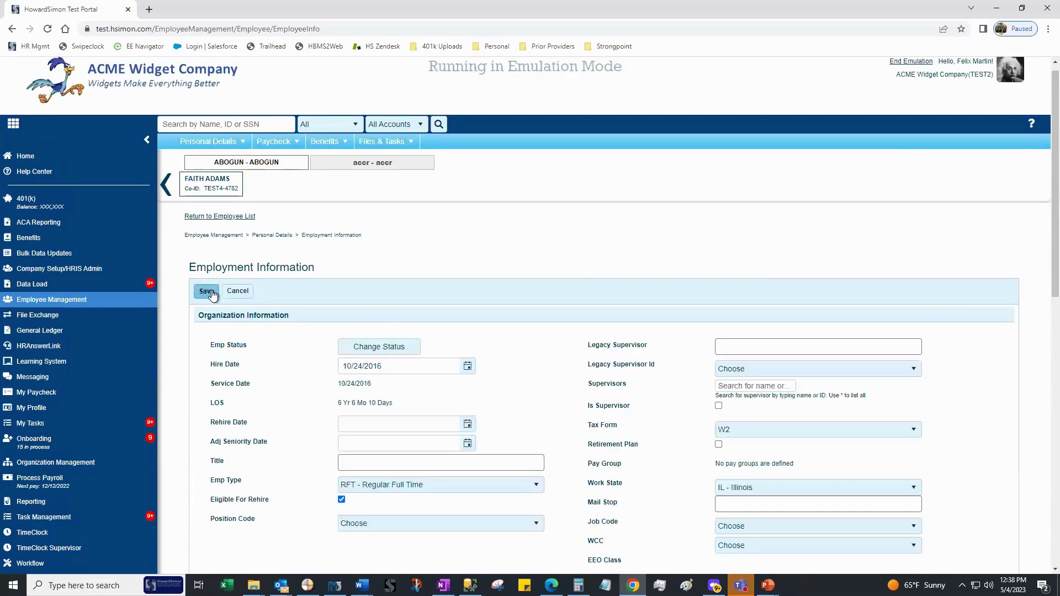
scroll(309, 327, "down", 2)
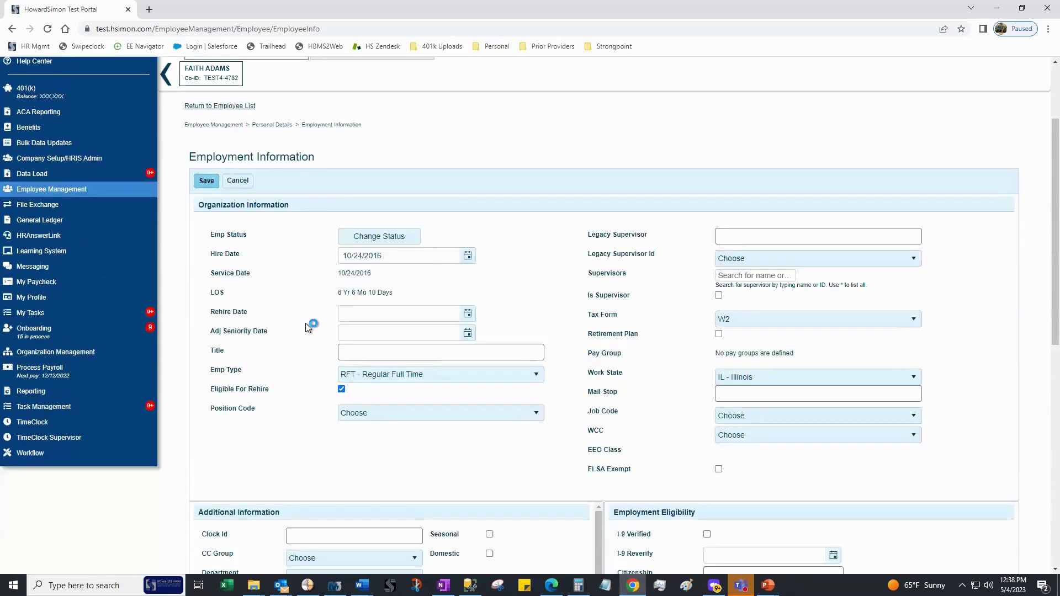
left_click(386, 243)
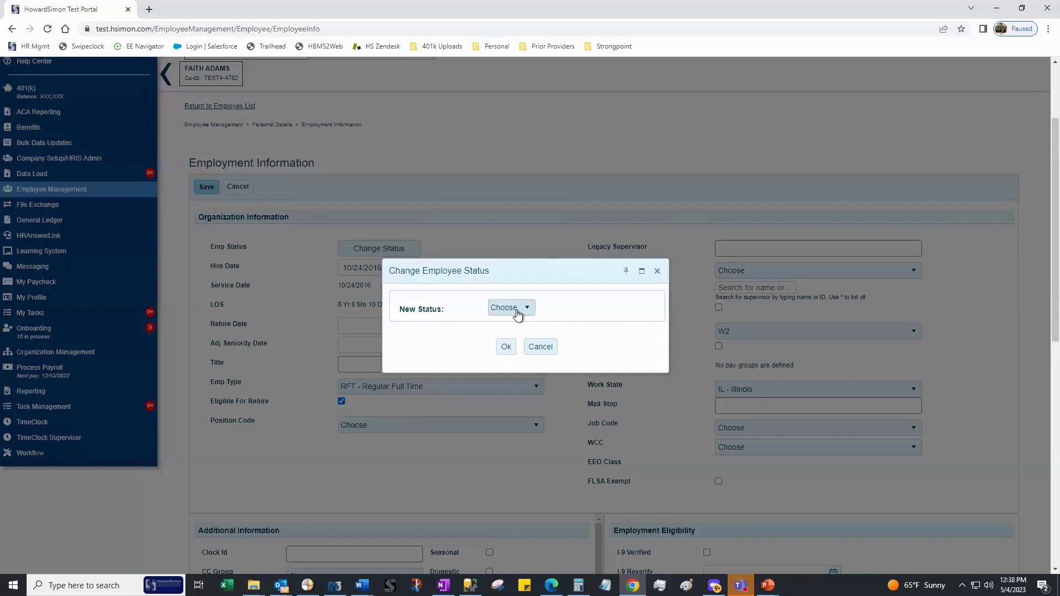
left_click(516, 308)
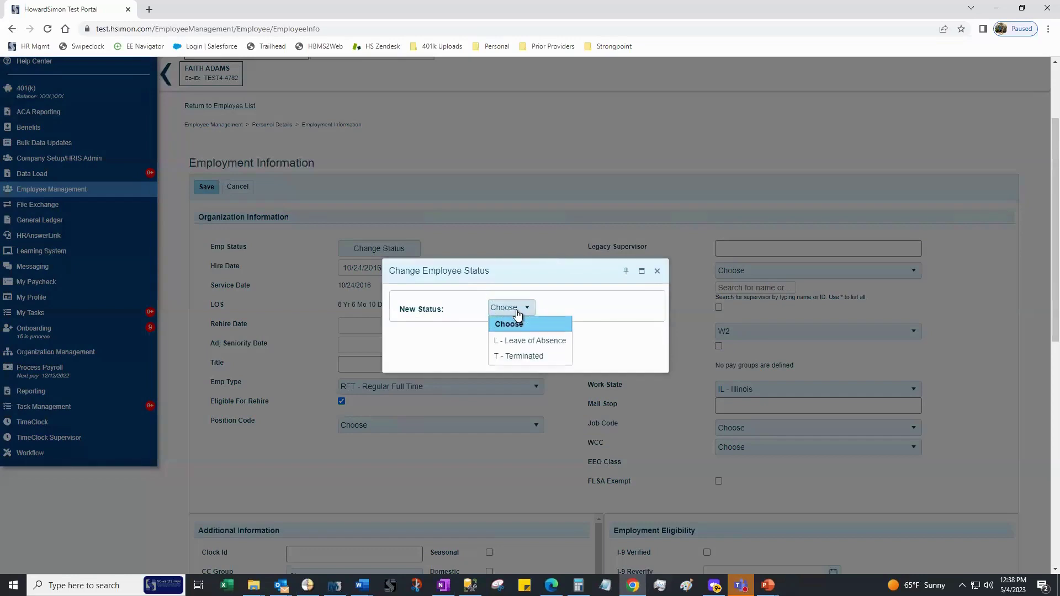
left_click(524, 358)
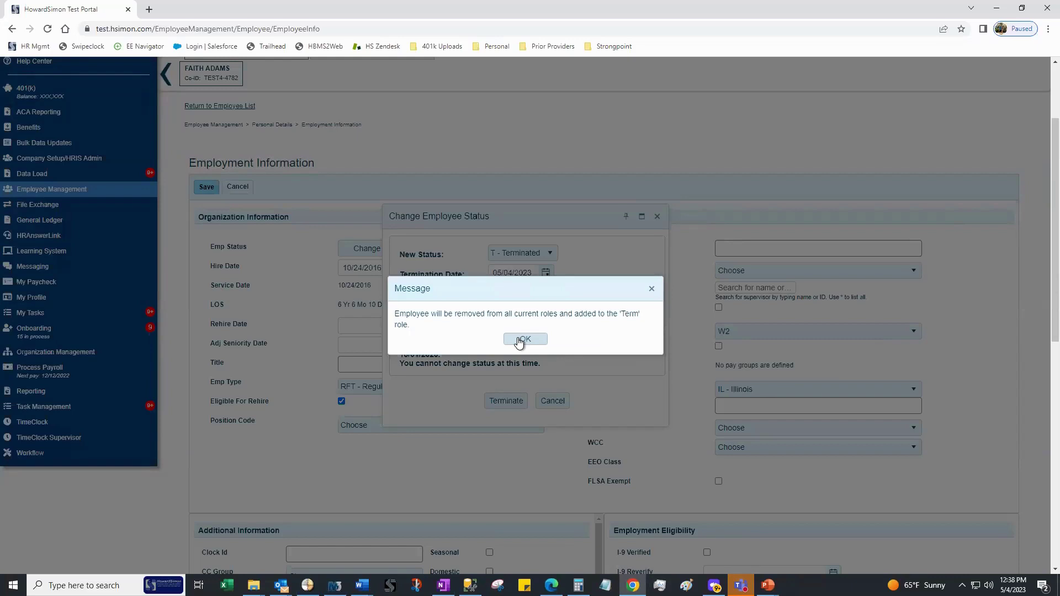
left_click(519, 341)
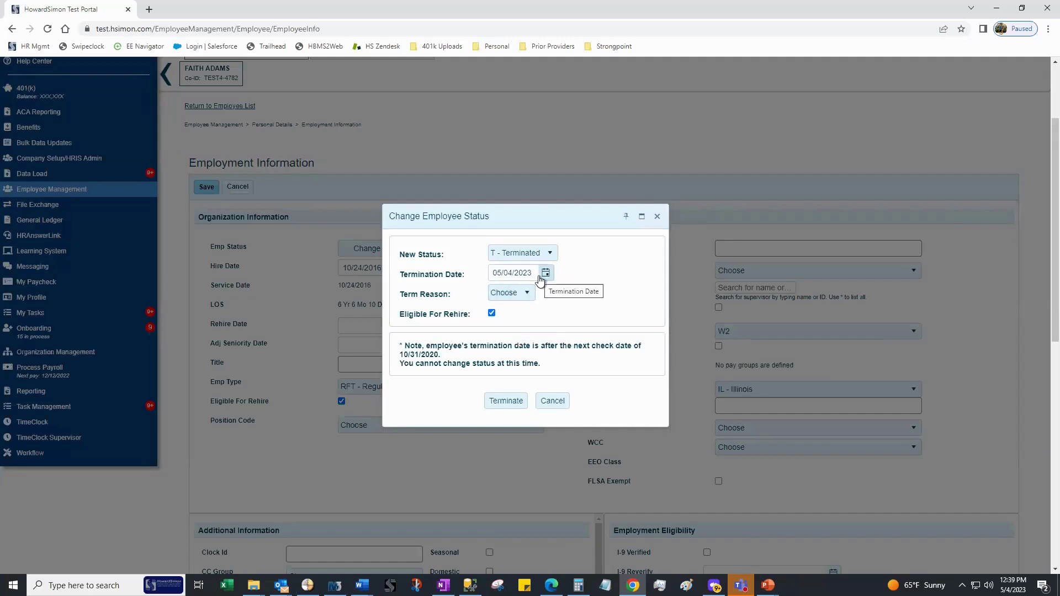
left_click(515, 297)
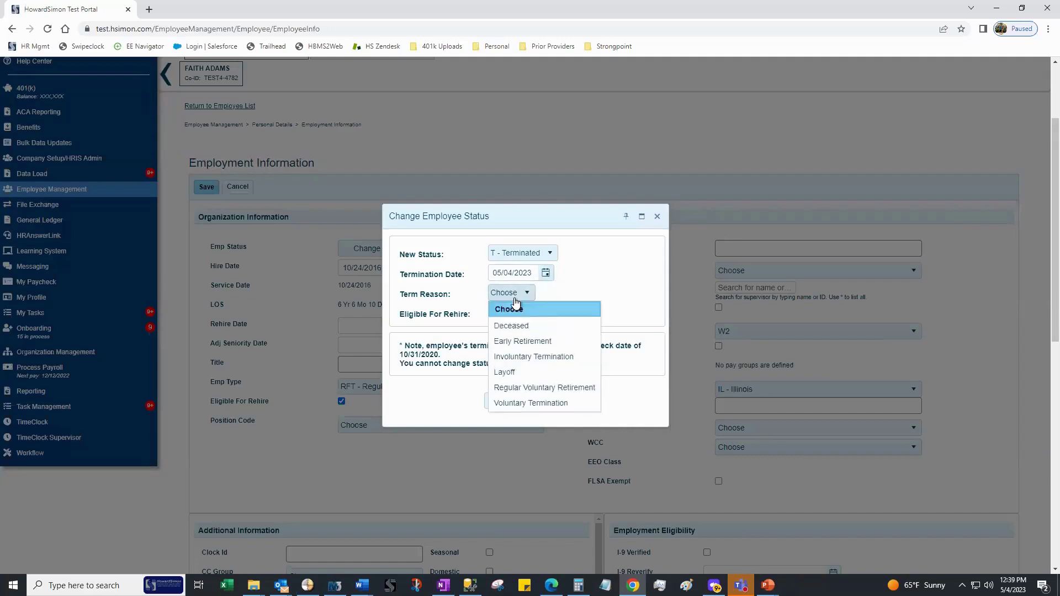
left_click(513, 359)
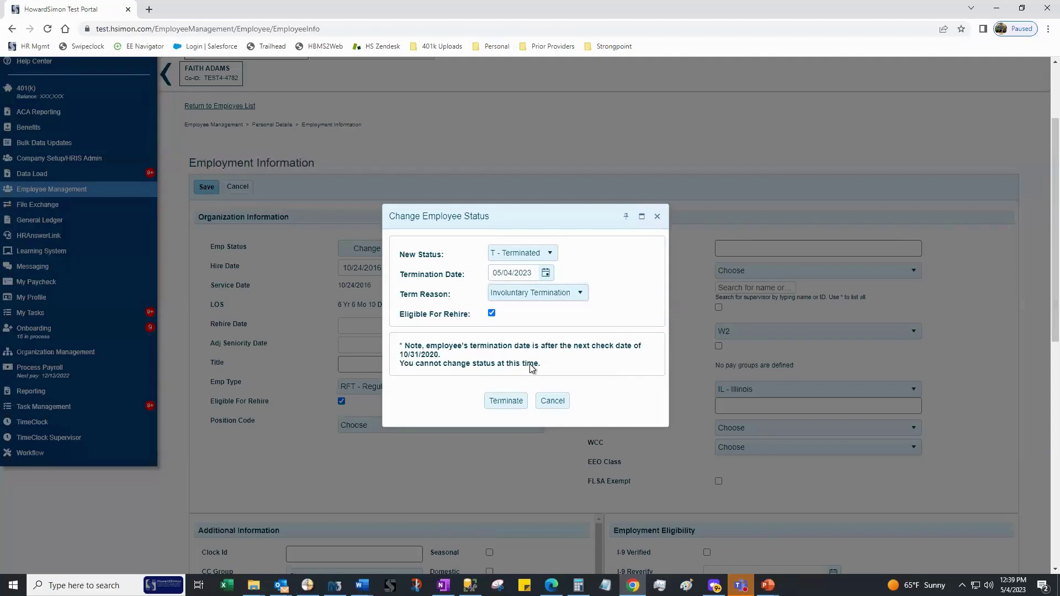
left_click(660, 217)
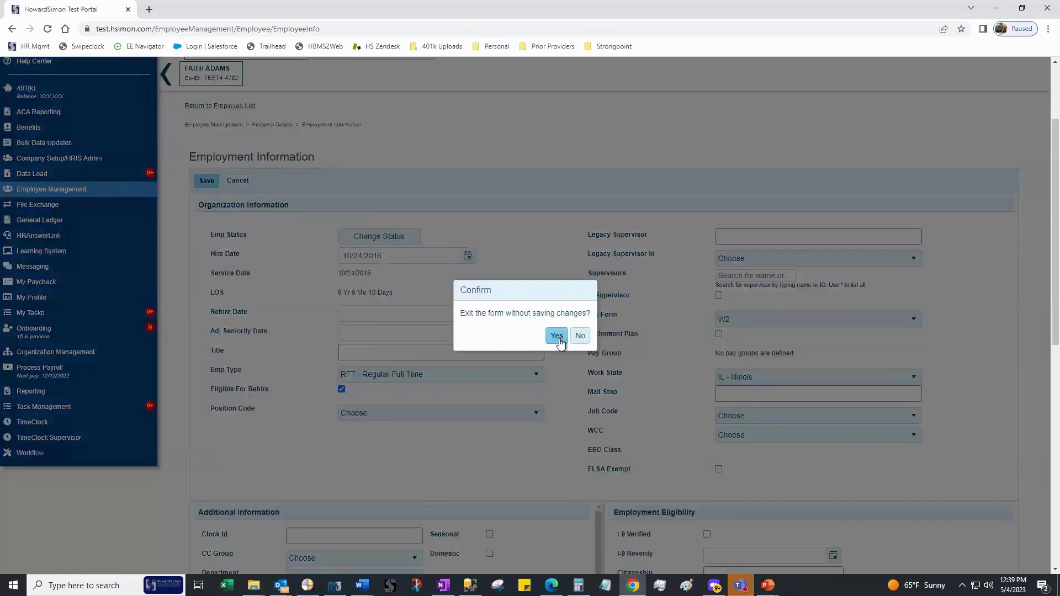
left_click(556, 336)
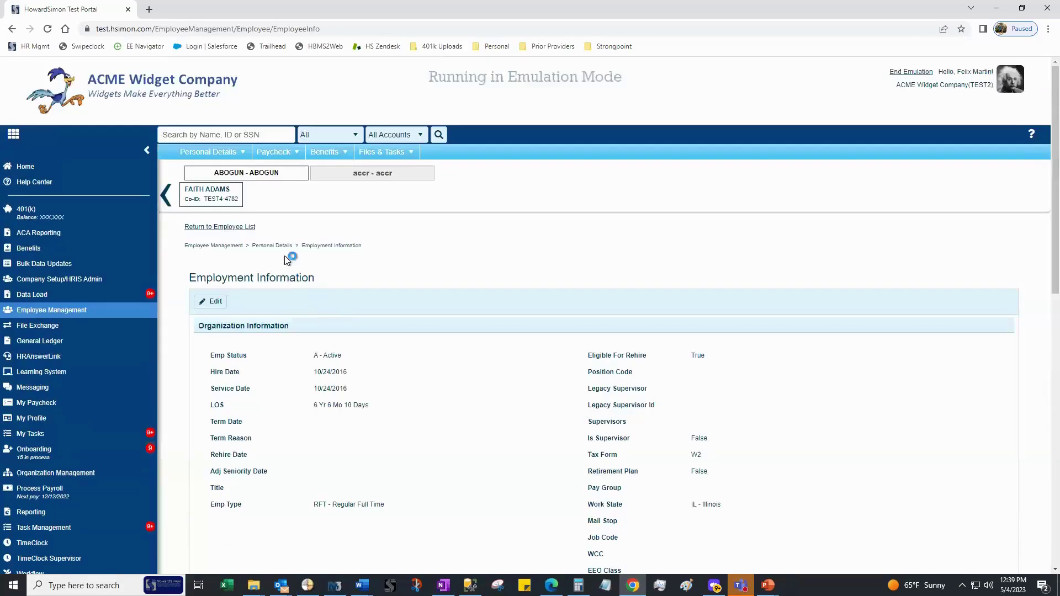
Open the Events page in the current employee's personal details
mouse_move(218, 160)
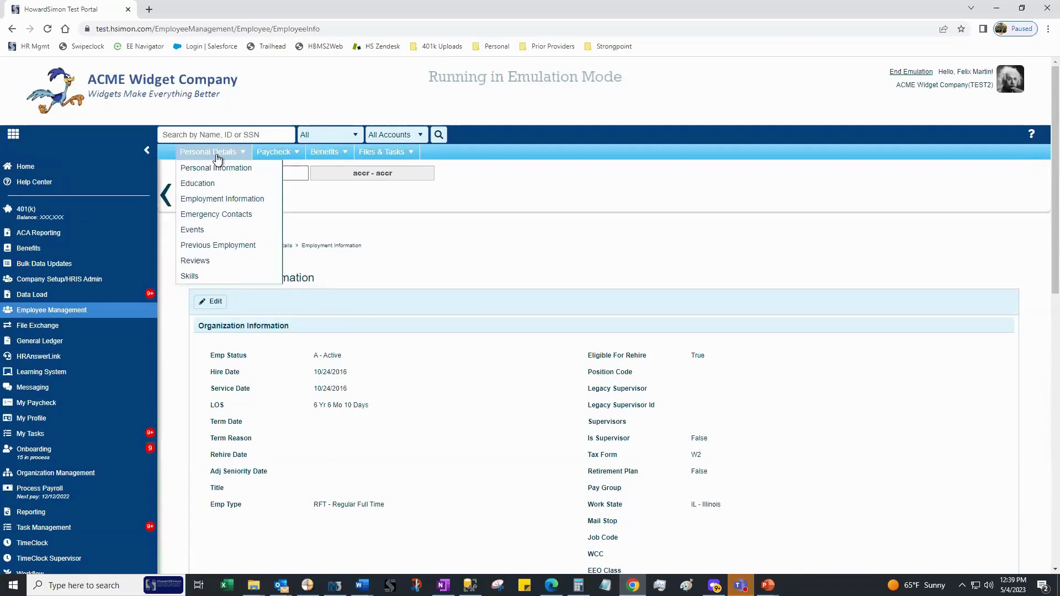
left_click(214, 232)
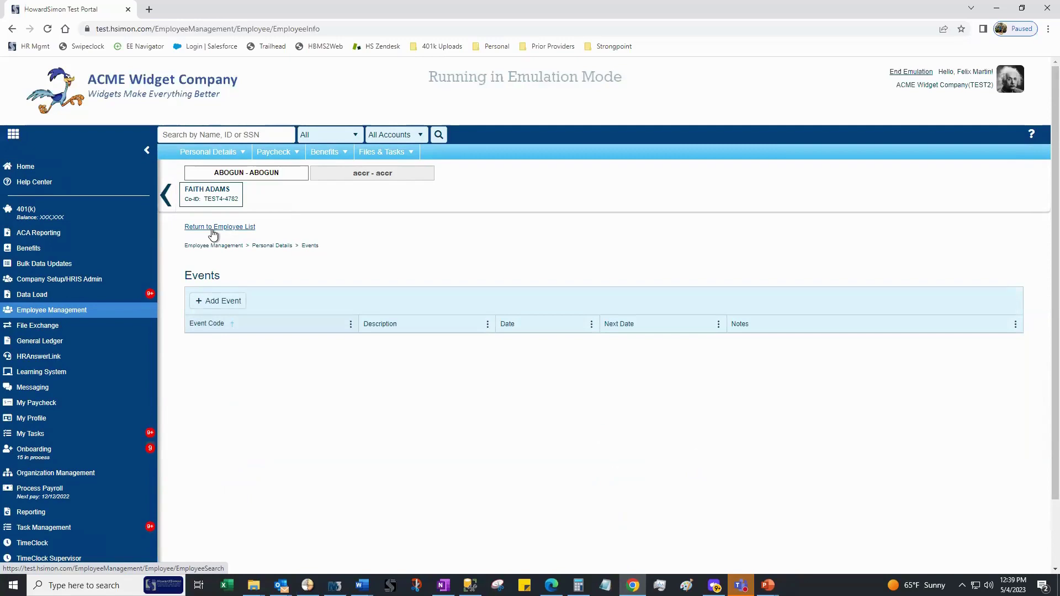
scroll(182, 270, "down", 2)
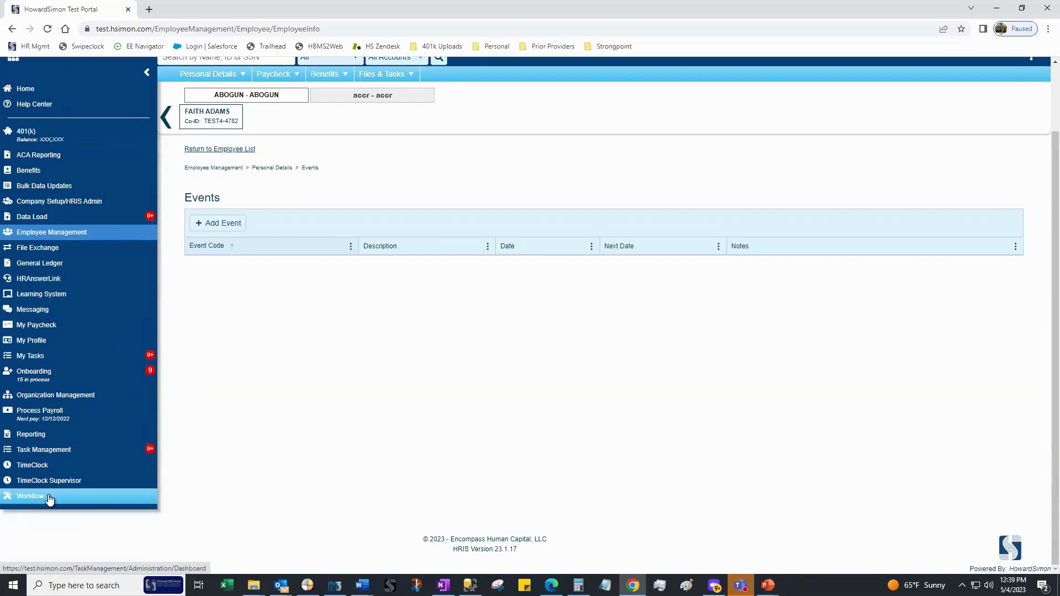
scroll(48, 499, "up", 2)
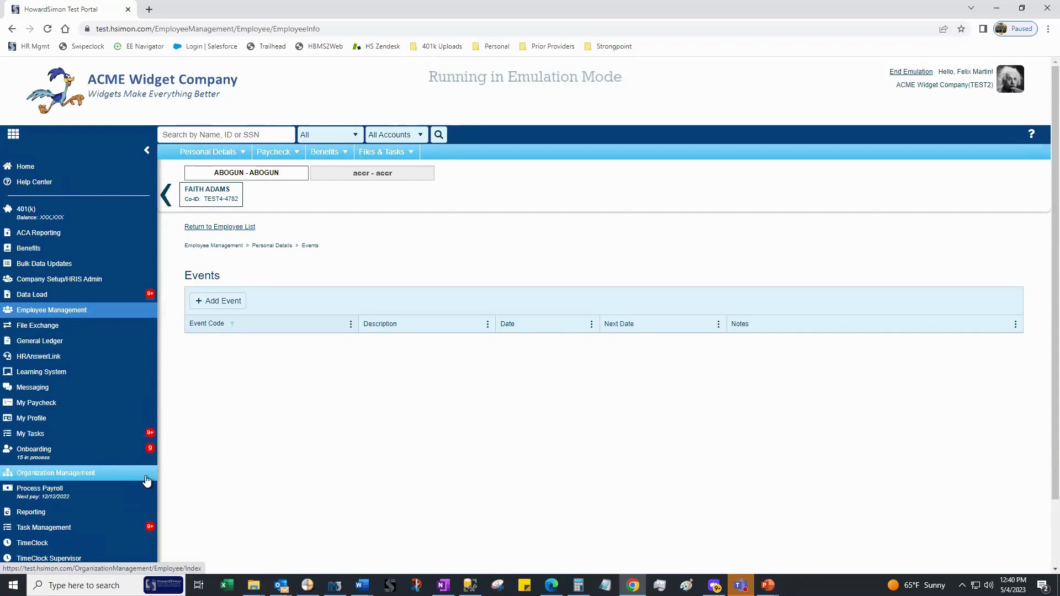
Start a new event with the code DISC - Disciplinary Action, select its next date, and exit the form without saving
left_click(231, 306)
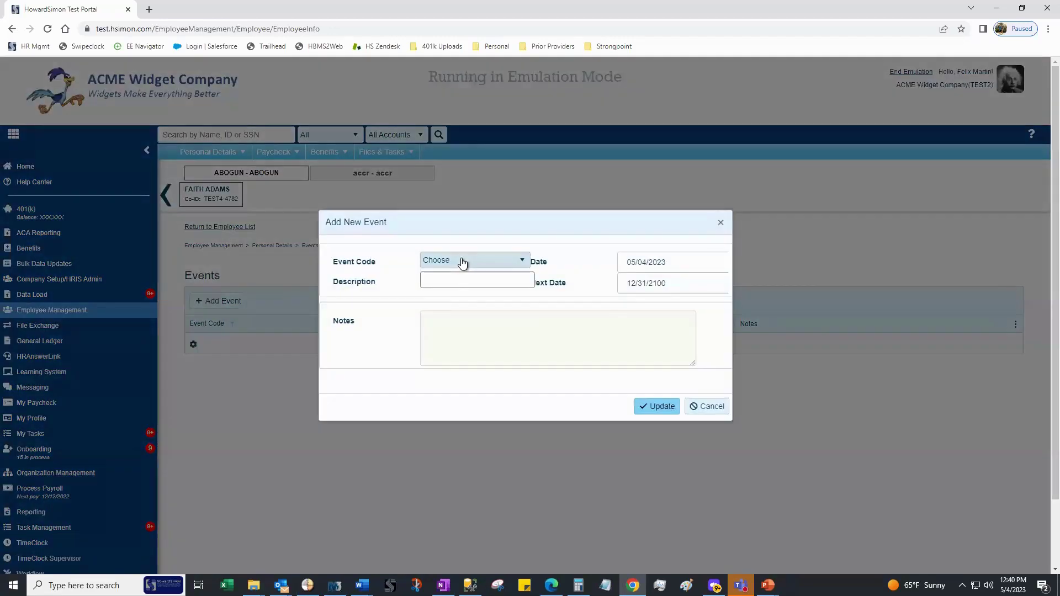
left_click(463, 262)
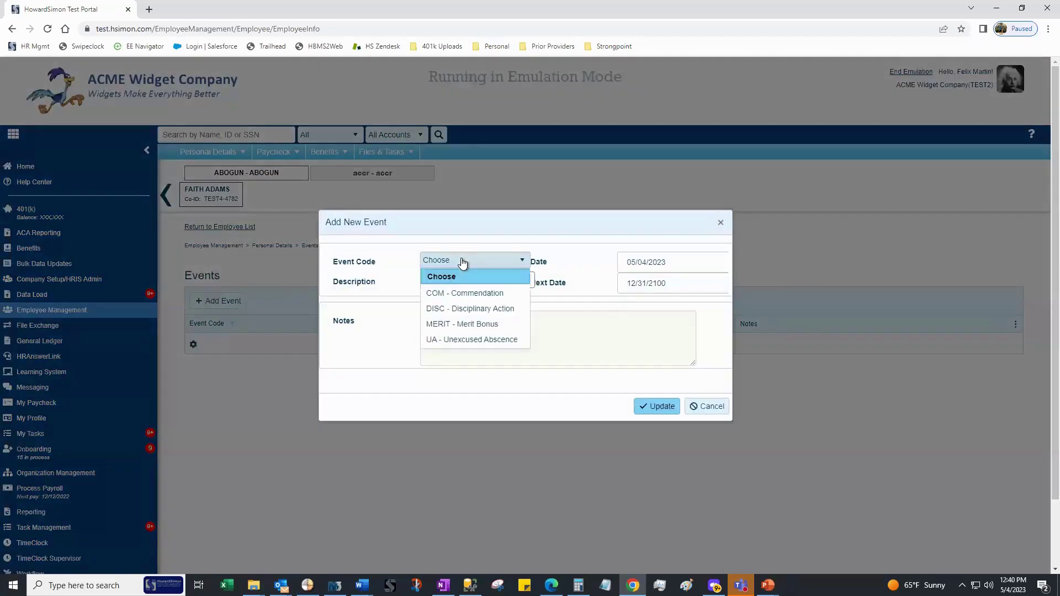
left_click(469, 309)
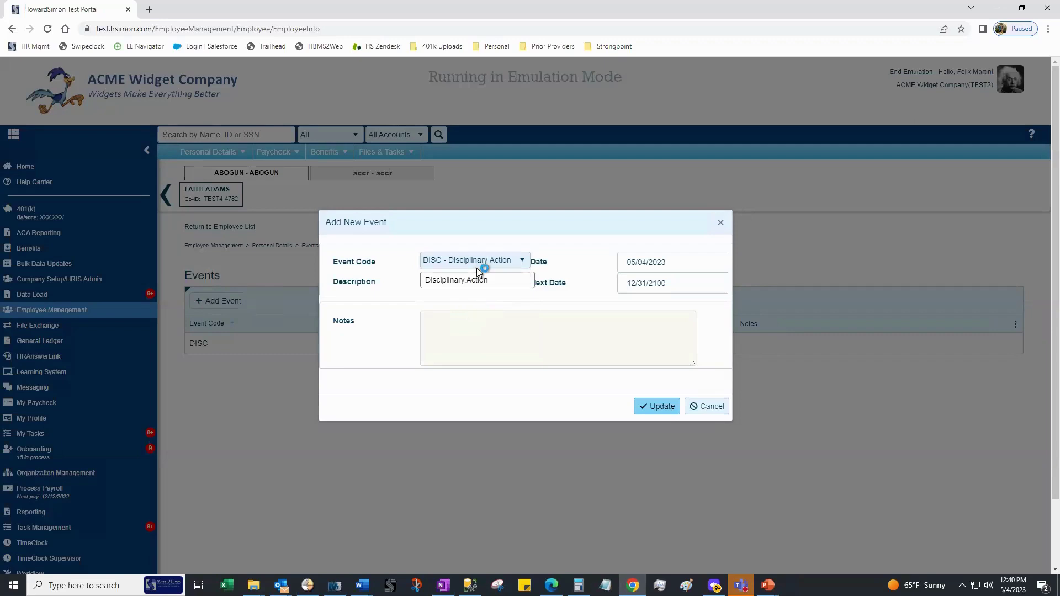
left_click(662, 285)
triple_click(662, 285)
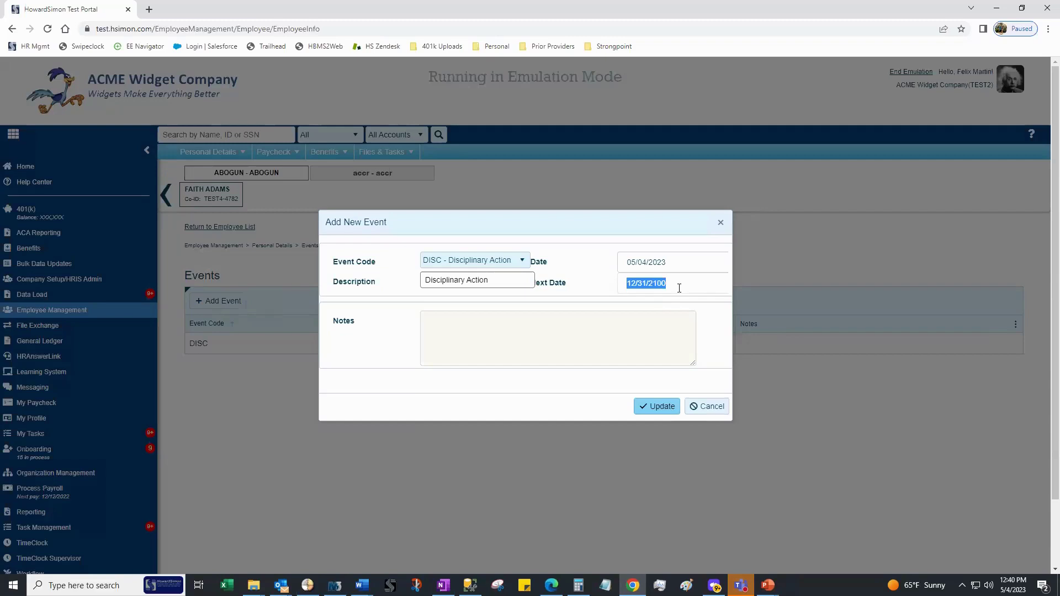
left_click(707, 408)
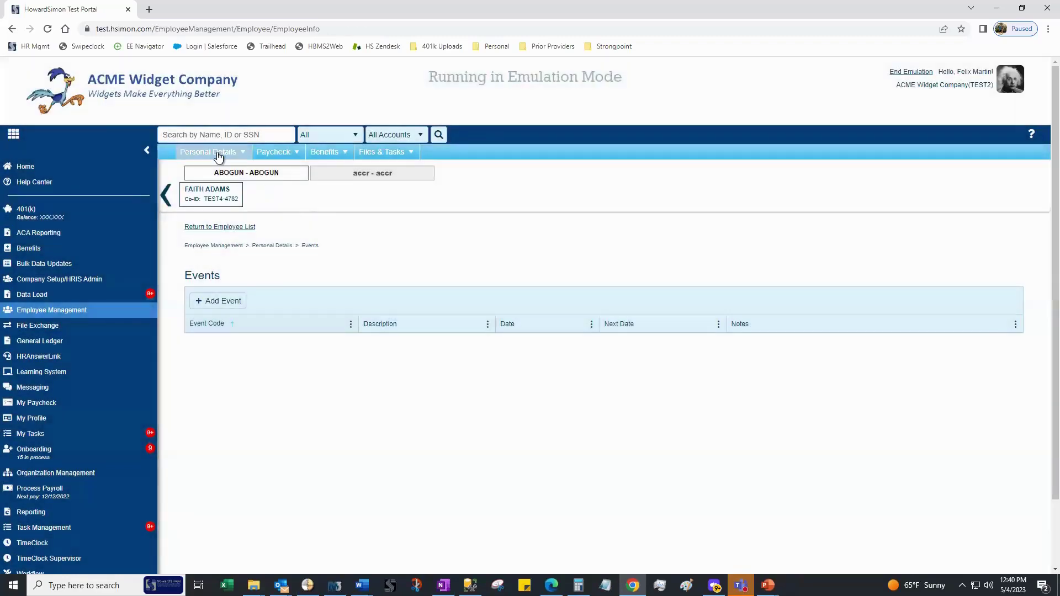
Open the employee's Reviews, examine the fields of a blank new review form, and exit it without saving
left_click(219, 153)
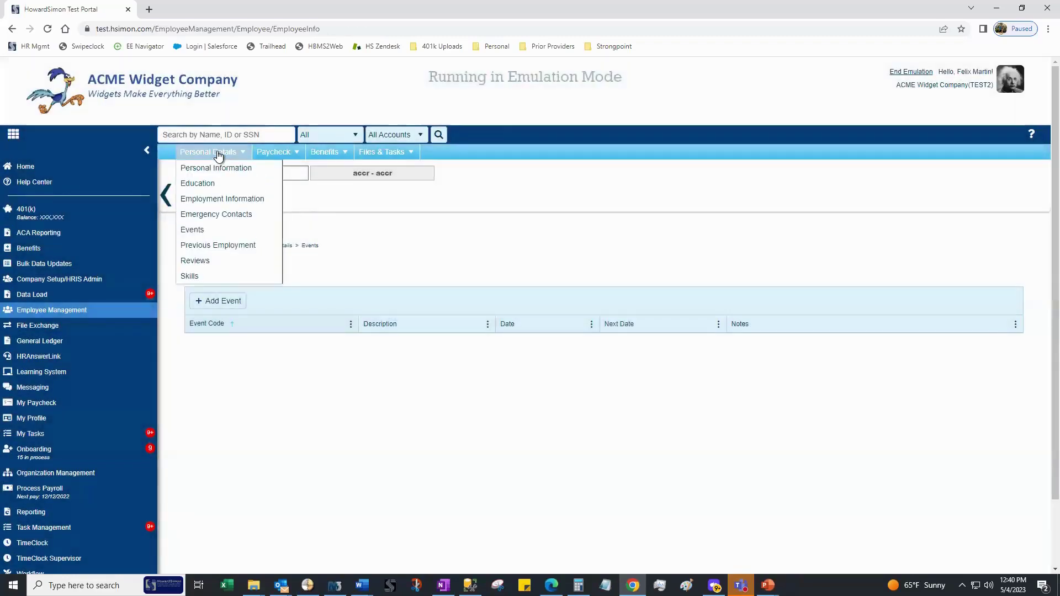
left_click(219, 261)
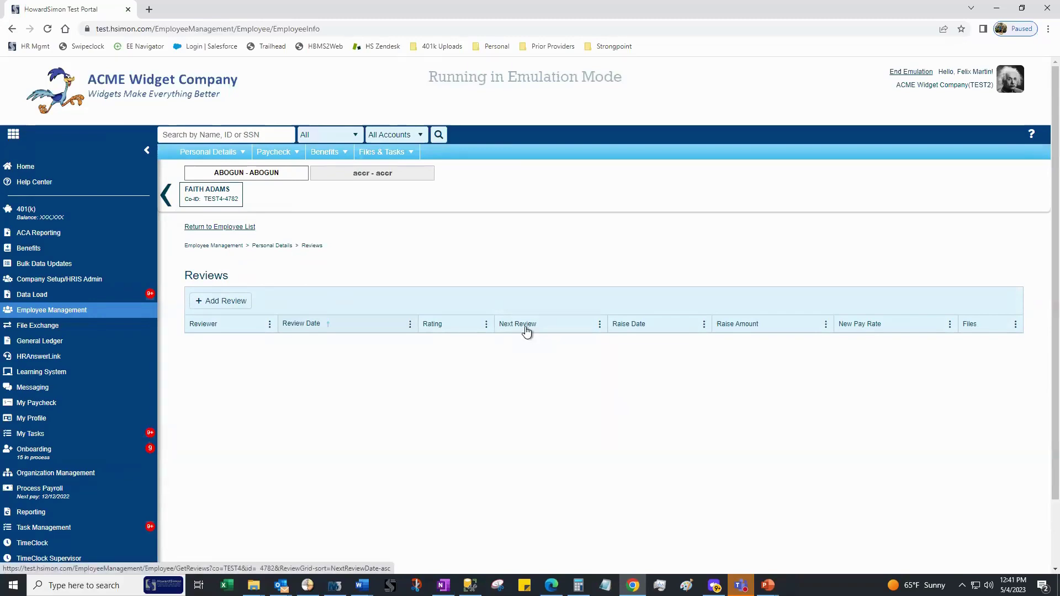
left_click(211, 301)
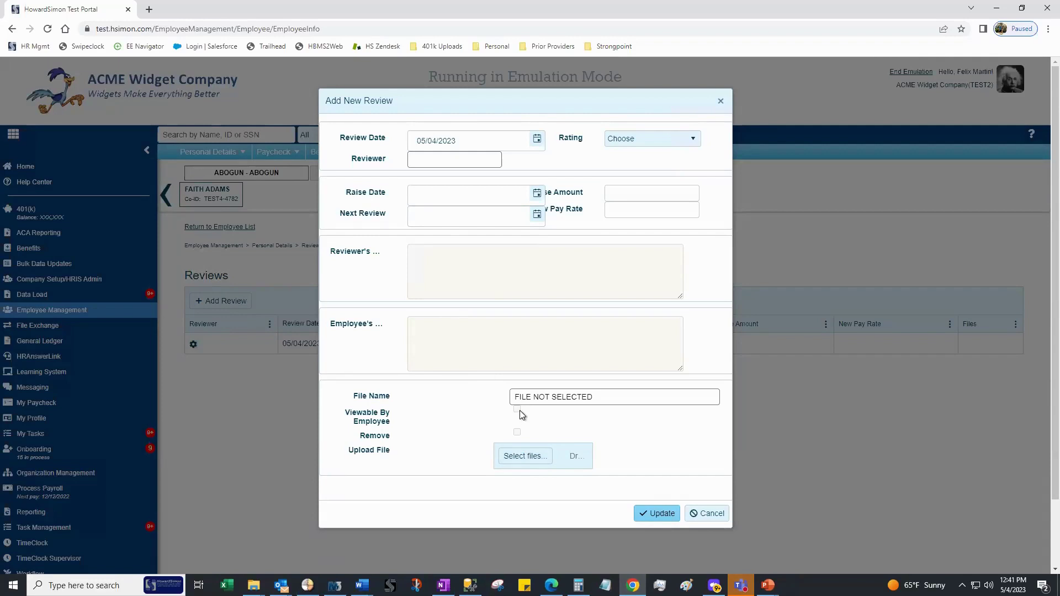
left_click(708, 514)
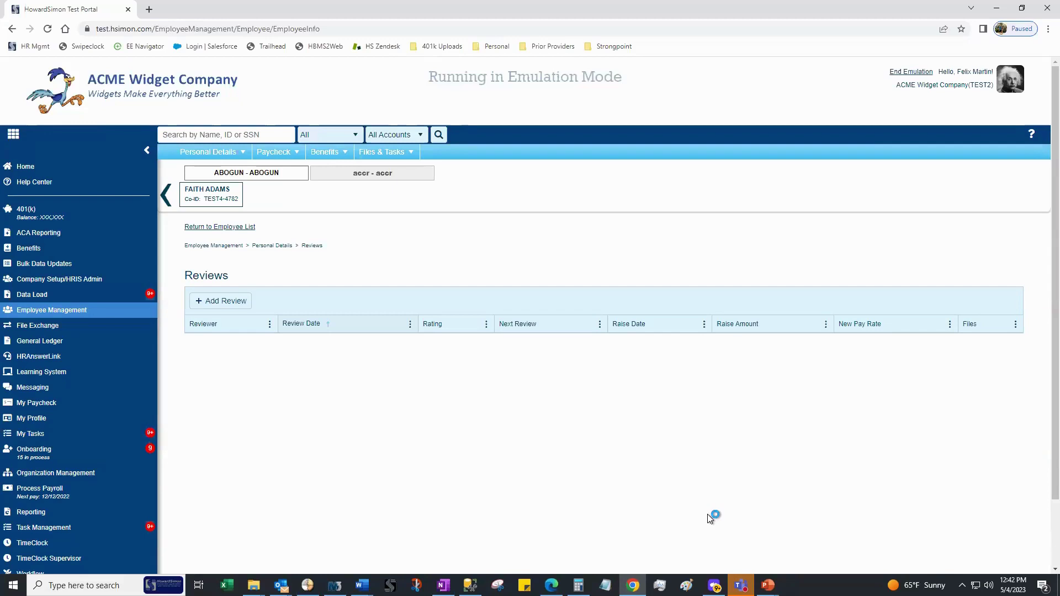
Open the employee's Files, examine the category choices in the new file form, and exit it without saving
left_click(386, 158)
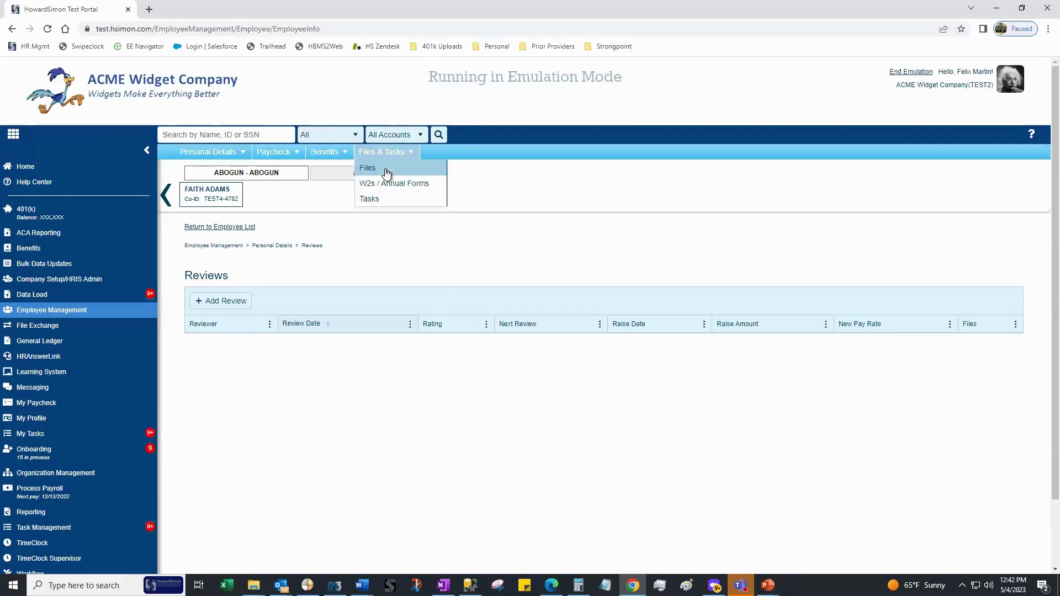
left_click(386, 174)
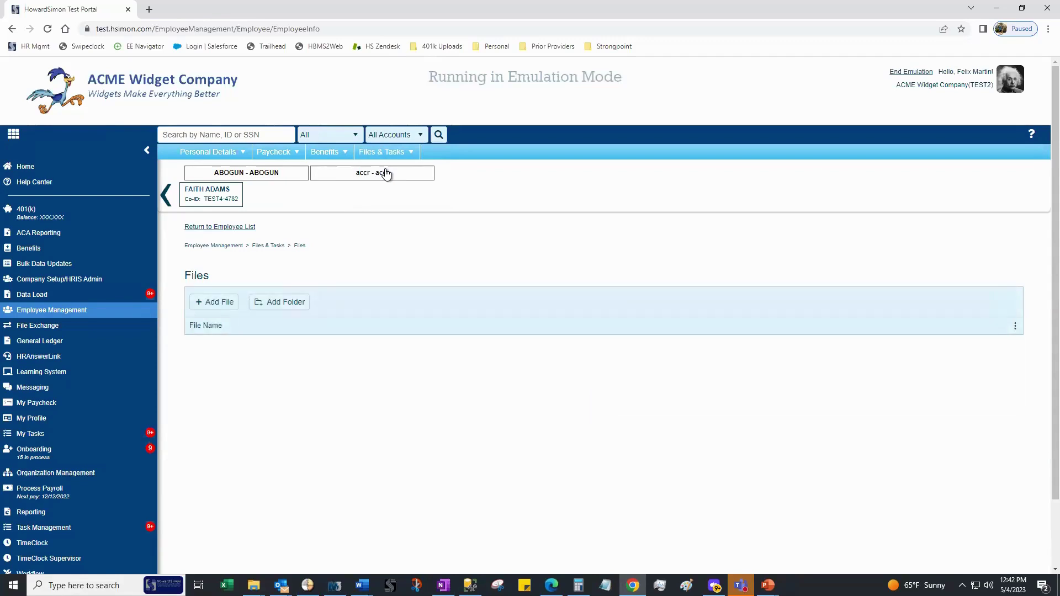
left_click(386, 173)
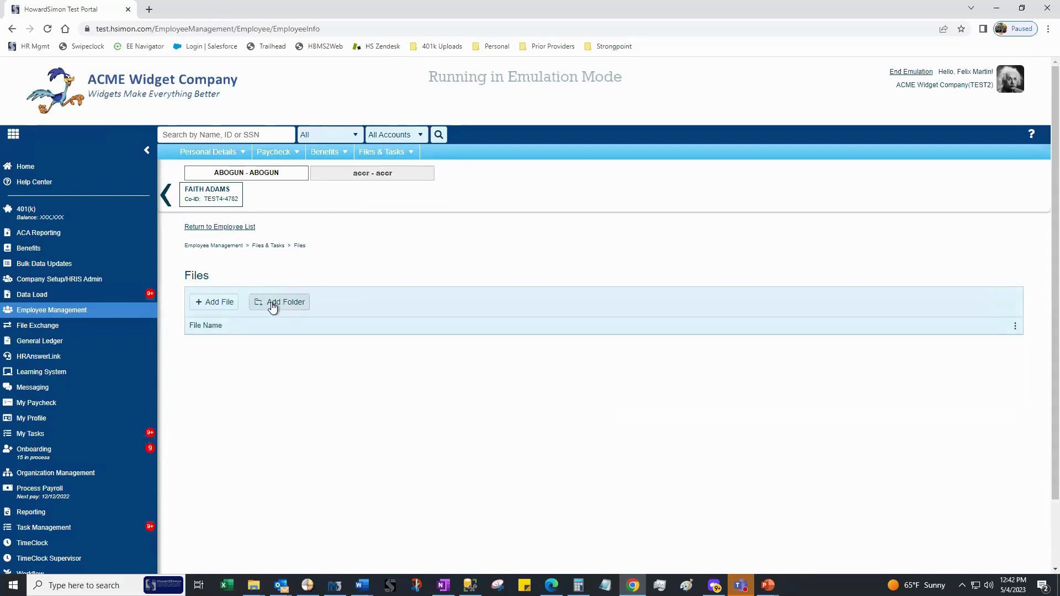
left_click(211, 302)
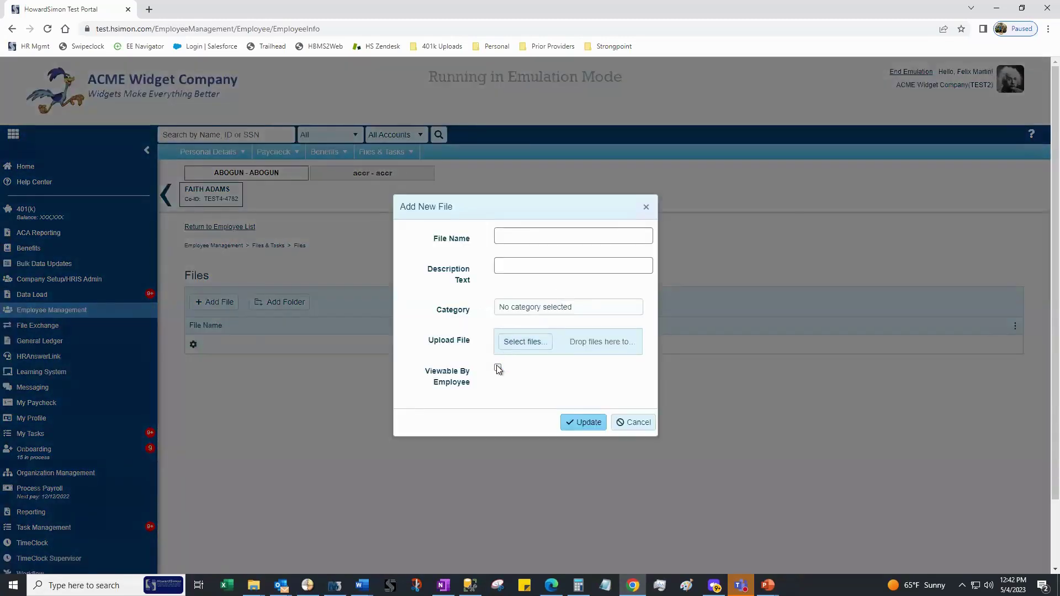
left_click(553, 313)
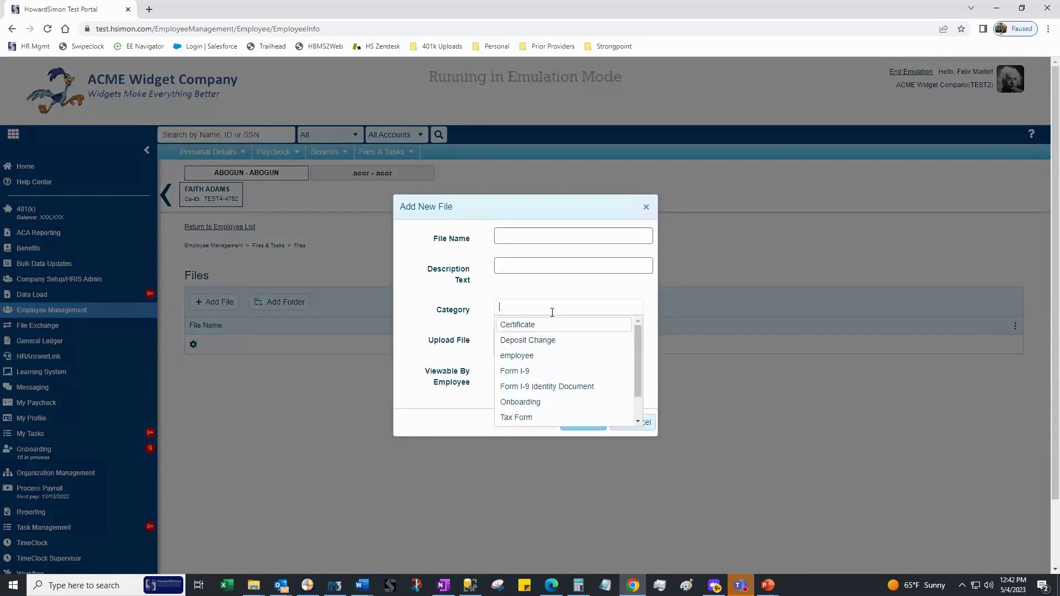
left_click(513, 293)
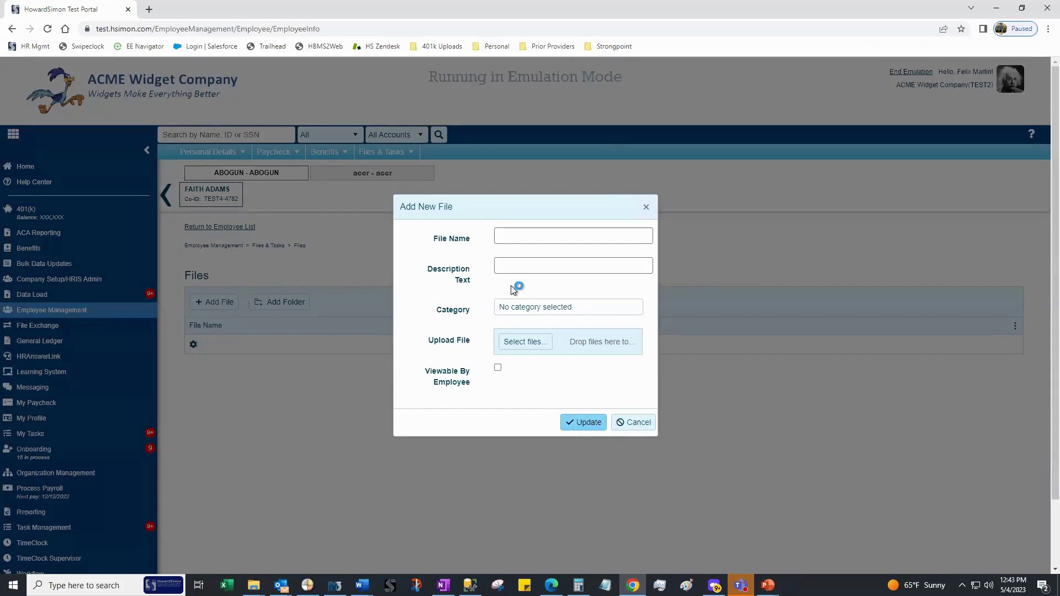
left_click(635, 422)
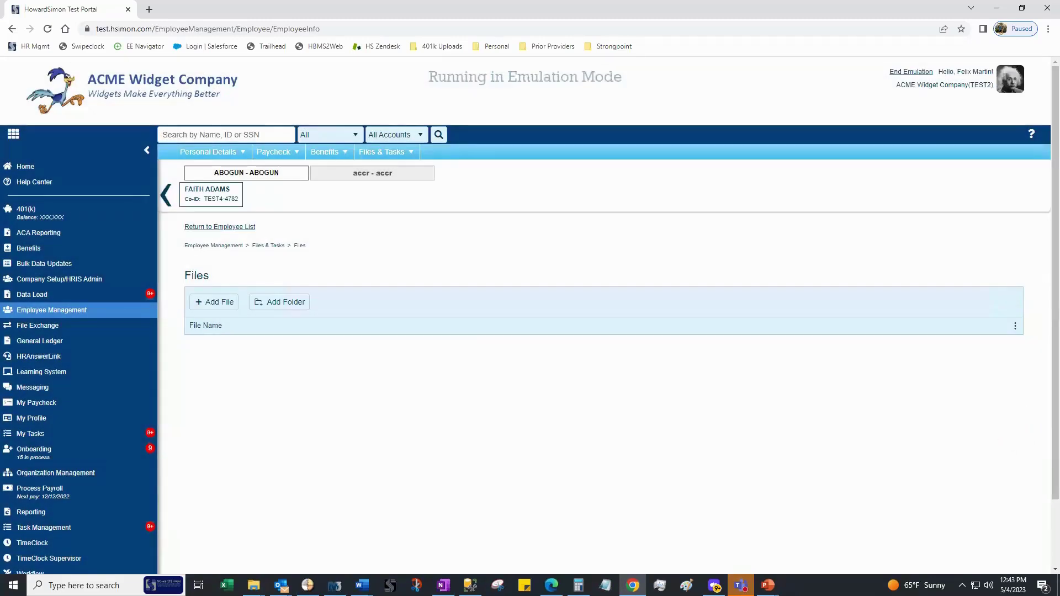
Switch to the Payroll Product Demo presentation in PowerPoint
left_click(767, 585)
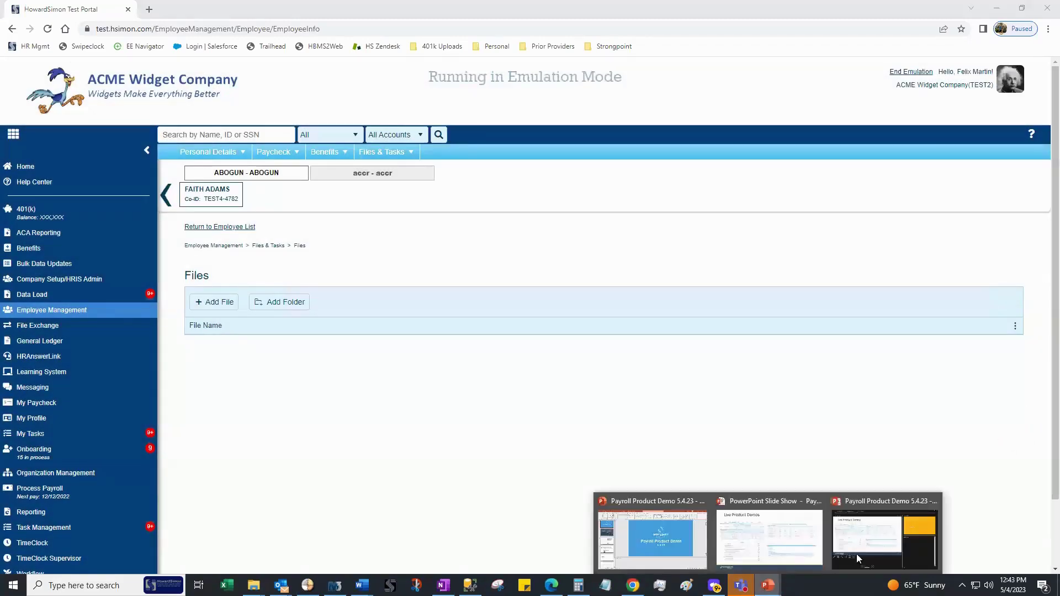